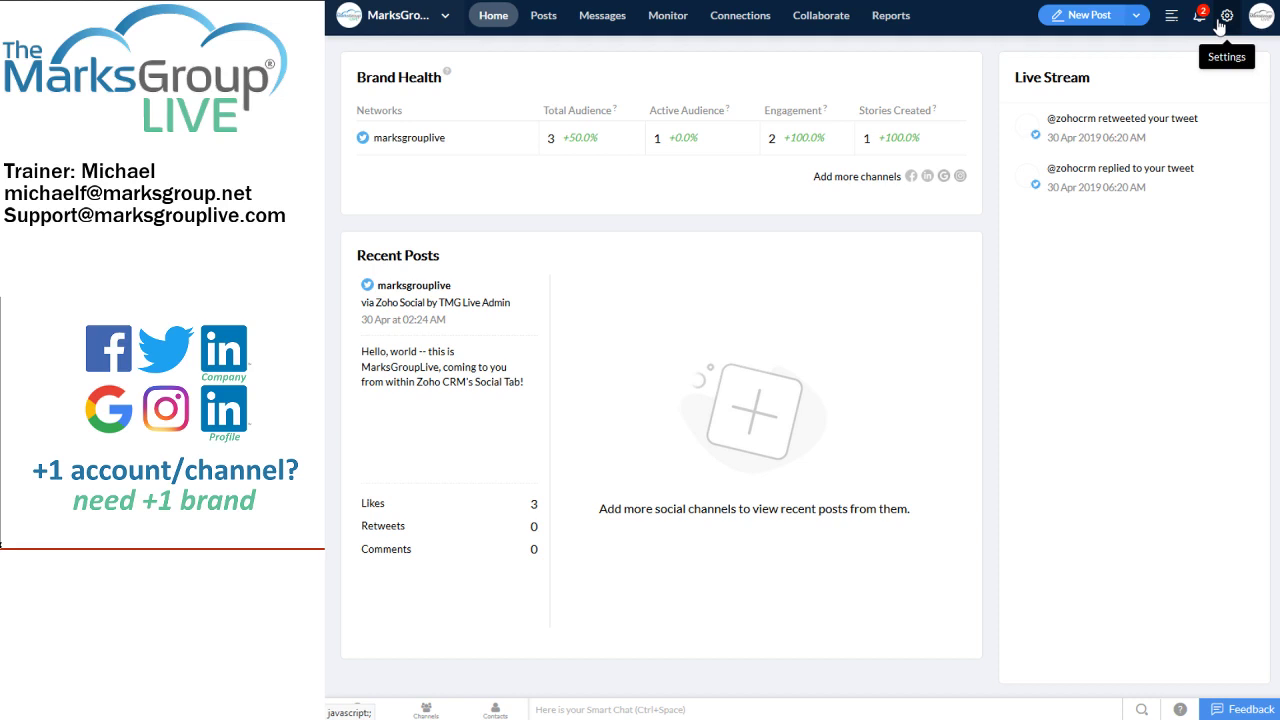
Step: Open the brand's settings and review the Brand Information and Social Channels pages
{"action": "left_click", "coordinate": [1227, 18]}
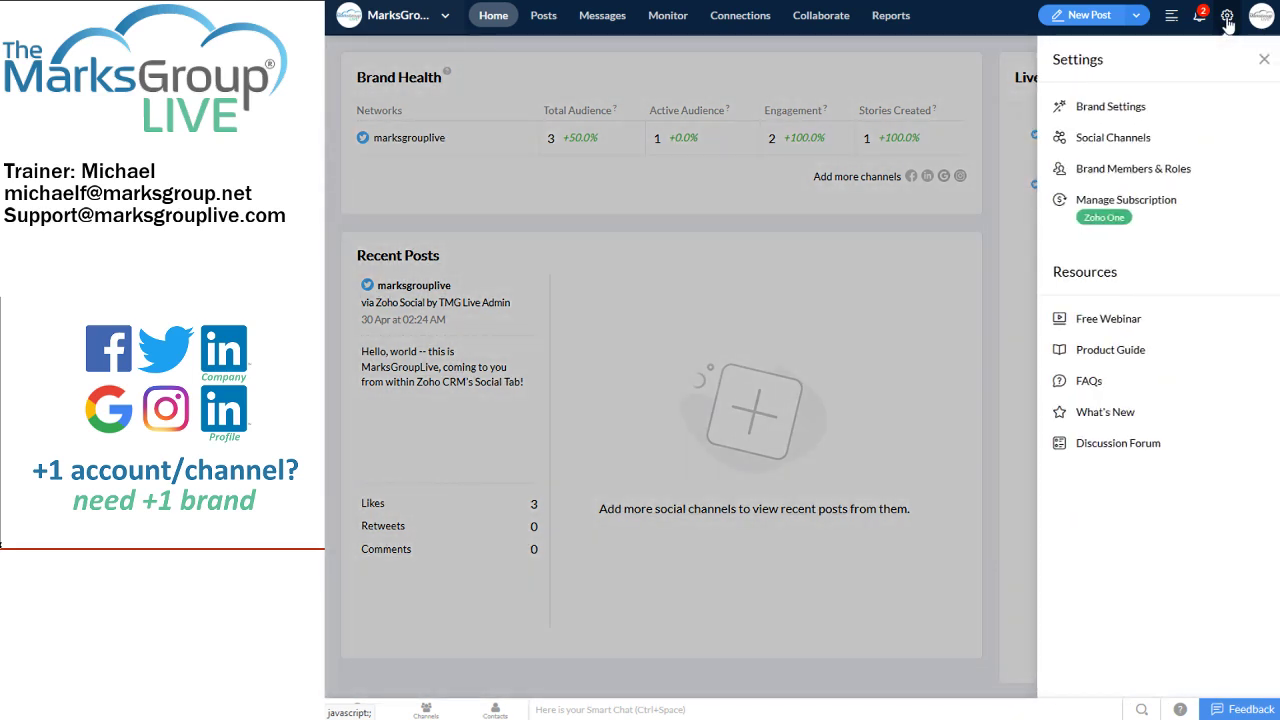
{"action": "left_click", "coordinate": [1112, 110]}
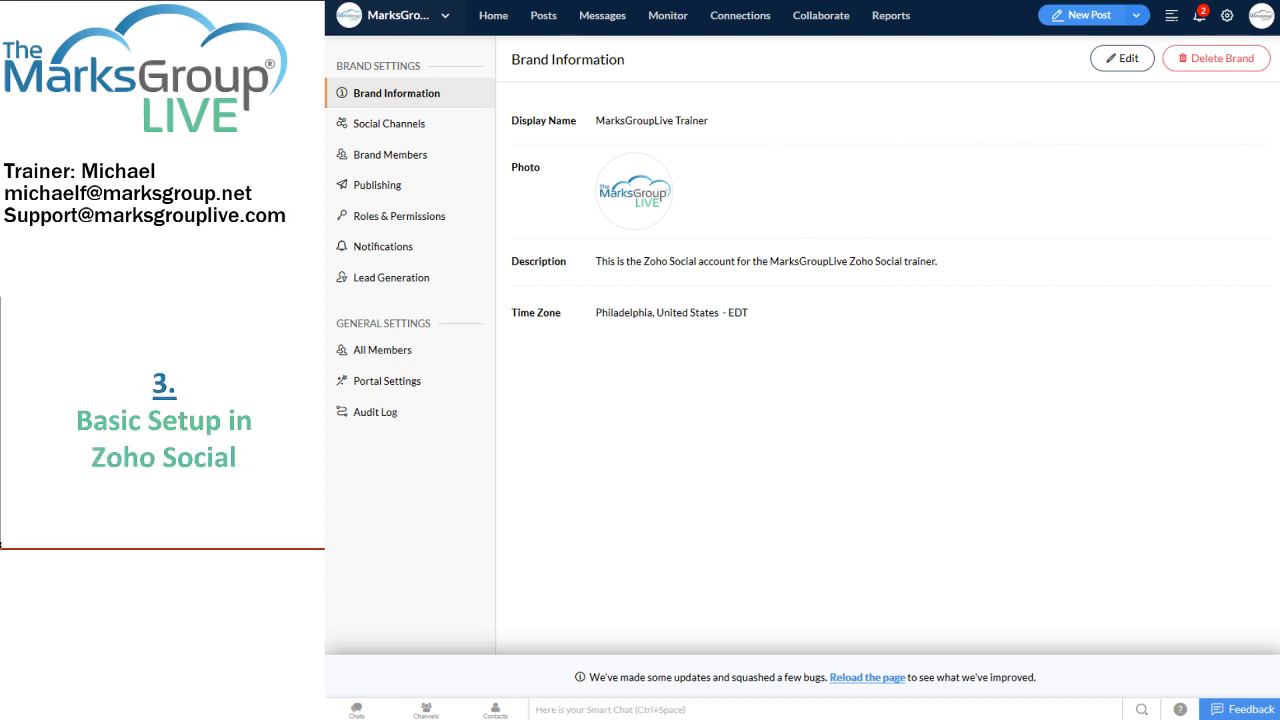
{"action": "left_click", "coordinate": [396, 125]}
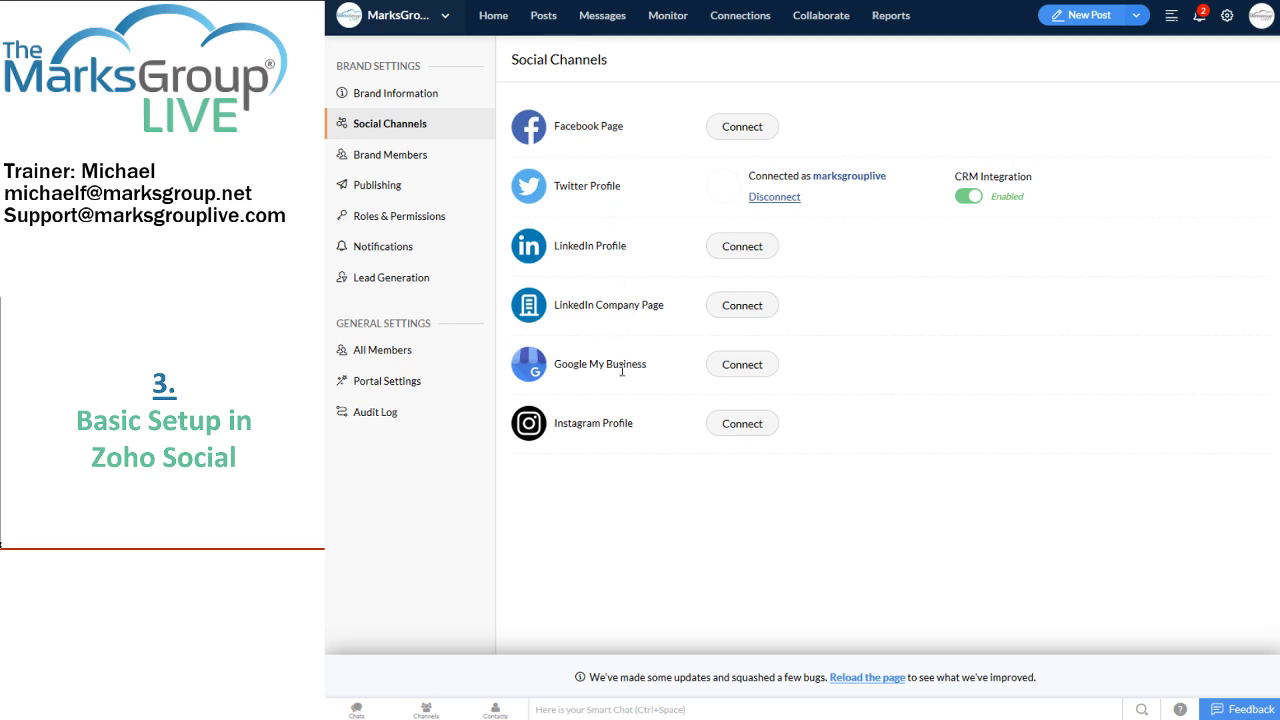
{"action": "left_click", "coordinate": [757, 372]}
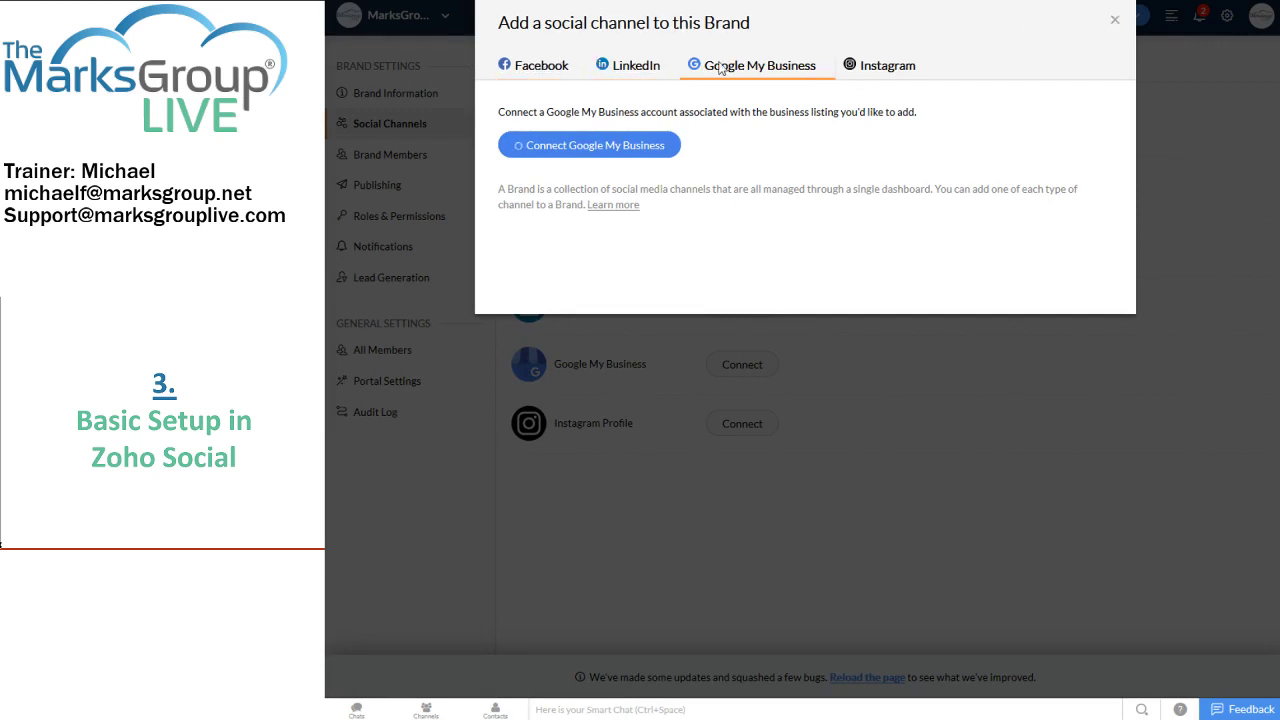
{"action": "left_click", "coordinate": [1112, 21]}
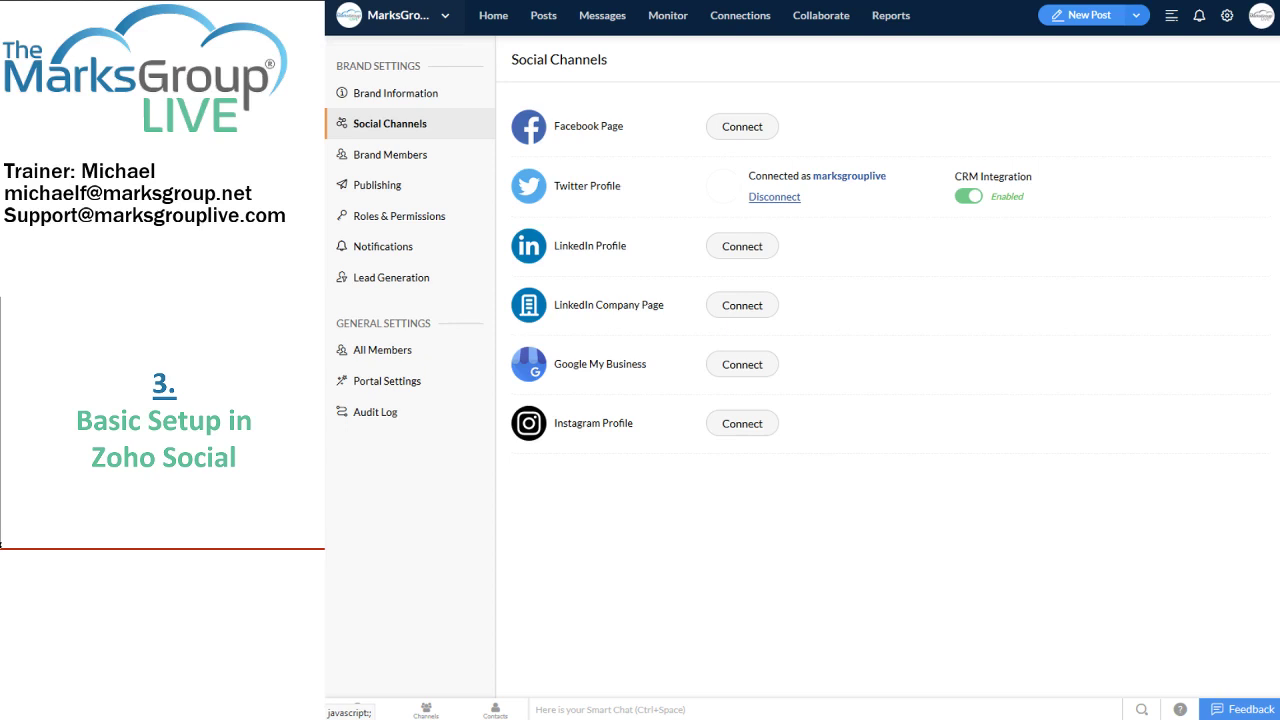
{"action": "key", "text": "ctrl+Tab"}
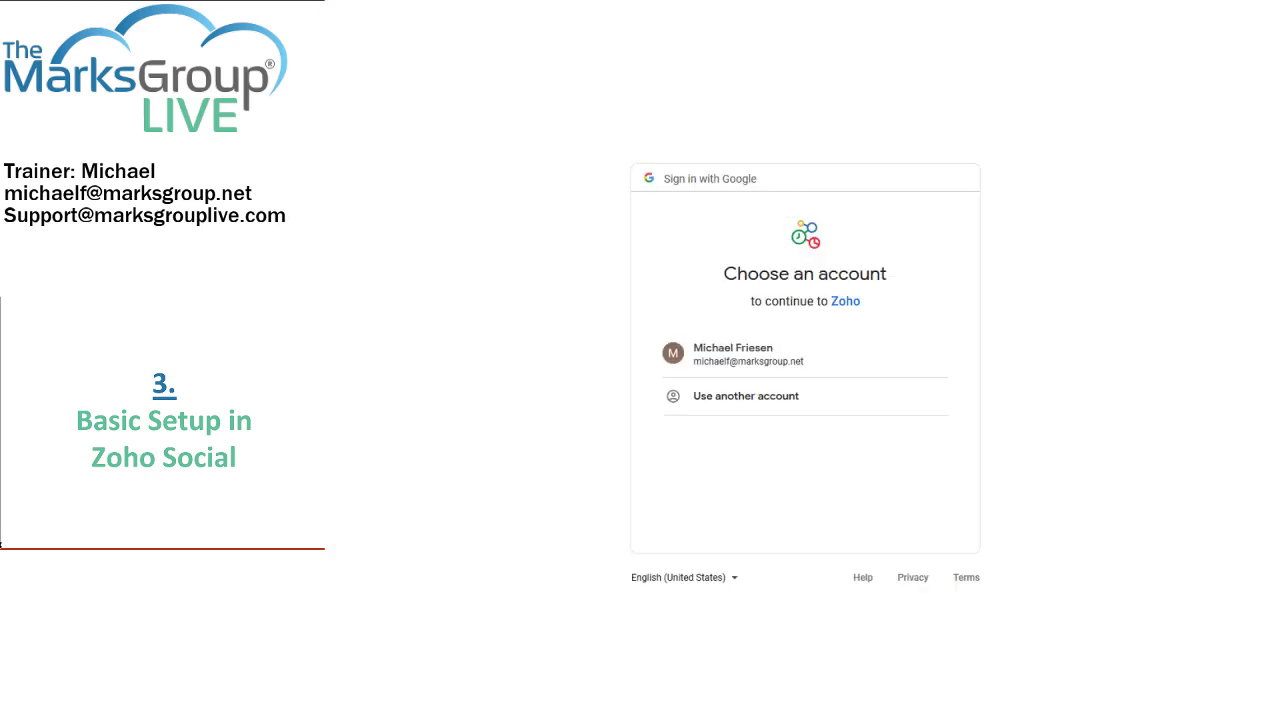
{"action": "key", "text": "ctrl+Tab"}
{"action": "key", "text": "ctrl+Tab"}
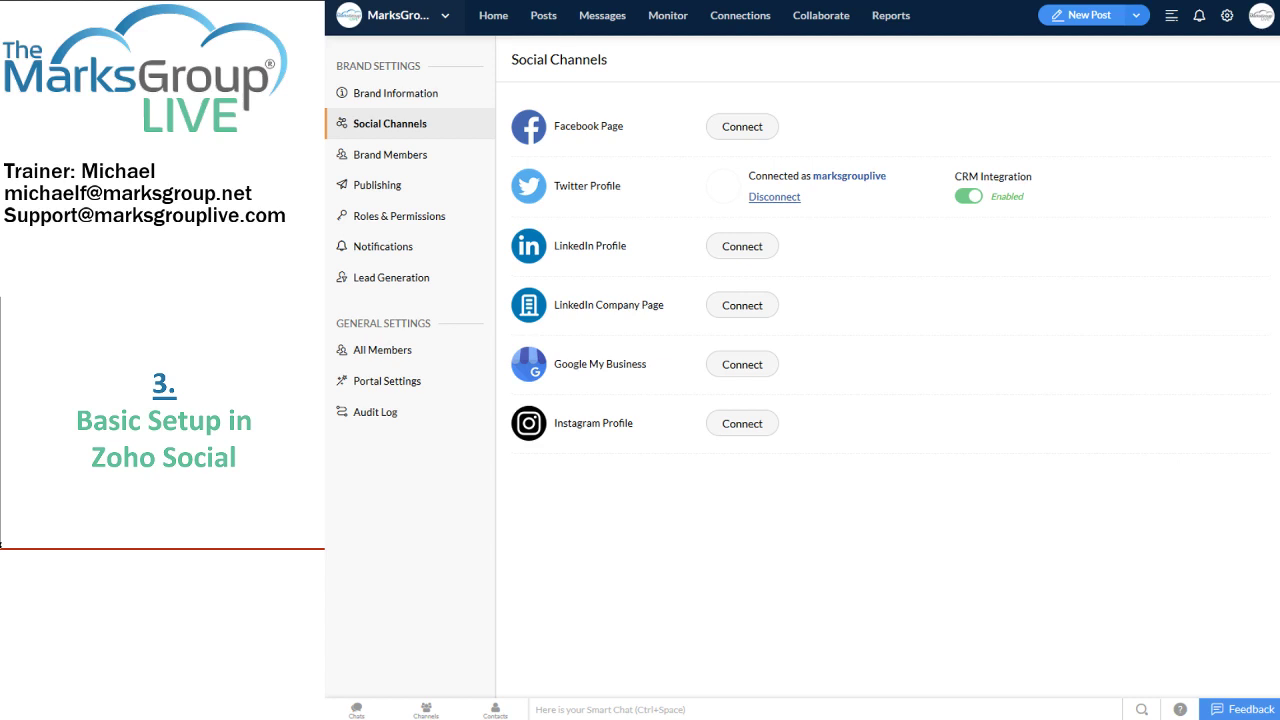
Step: Review the Brand Members settings and both Publishing pages, Queue Settings and Publishing Preferences
{"action": "left_click", "coordinate": [401, 163]}
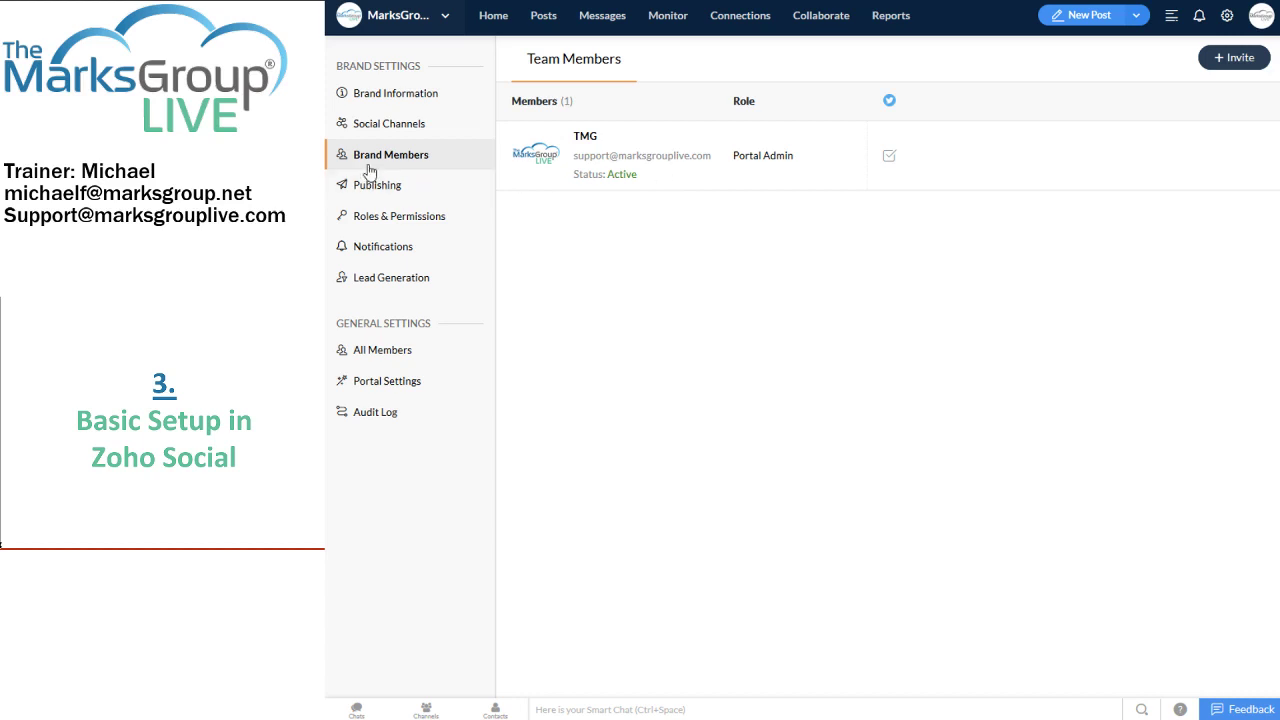
{"action": "left_click", "coordinate": [378, 187]}
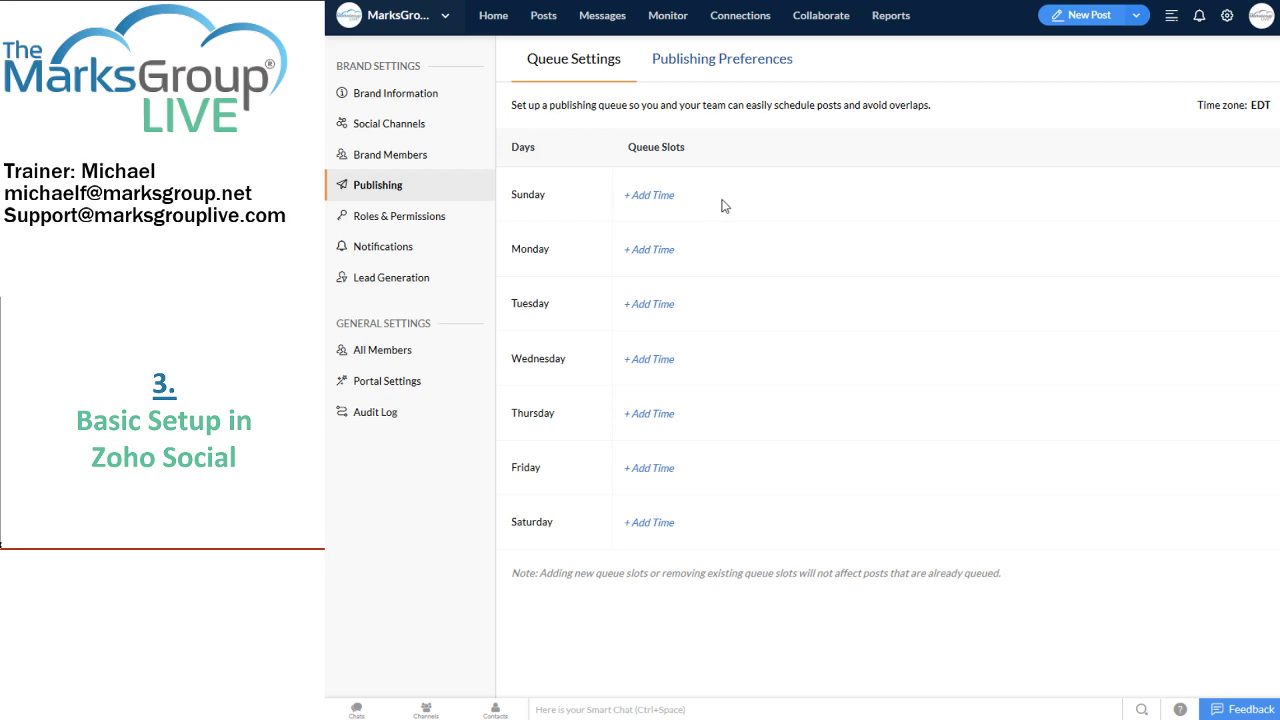
{"action": "left_click", "coordinate": [368, 220]}
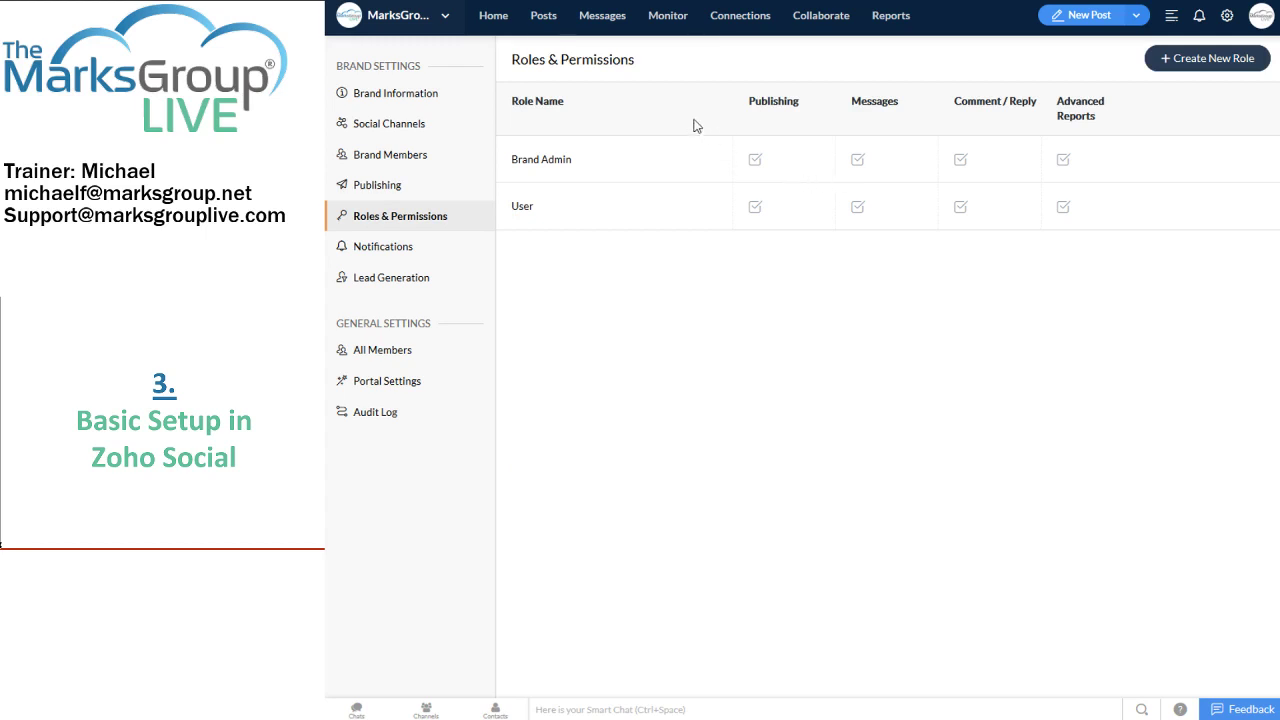
{"action": "left_click", "coordinate": [390, 190]}
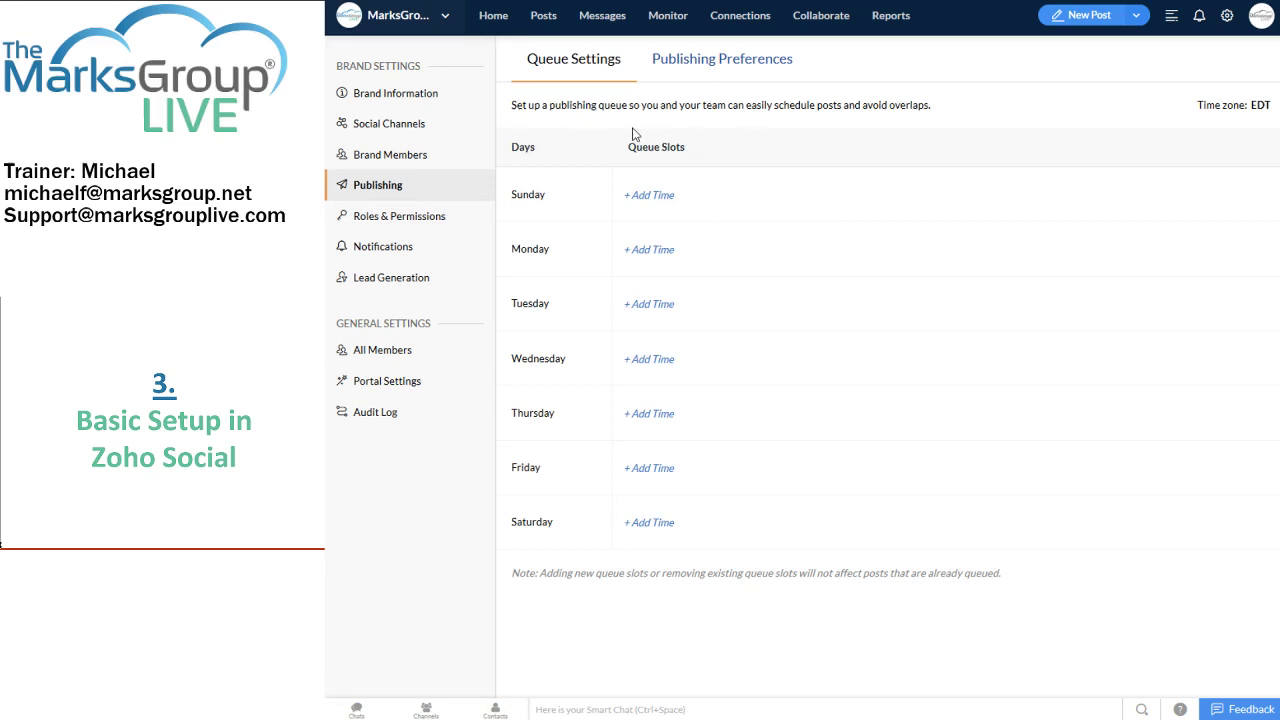
{"action": "left_click", "coordinate": [694, 66]}
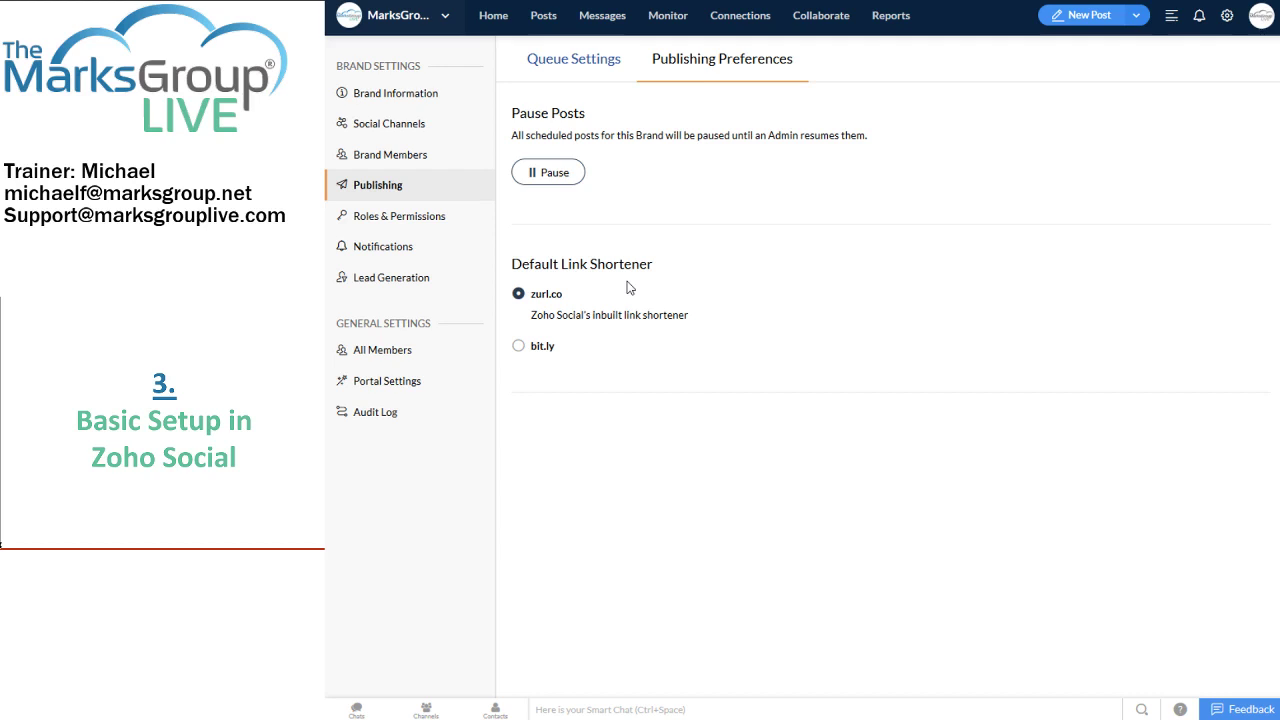
Step: Review the Roles & Permissions settings and preview the blank entry for a new role, cancelling it unsaved
{"action": "left_click", "coordinate": [392, 224]}
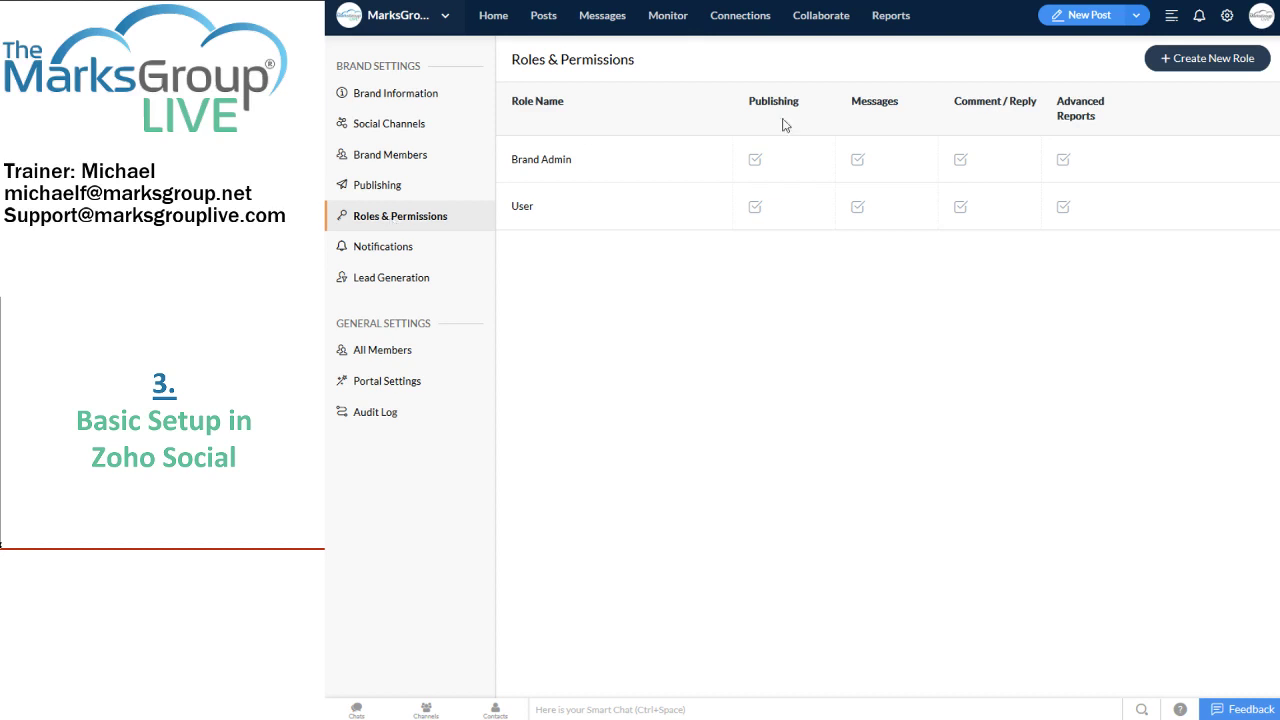
{"action": "left_click", "coordinate": [1219, 68]}
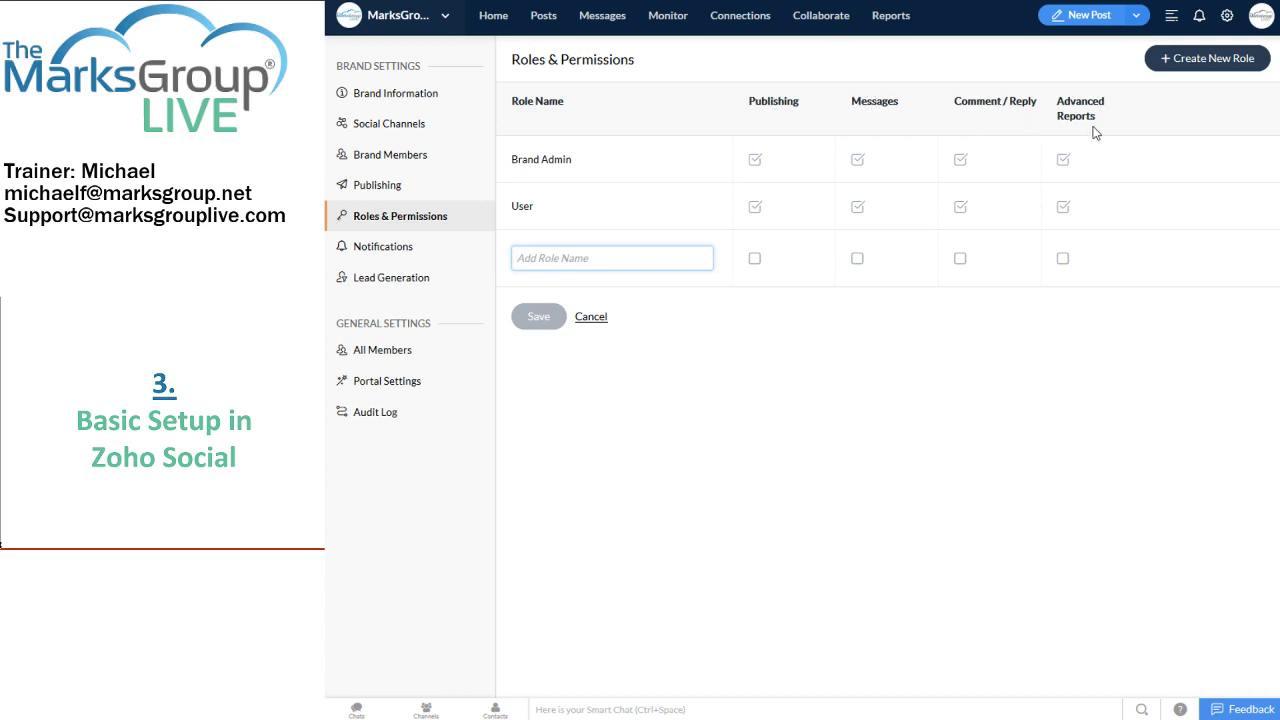
{"action": "left_click", "coordinate": [594, 318]}
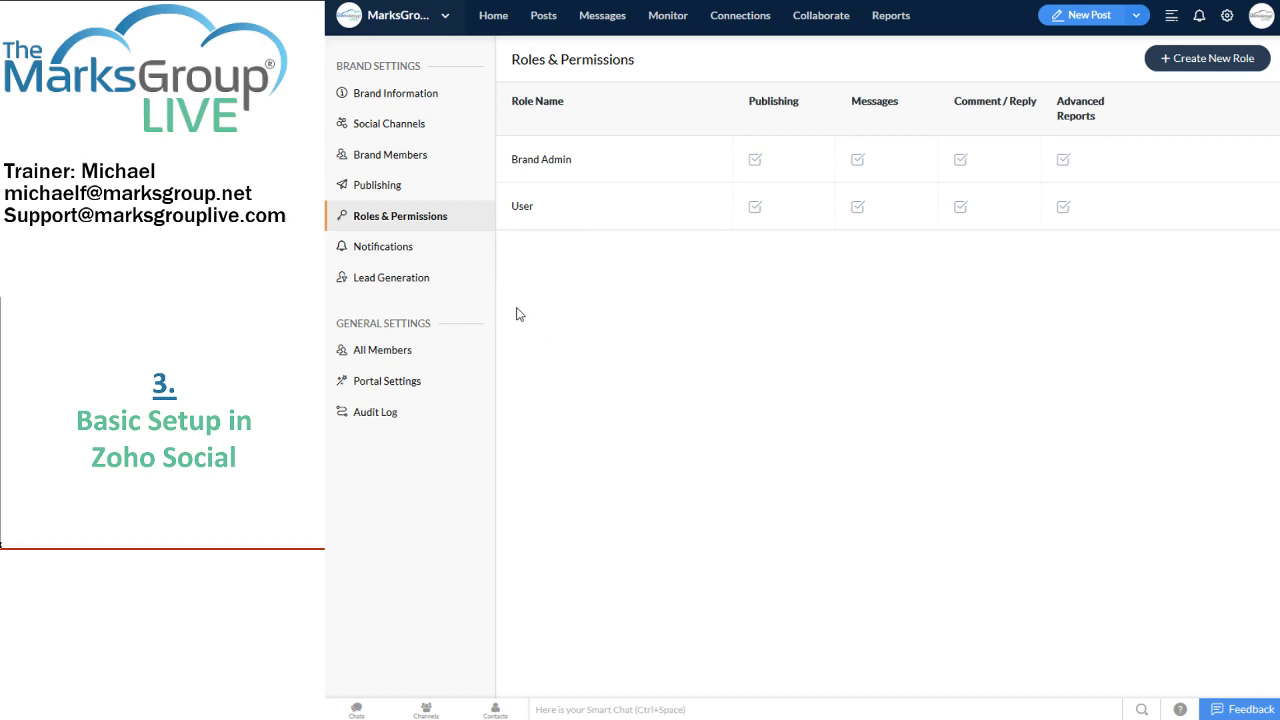
Step: Review the brand's email notification settings and the expanded list of notification actions for the marksgrouplive Twitter profile
{"action": "left_click", "coordinate": [387, 261]}
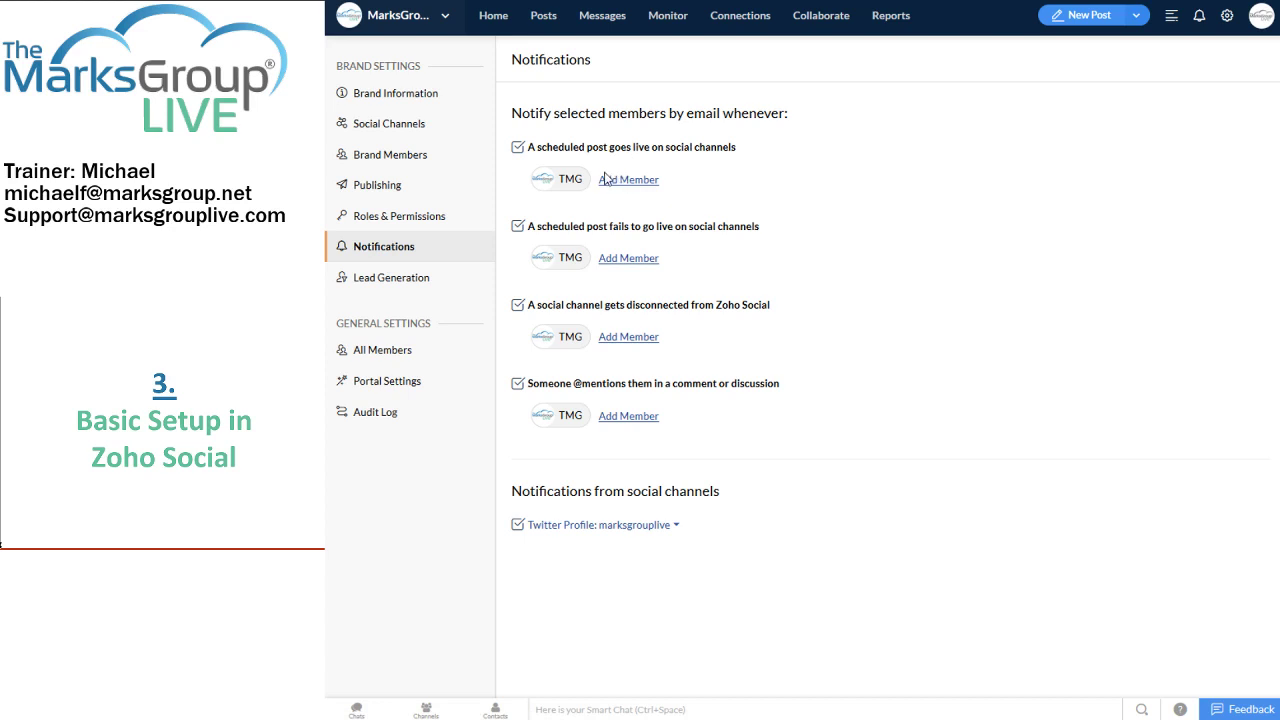
{"action": "mouse_move", "coordinate": [565, 178]}
{"action": "left_click", "coordinate": [623, 537]}
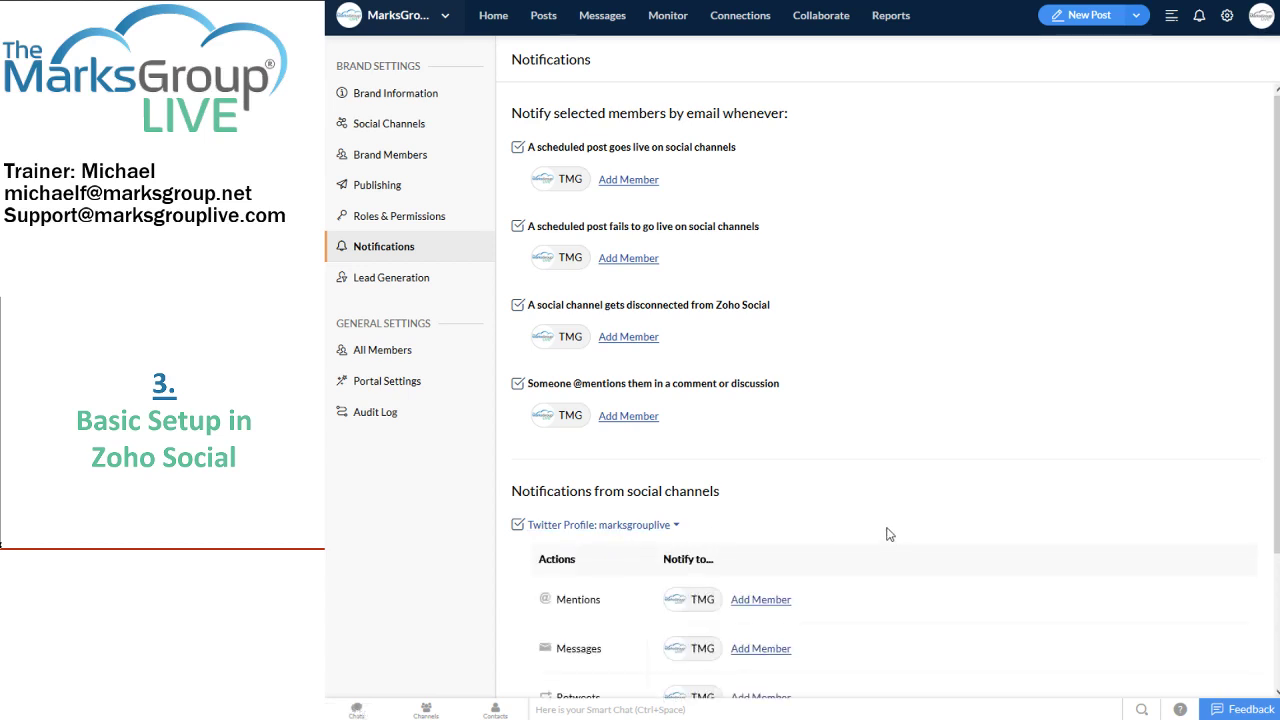
{"action": "scroll", "coordinate": [888, 535], "scroll_direction": "down", "scroll_amount": 2}
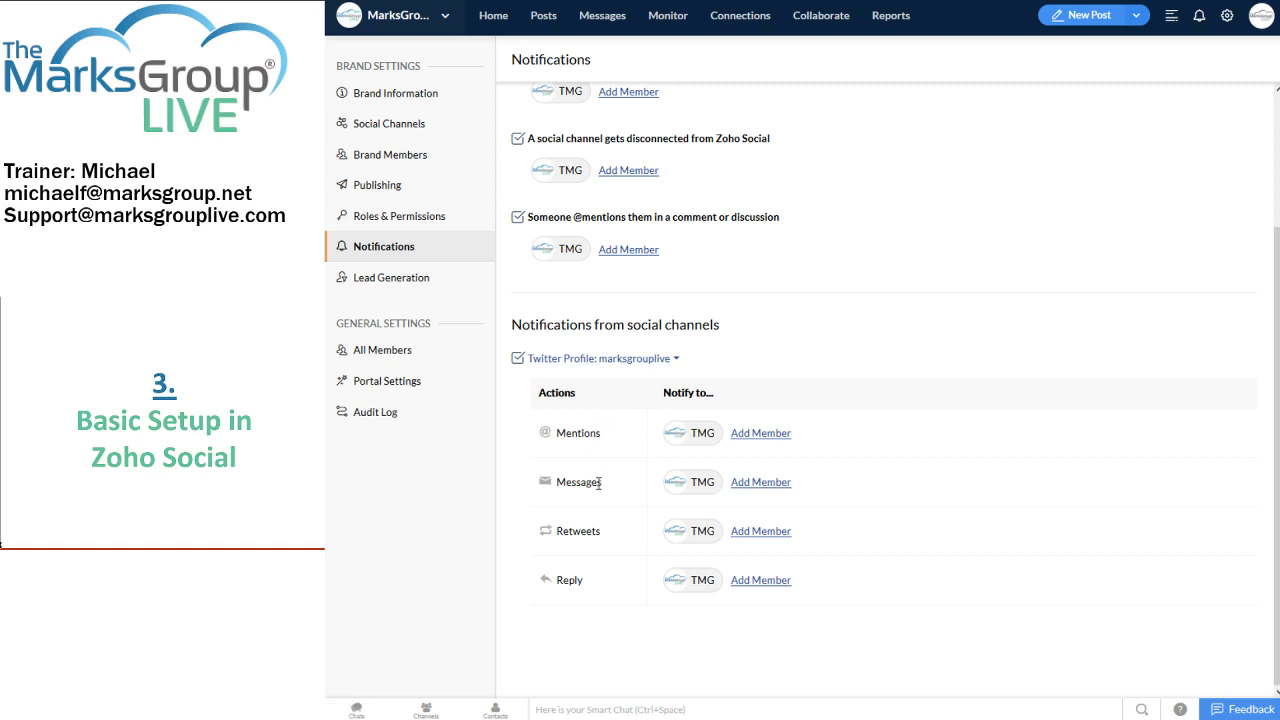
{"action": "left_click", "coordinate": [591, 360]}
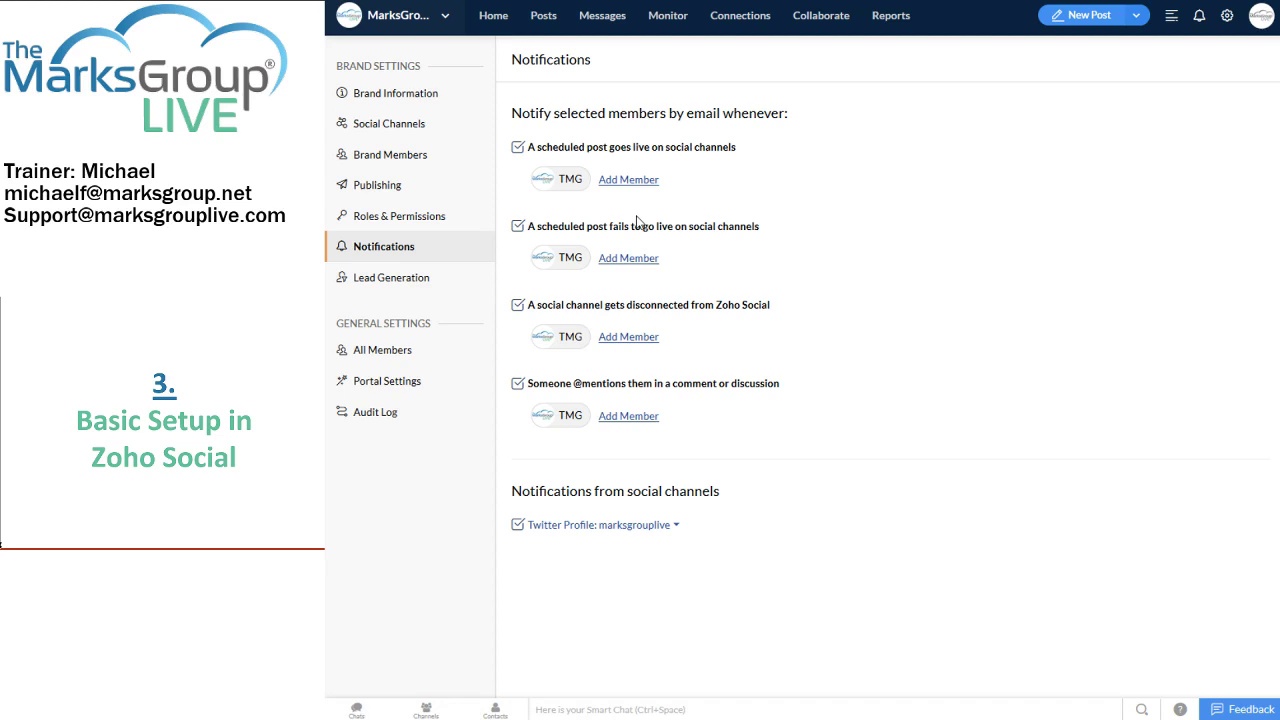
{"action": "left_click", "coordinate": [587, 526]}
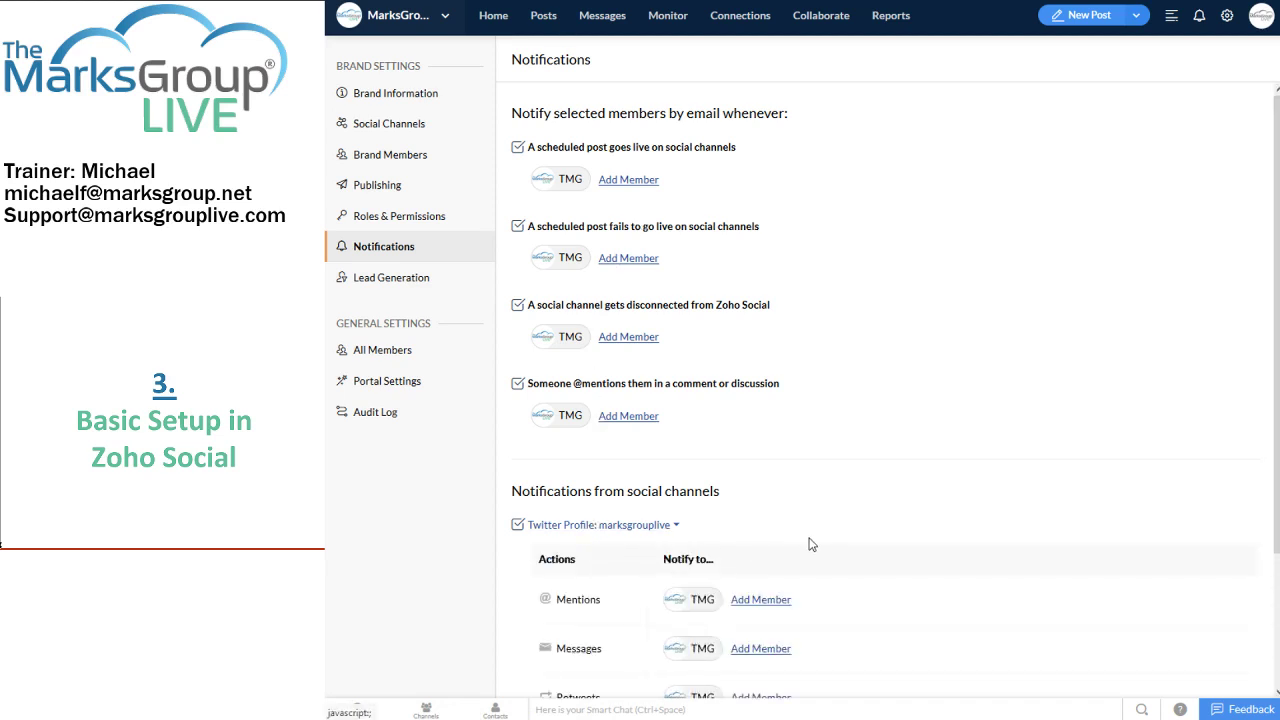
{"action": "scroll", "coordinate": [811, 540], "scroll_direction": "down", "scroll_amount": 2}
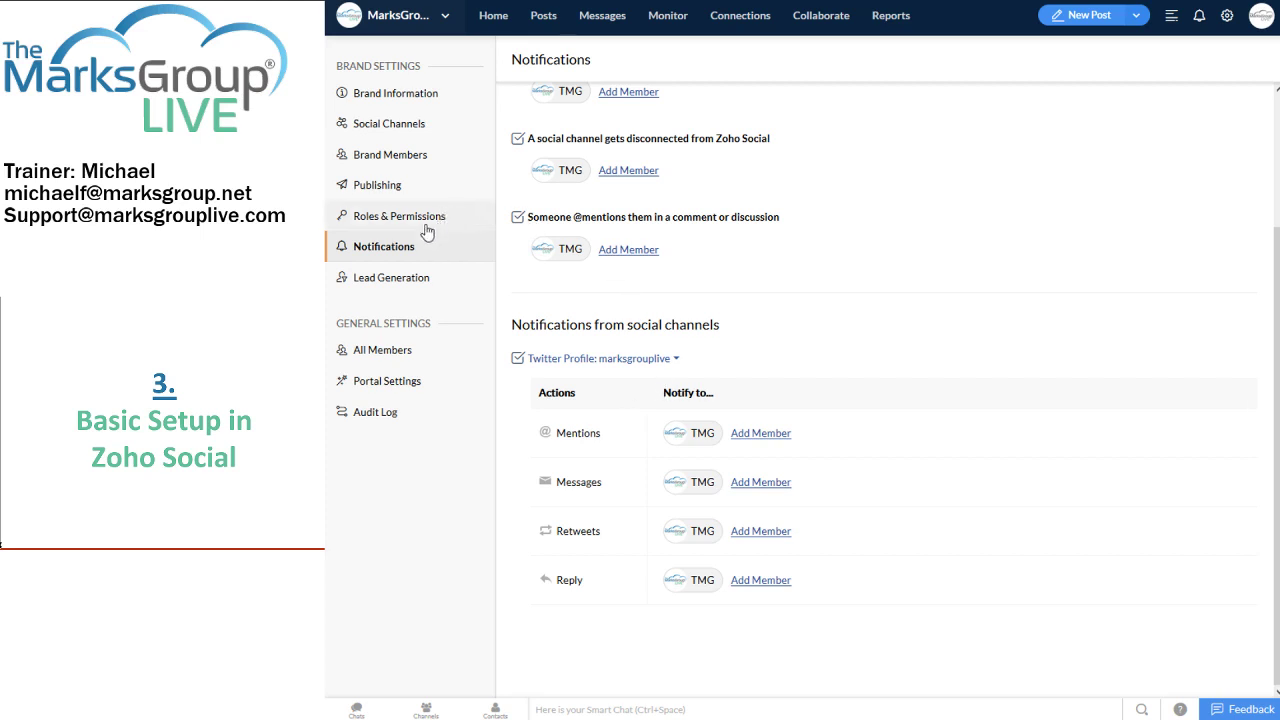
Step: In the Twitter lead generation settings, enable the rule for retweets of the brand's tweet and disable it again
{"action": "left_click", "coordinate": [405, 283]}
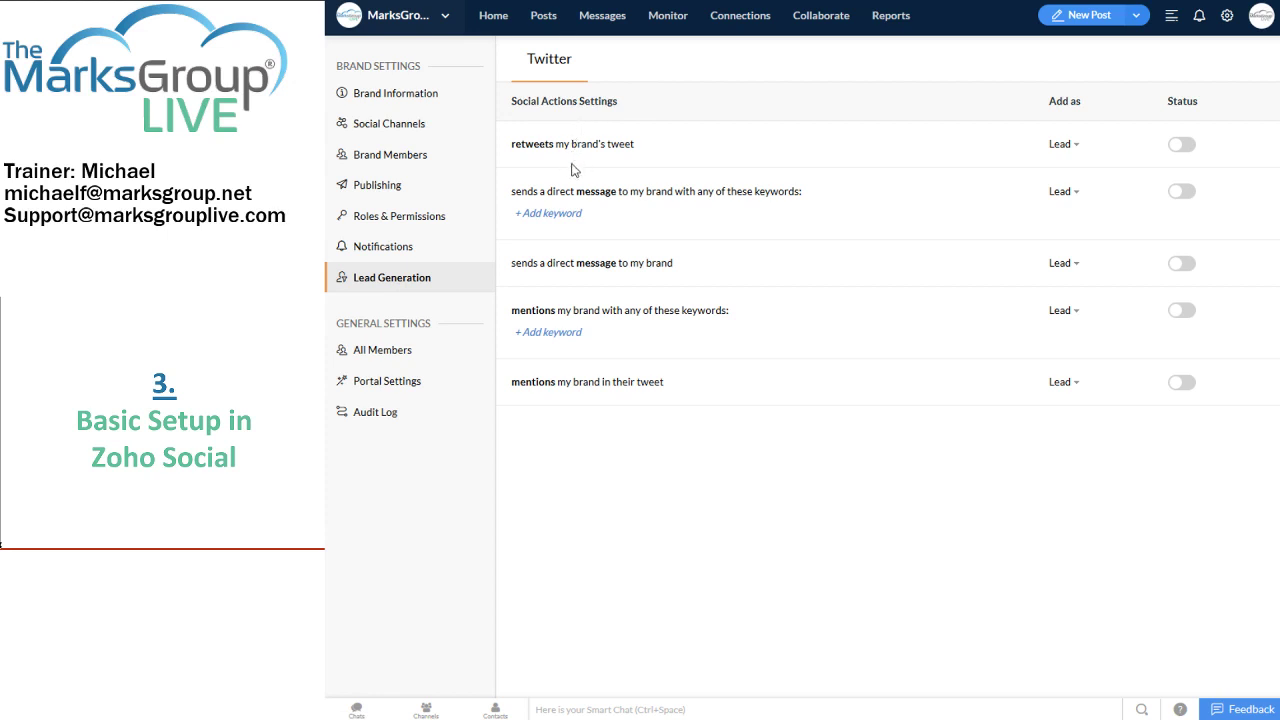
{"action": "left_click", "coordinate": [1077, 148]}
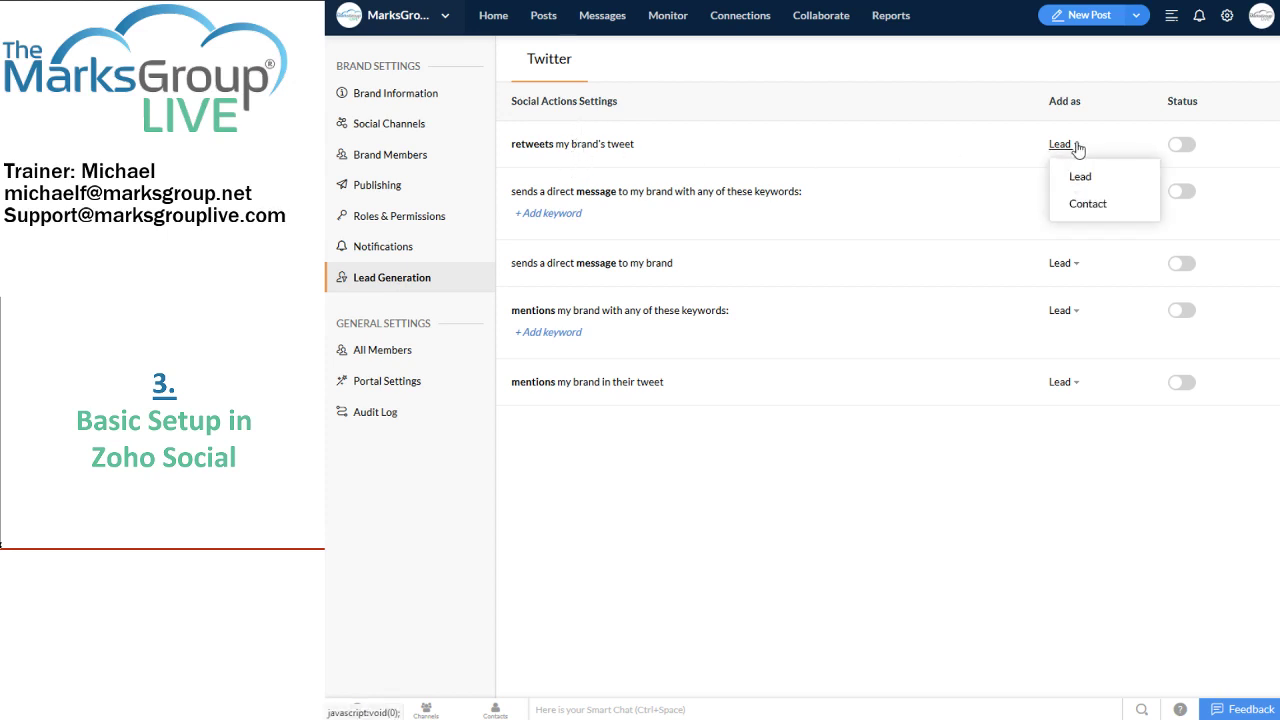
{"action": "left_click", "coordinate": [1183, 147]}
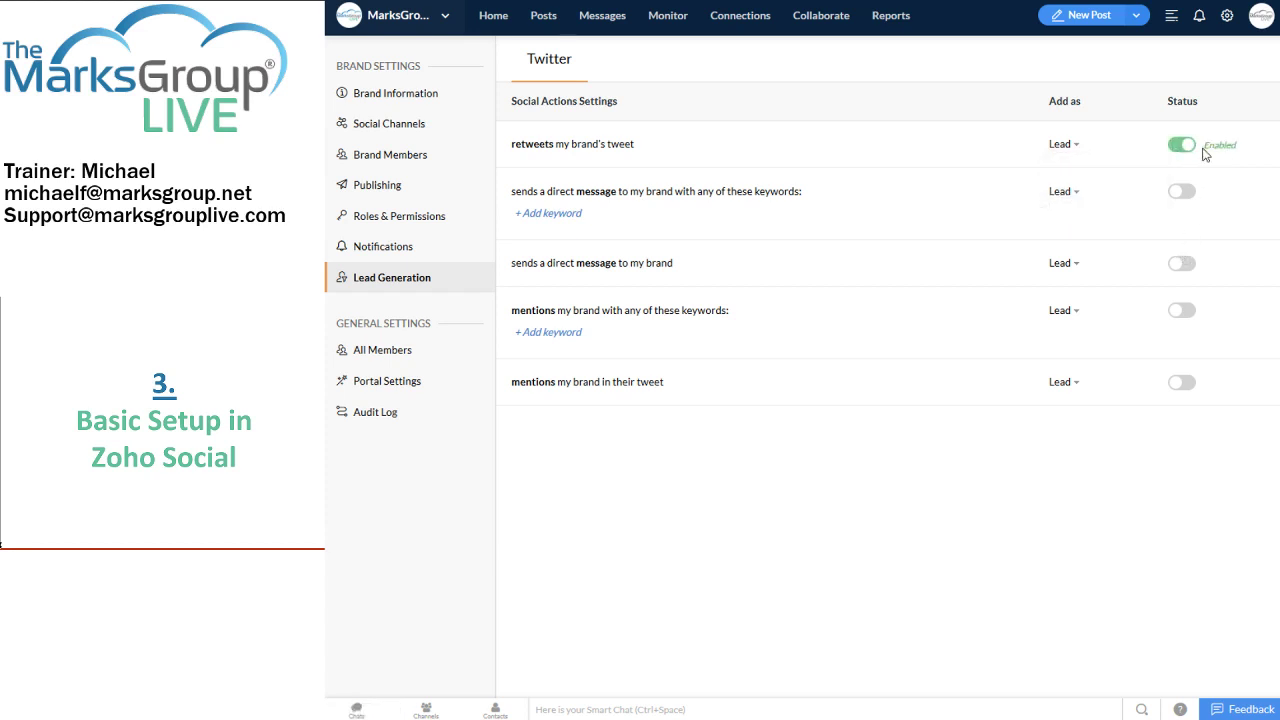
{"action": "left_click", "coordinate": [1175, 153]}
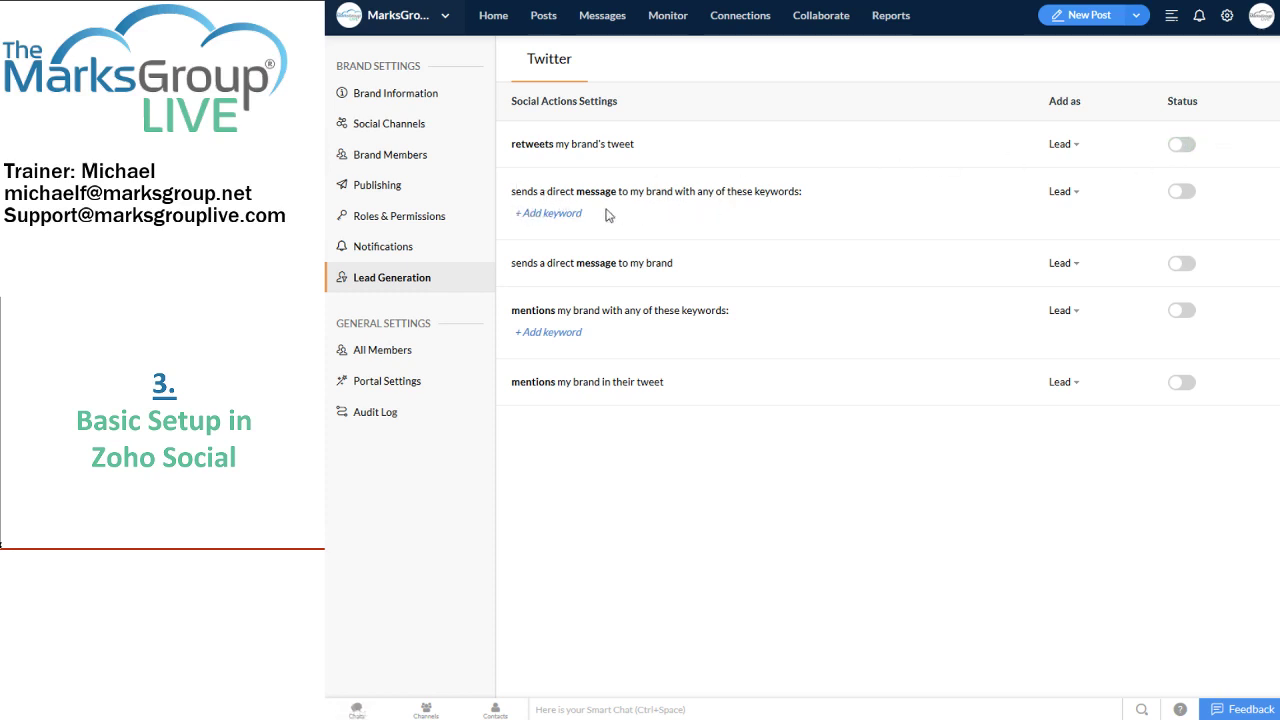
Step: Check the keyword entry and the Add as options of the direct message with keywords rule without changing them
{"action": "left_click", "coordinate": [558, 215]}
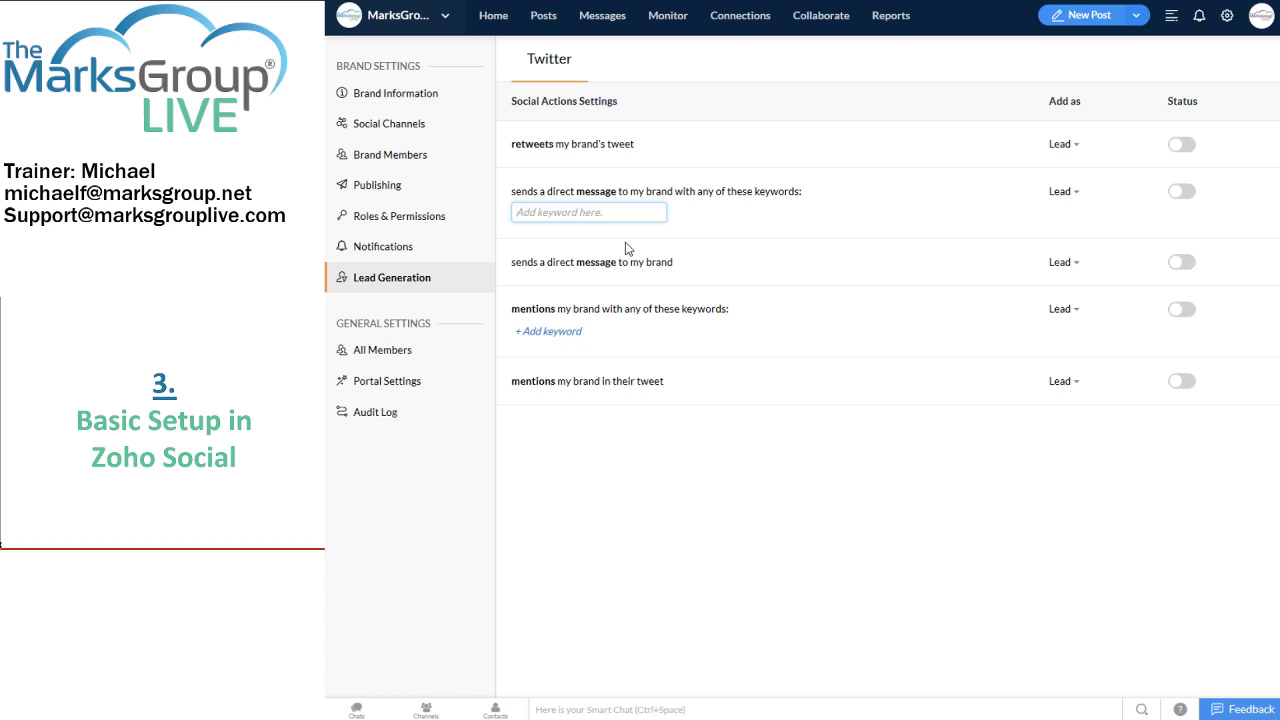
{"action": "left_click", "coordinate": [1062, 191]}
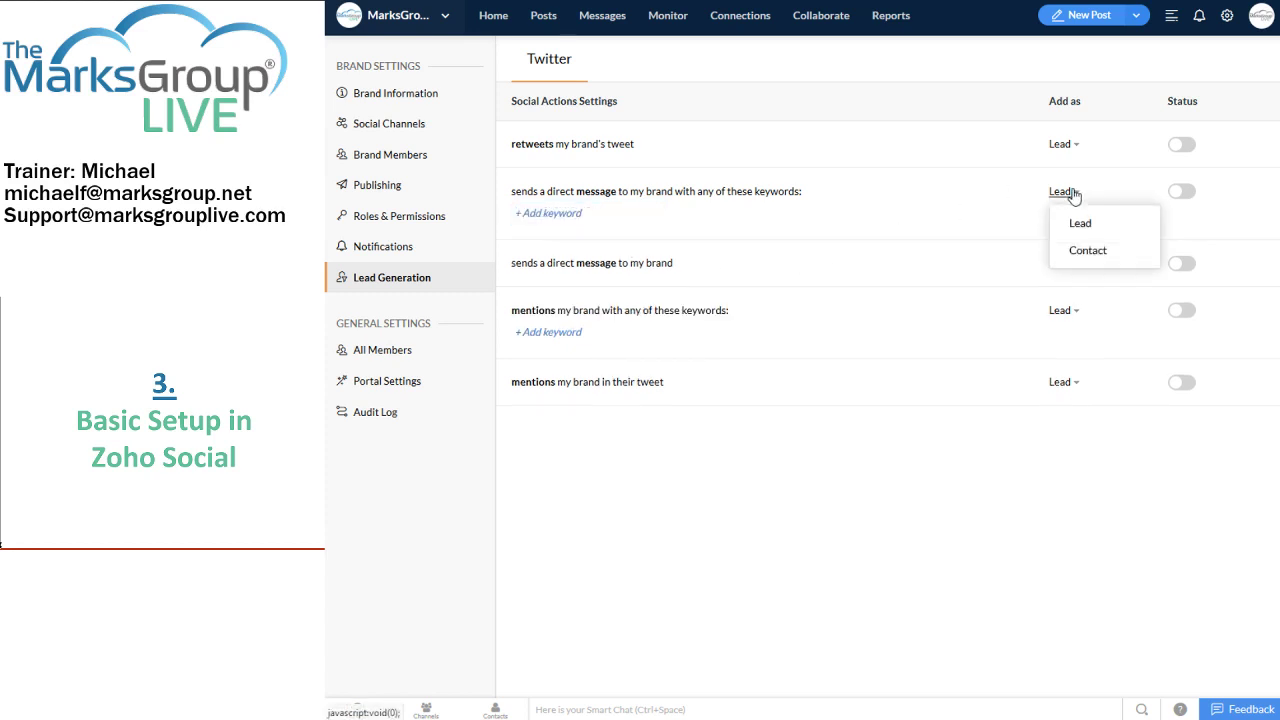
{"action": "left_click", "coordinate": [993, 212]}
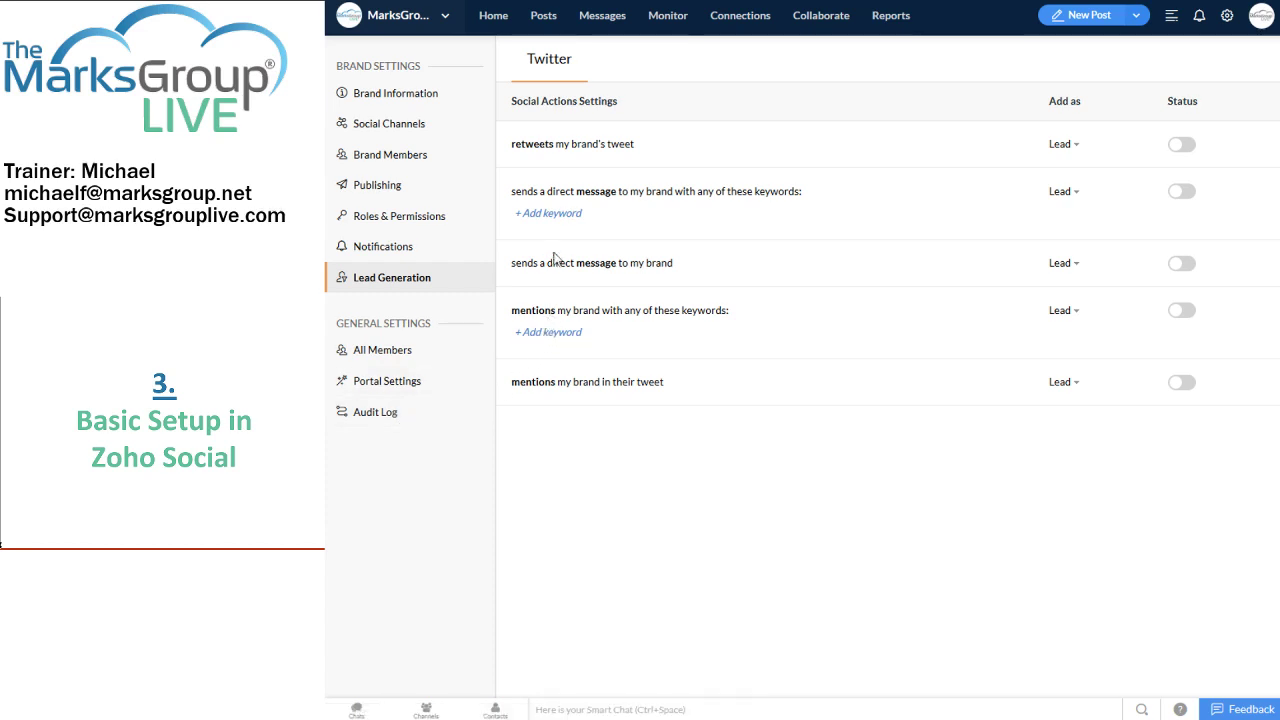
Step: Return to the Home dashboard and examine the recent Twitter post's details, Post Stats and CRM Stats, closing the post when finished
{"action": "left_click", "coordinate": [494, 16]}
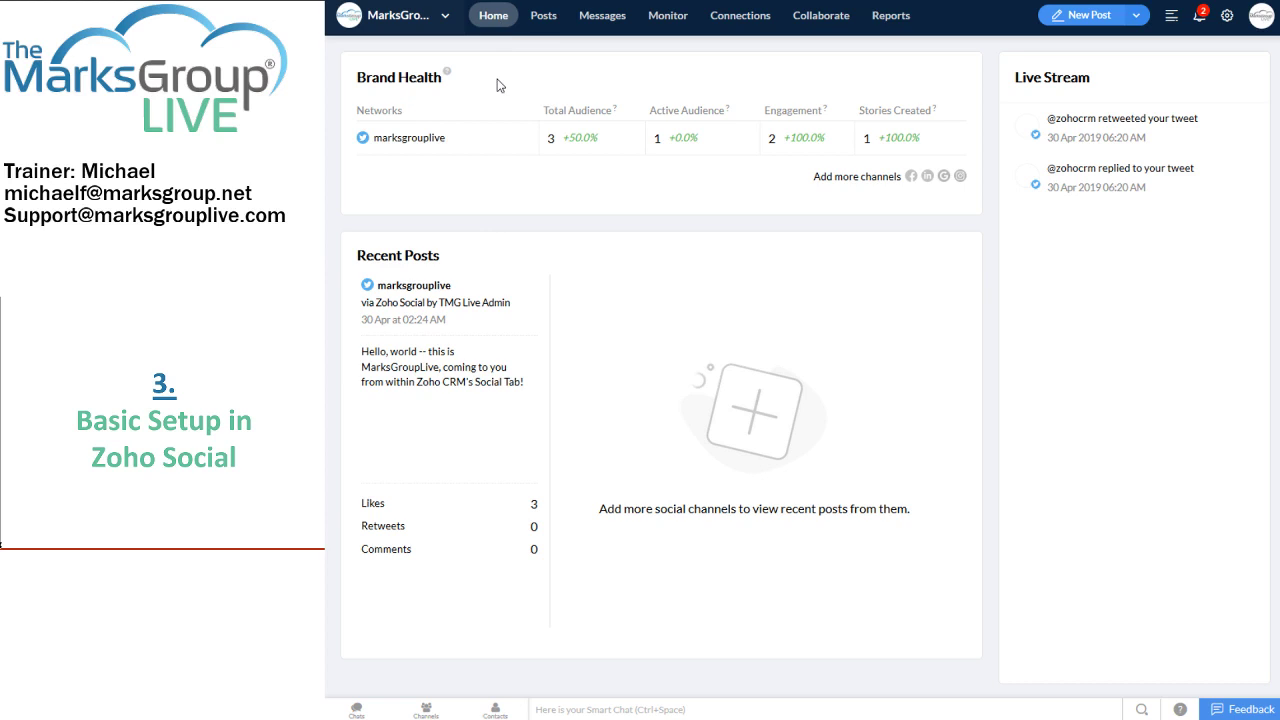
{"action": "mouse_move", "coordinate": [447, 76]}
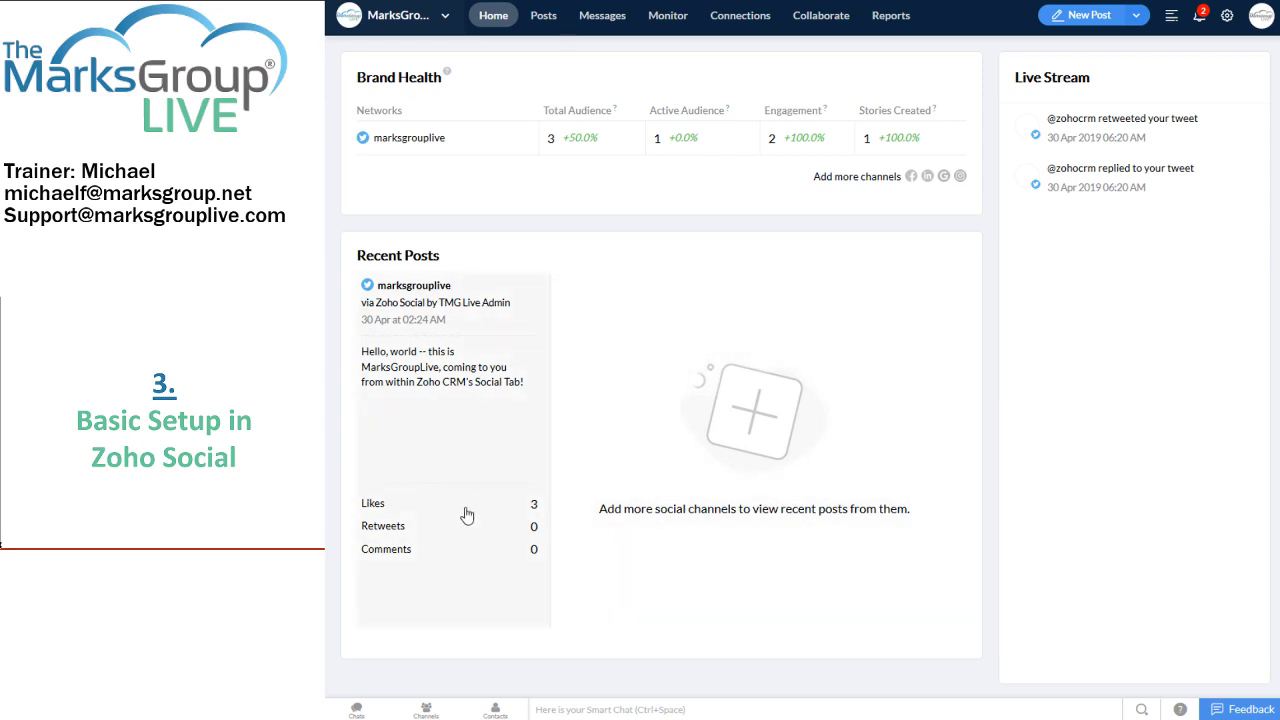
{"action": "left_click", "coordinate": [405, 510]}
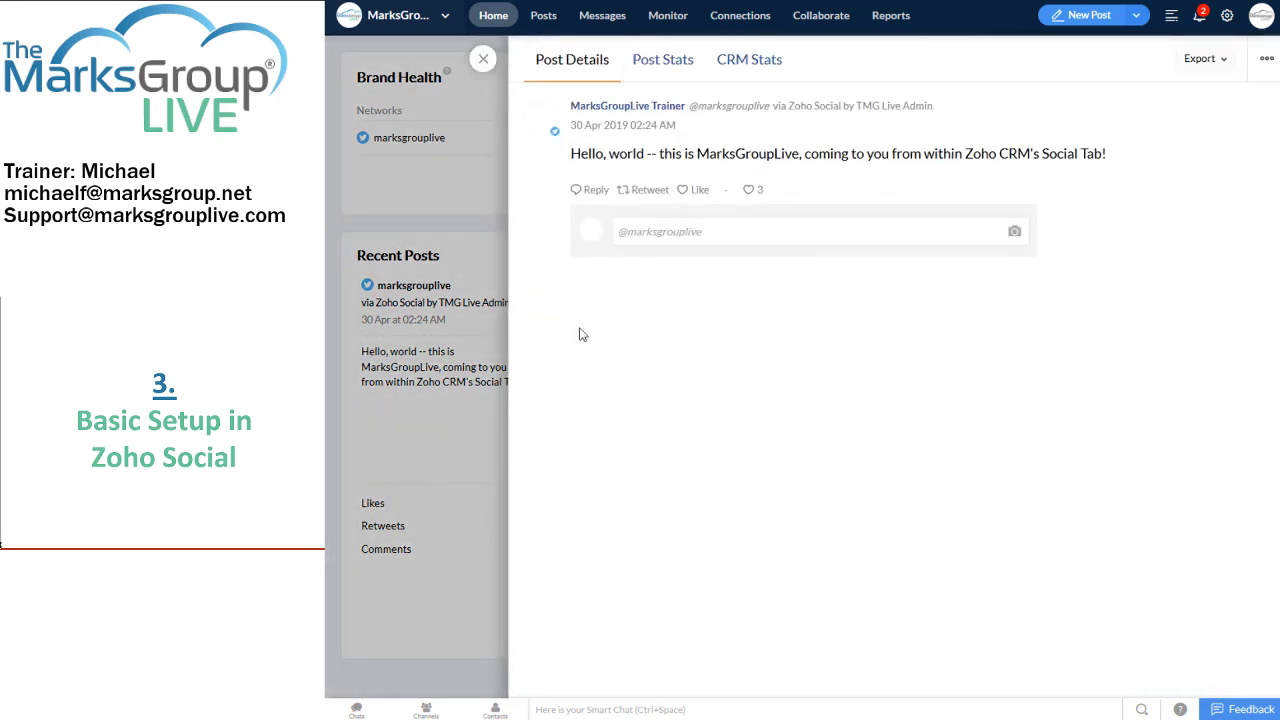
{"action": "left_click", "coordinate": [655, 73]}
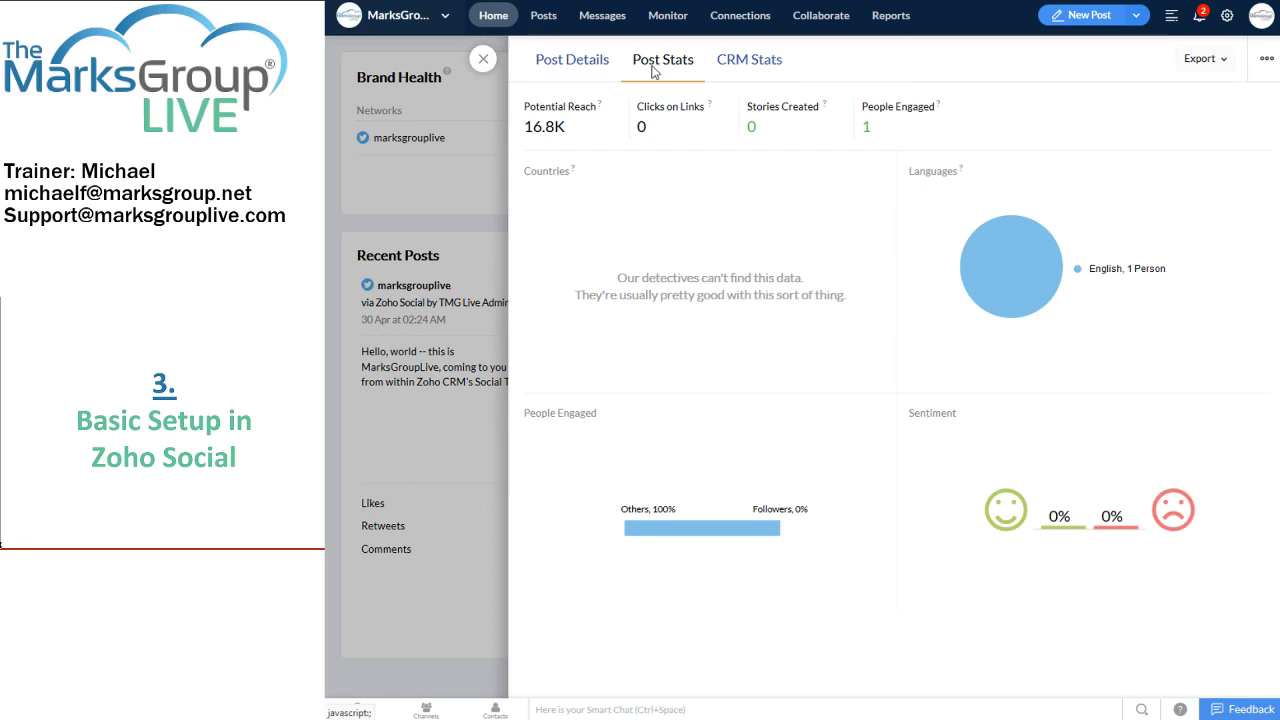
{"action": "left_click", "coordinate": [762, 66]}
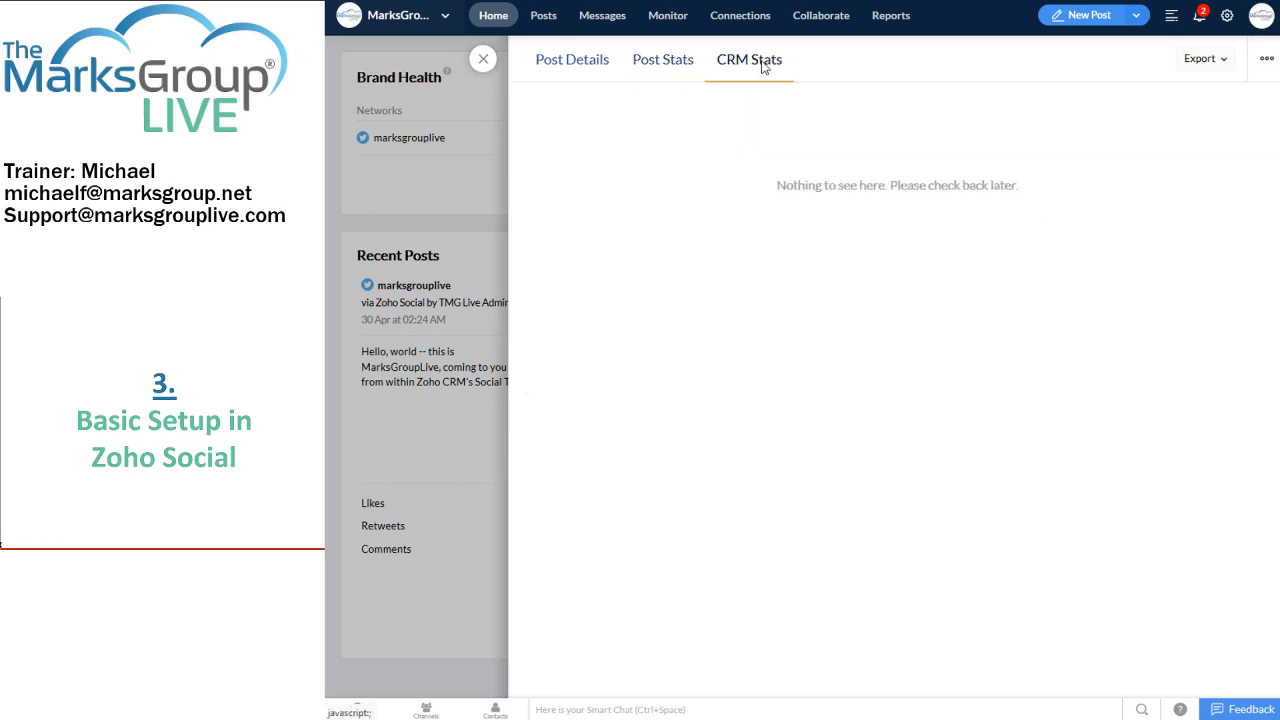
{"action": "left_click", "coordinate": [675, 66]}
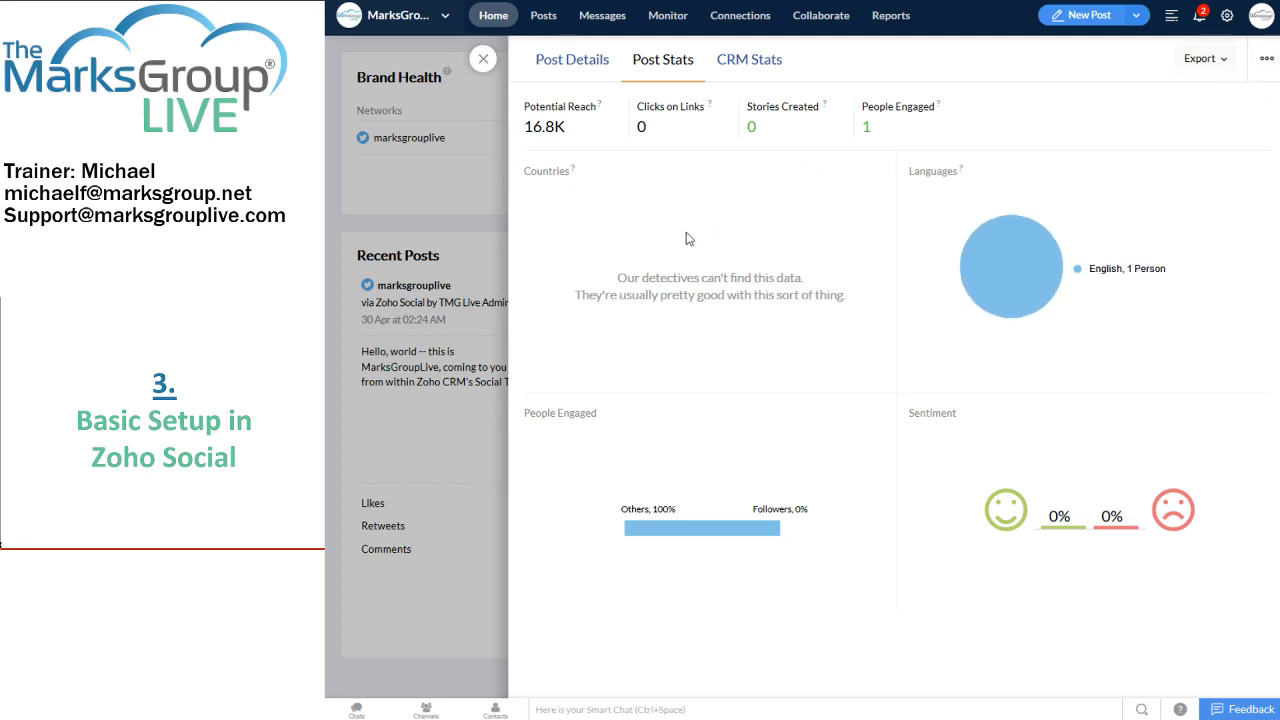
{"action": "left_click", "coordinate": [483, 59]}
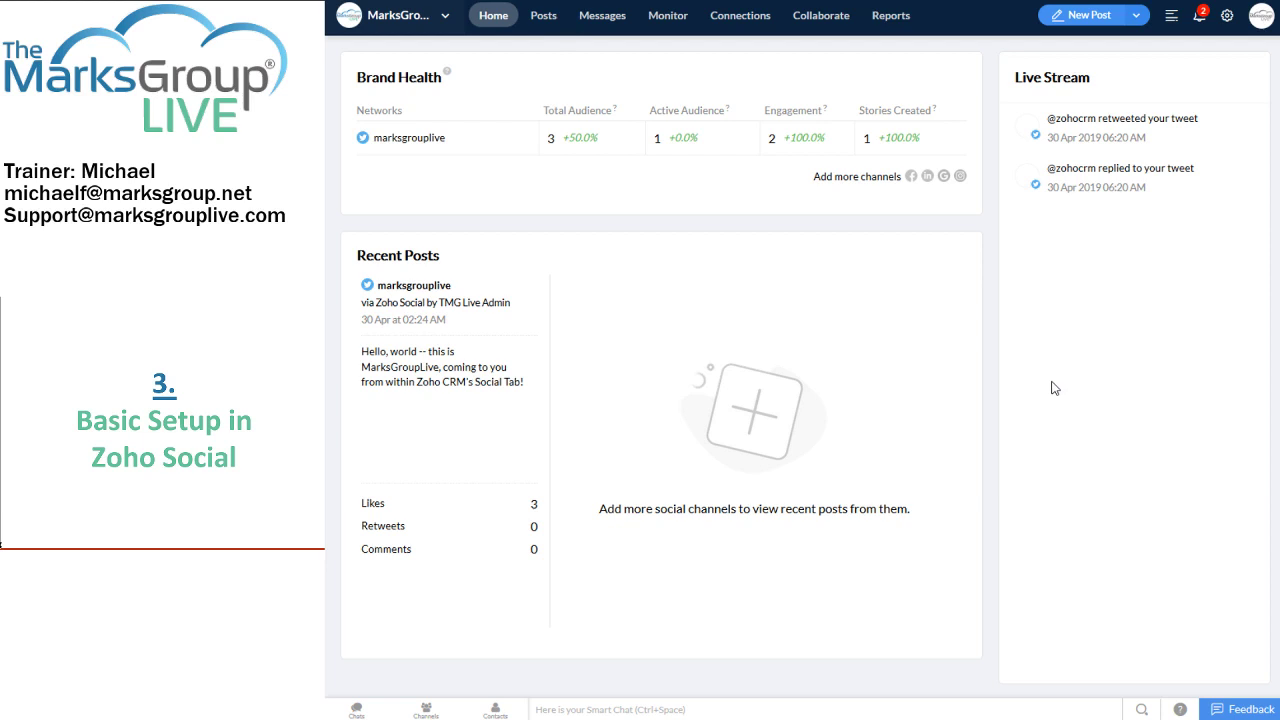
Step: In the Posts section, start a new post reading "Hello, world (again!). This is #MarksGroupLive (again), coming from within #Zoho Social!"
{"action": "left_click", "coordinate": [545, 22]}
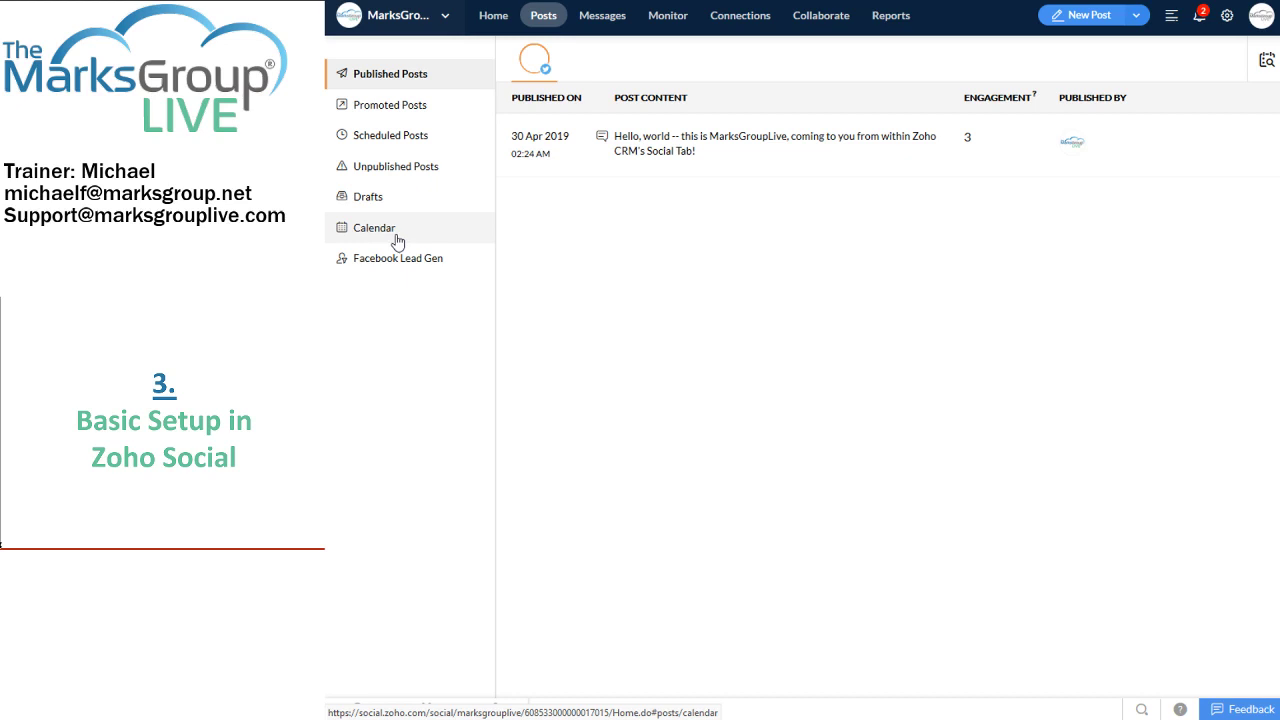
{"action": "left_click", "coordinate": [1139, 15]}
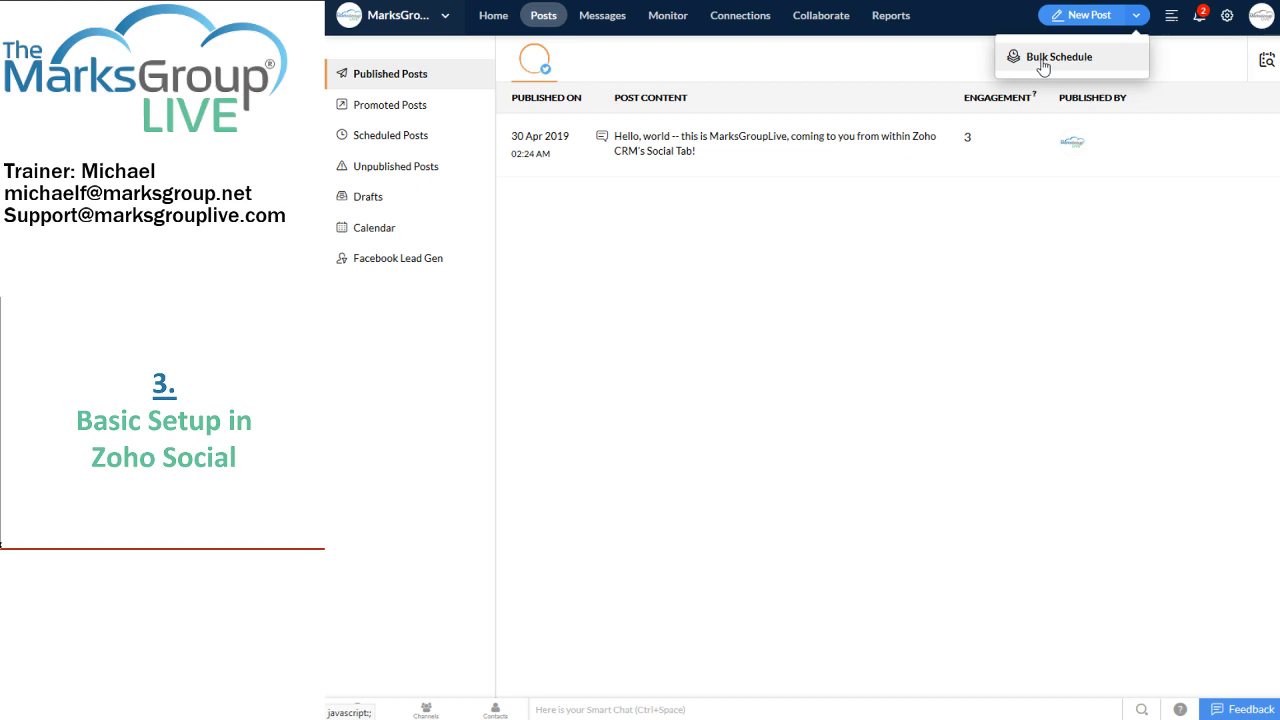
{"action": "left_click", "coordinate": [1076, 20]}
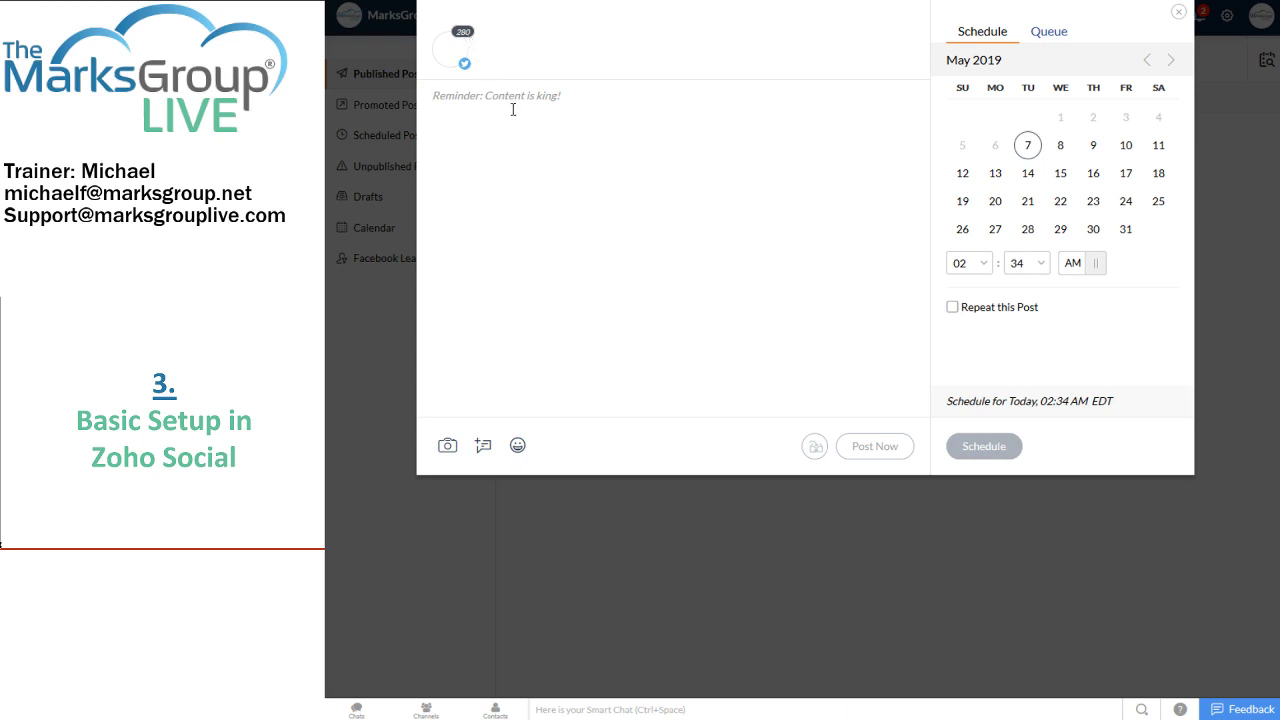
{"action": "type", "text": "He"}
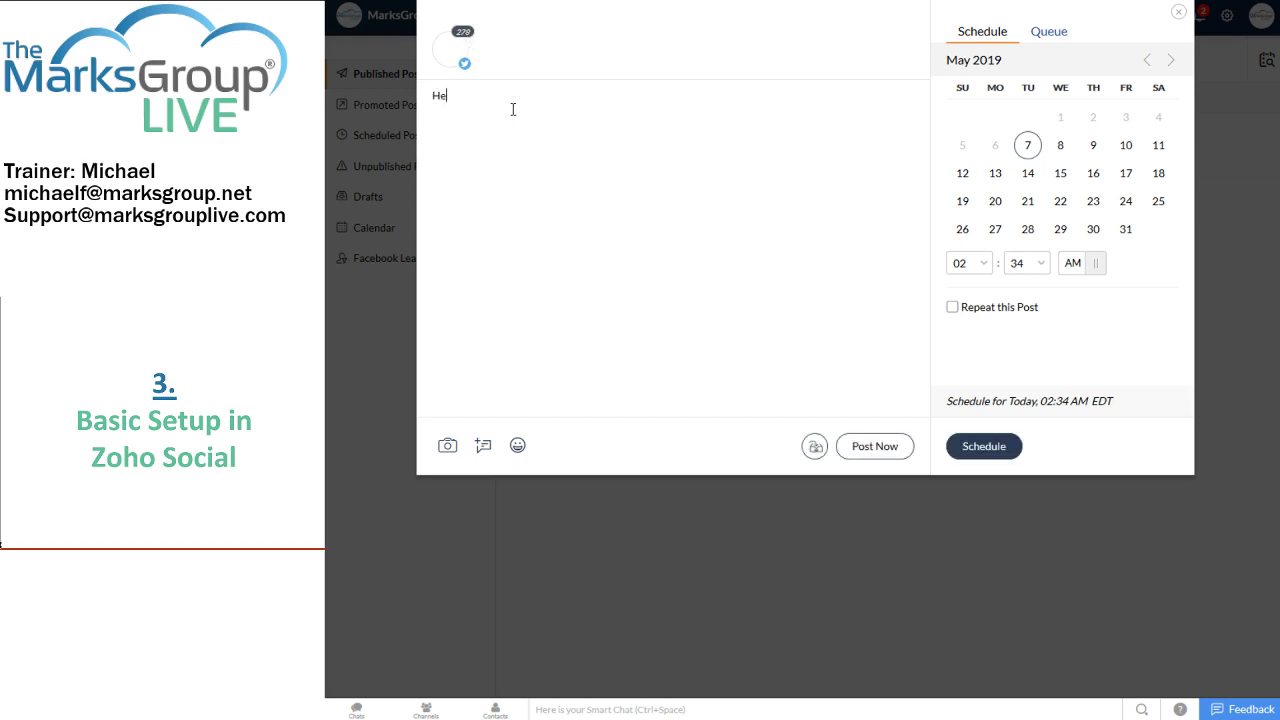
{"action": "type", "text": "llo, world (again!). This is MarksGroupLive (again), "}
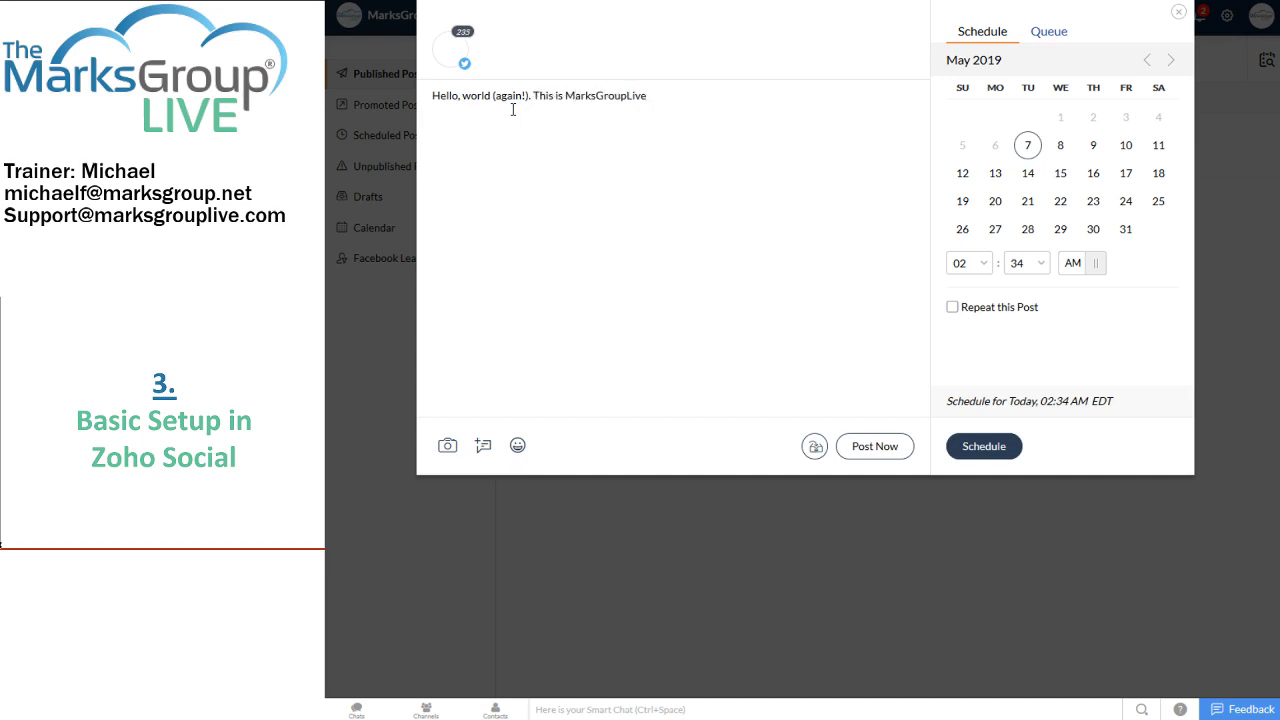
{"action": "type", "text": "coming from within Z"}
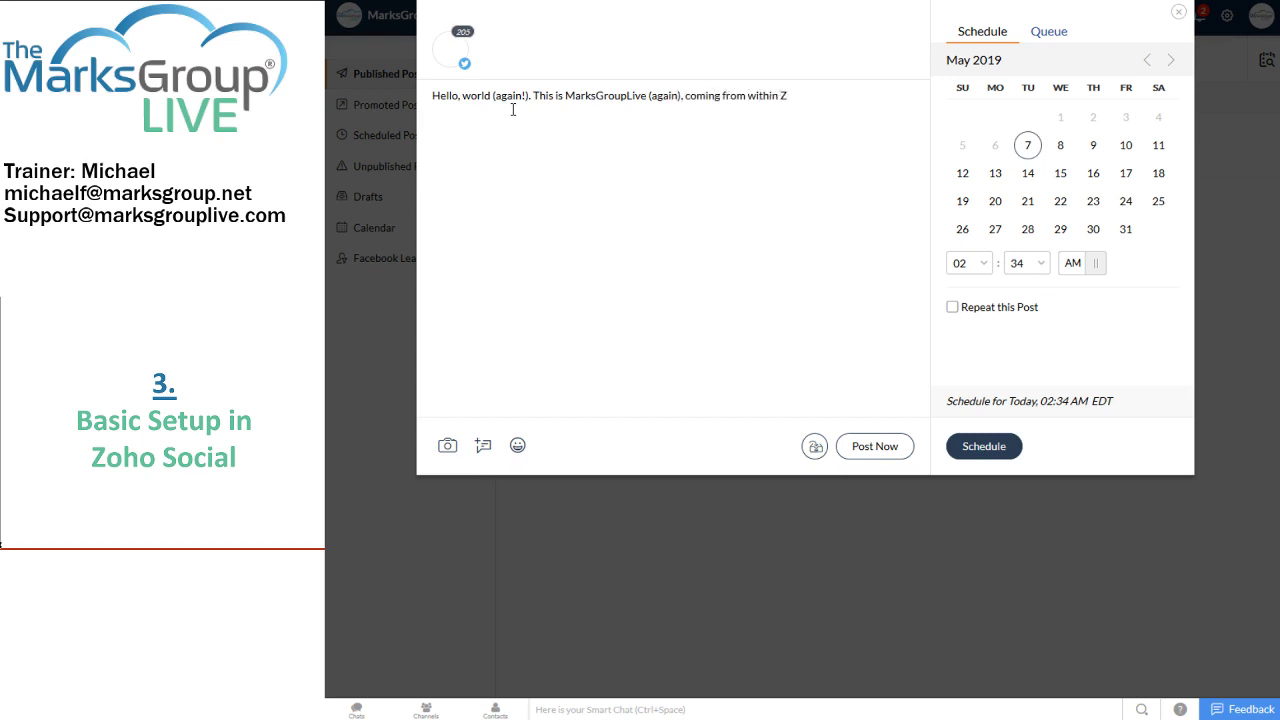
{"action": "type", "text": "oho Social!"}
{"action": "key", "text": "BackSpace"}
{"action": "type", "text": "#"}
{"action": "left_click", "coordinate": [566, 95]}
{"action": "type", "text": "#Zoho Social! "}
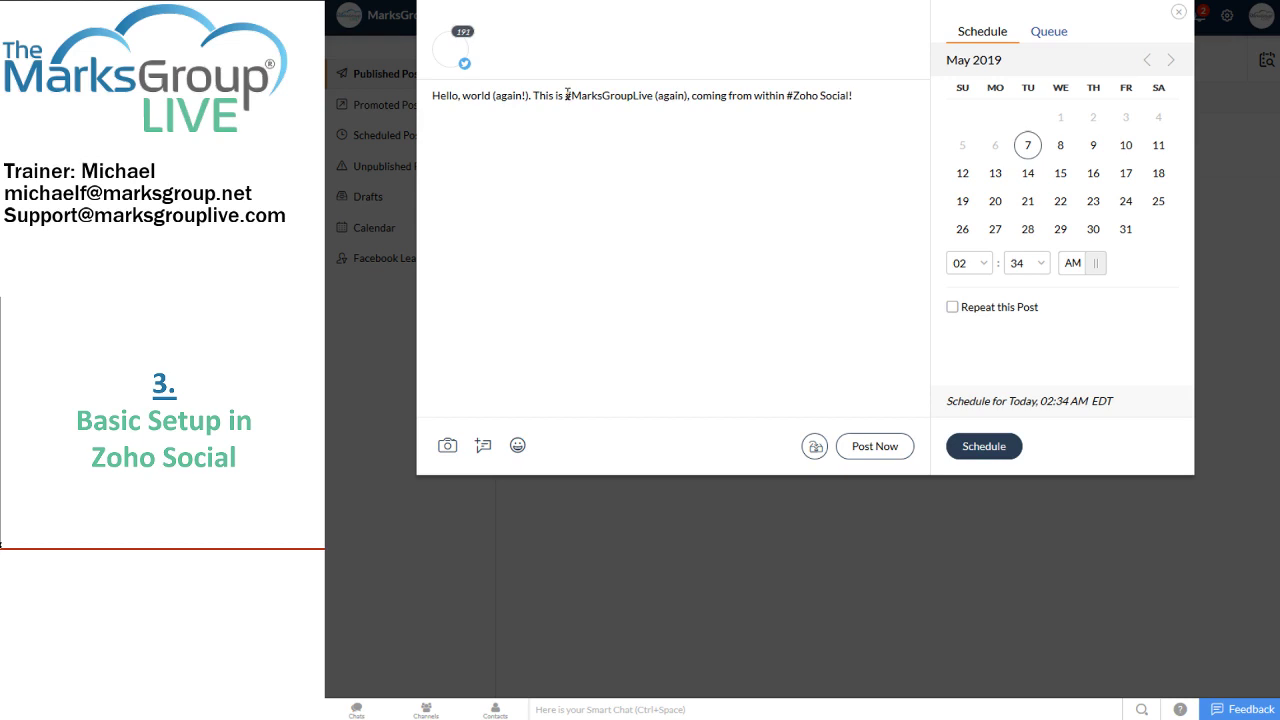
Step: Continue the post with the sentence "We're exploring the Zoho Social app just now and this is a scheduled post!"
{"action": "type", "text": "We're exploring the Zo"}
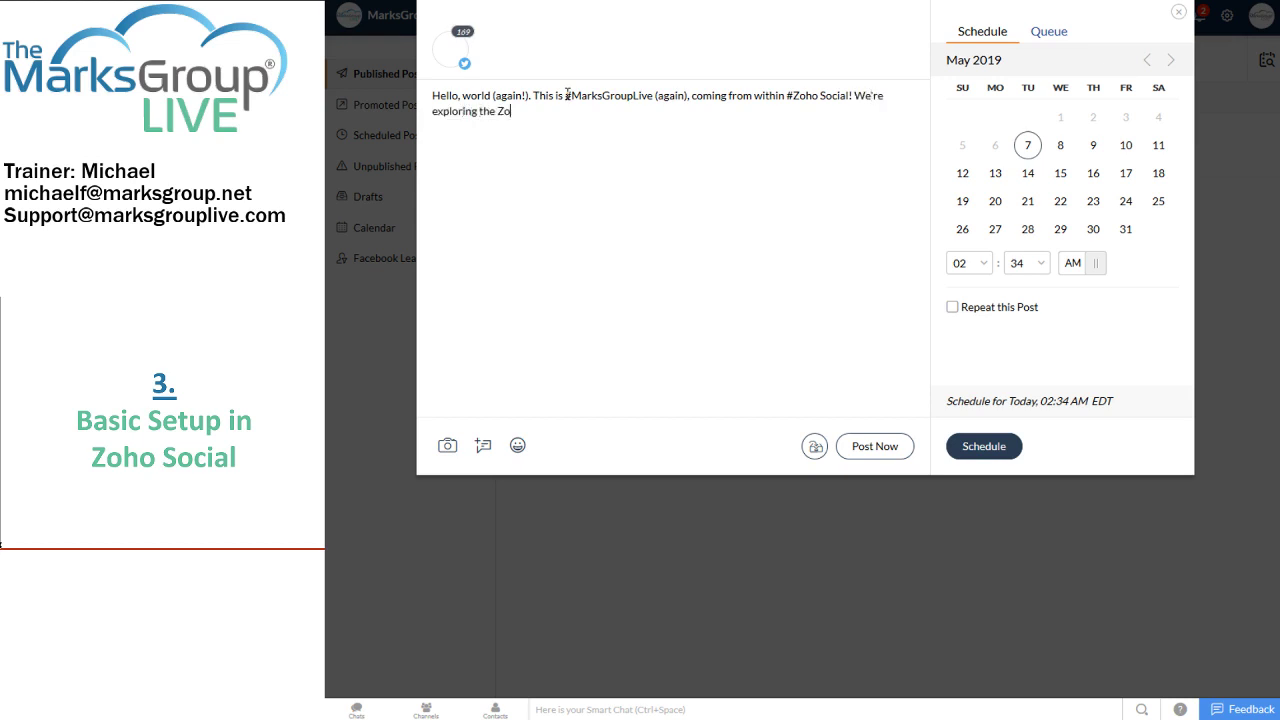
{"action": "type", "text": "ho Social app"}
{"action": "type", "text": "just now a"}
{"action": "type", "text": "nd "}
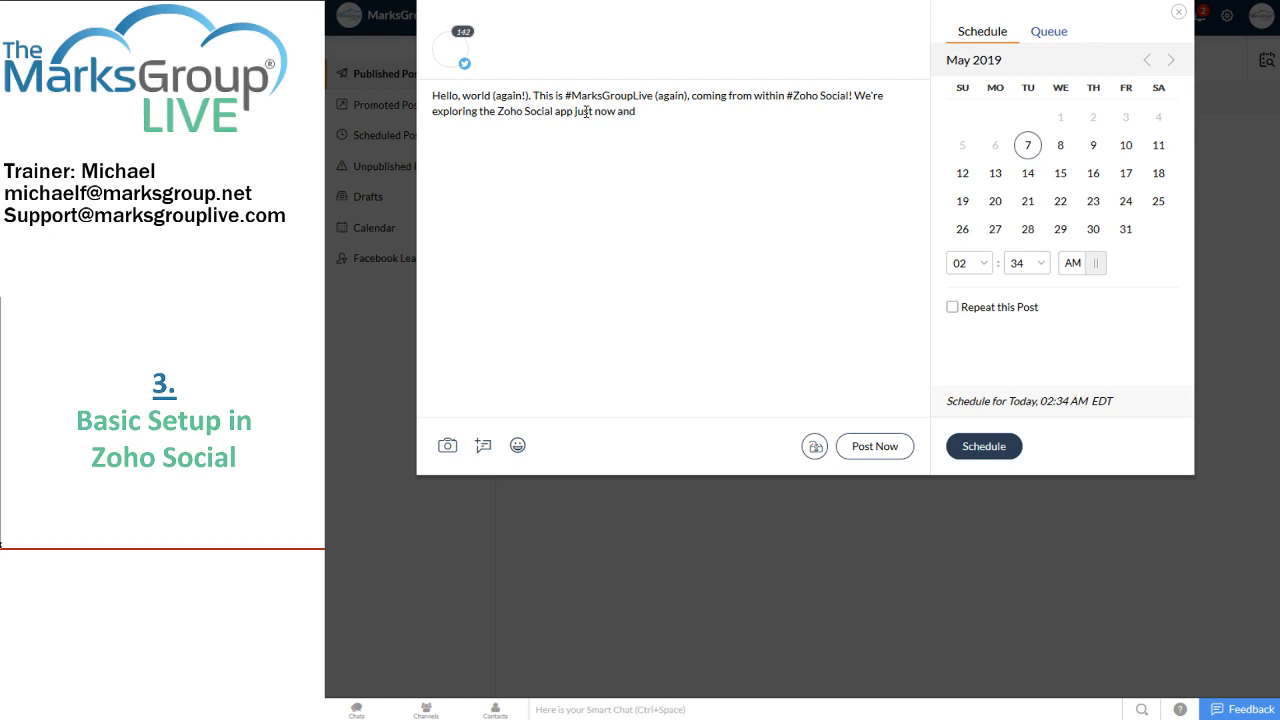
{"action": "type", "text": "this is a scheduled past"}
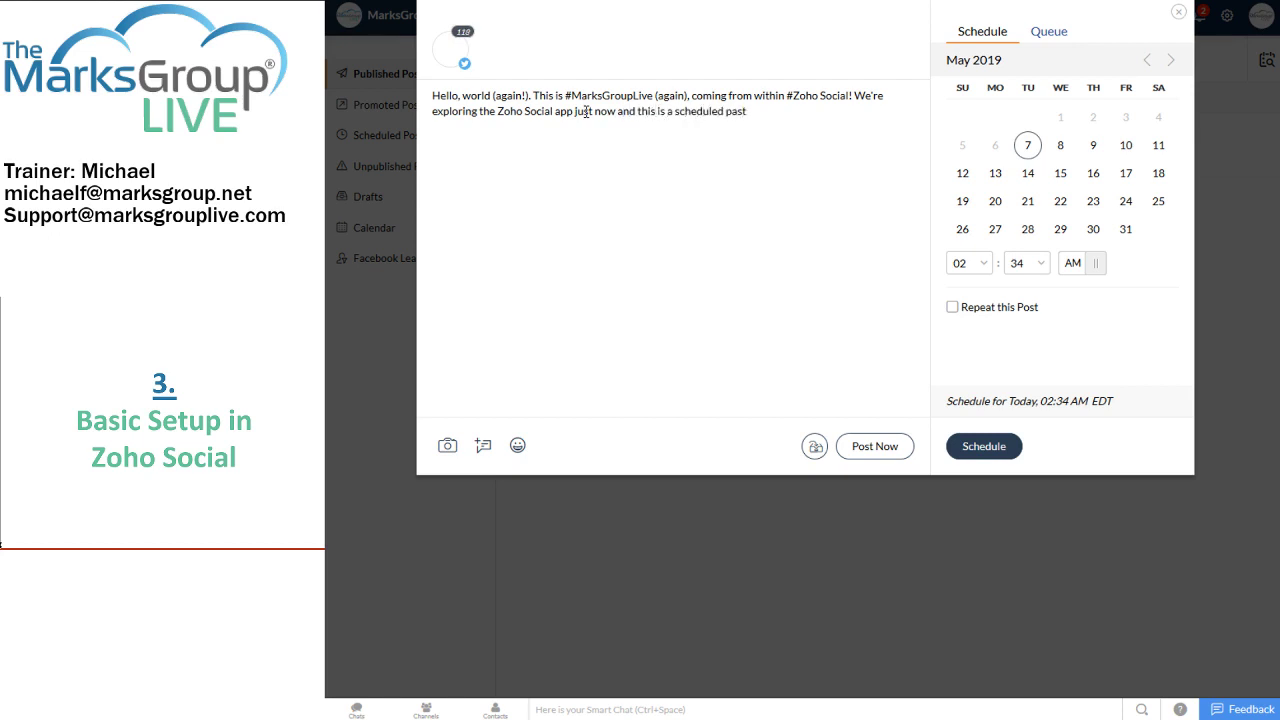
{"action": "key", "text": "BackSpace"}
{"action": "key", "text": "BackSpace"}
{"action": "key", "text": "BackSpace"}
{"action": "type", "text": "ost!"}
Step: Add an open-mouthed smiling face emoji and a thumbs-up emoji to the end of the post, searching for "thumb" to find the latter
{"action": "left_click", "coordinate": [518, 446]}
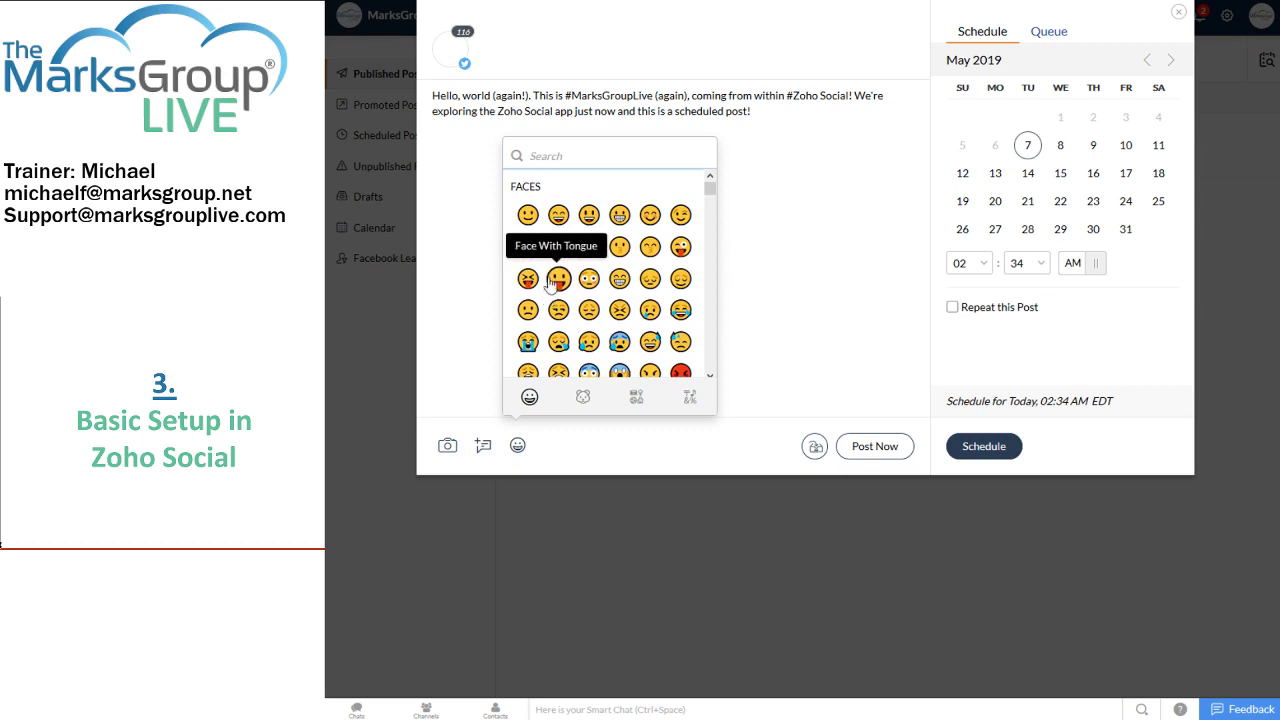
{"action": "left_click", "coordinate": [590, 216]}
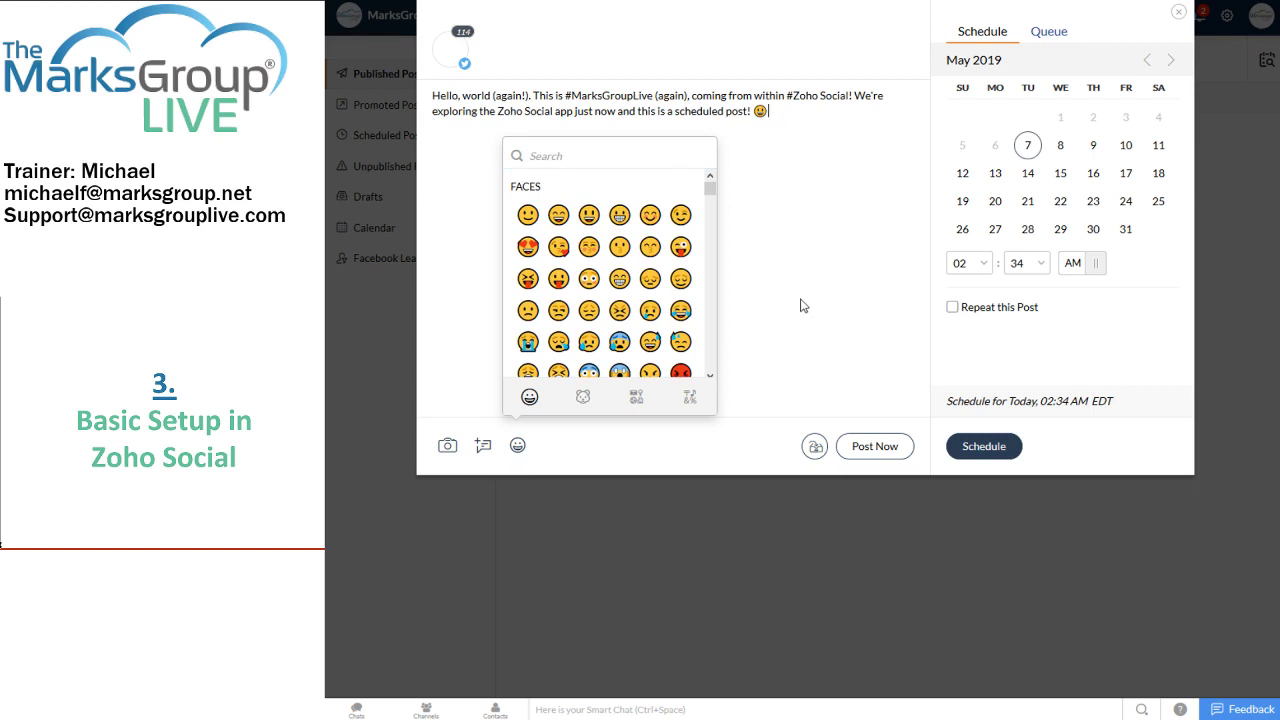
{"action": "left_click", "coordinate": [611, 157]}
{"action": "type", "text": "fist"}
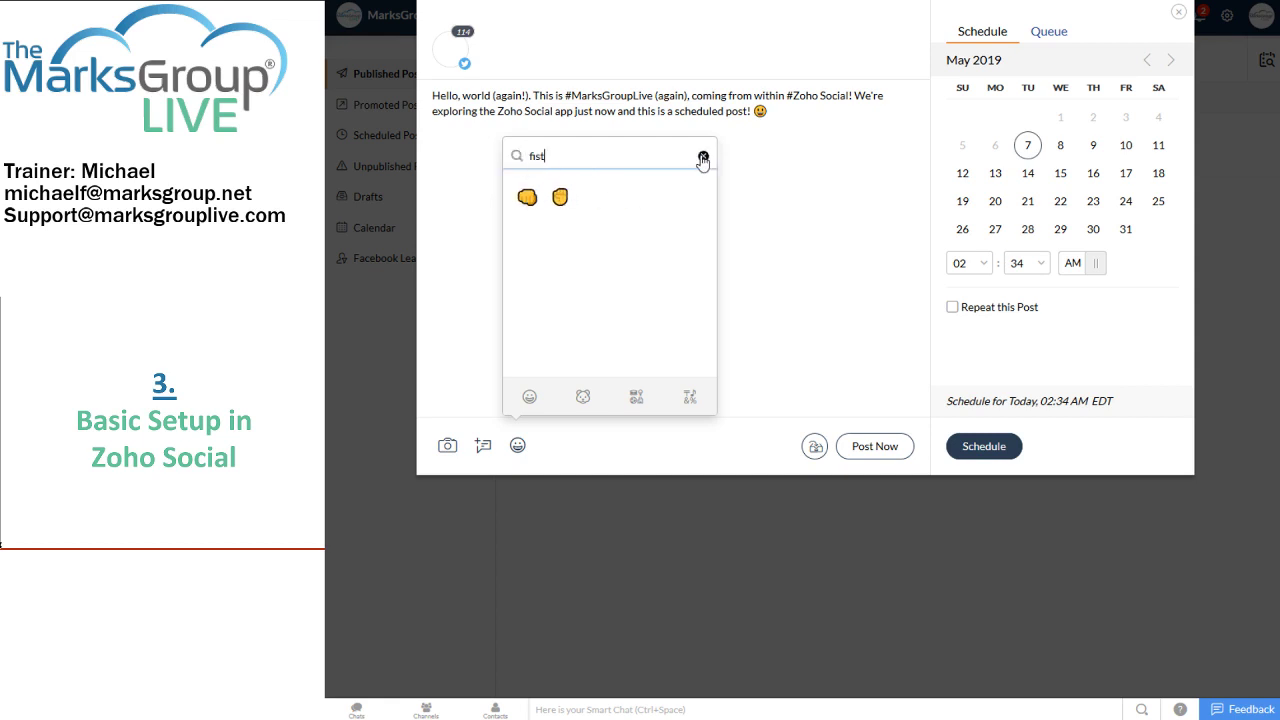
{"action": "double_click", "coordinate": [647, 150]}
{"action": "type", "text": "thumb"}
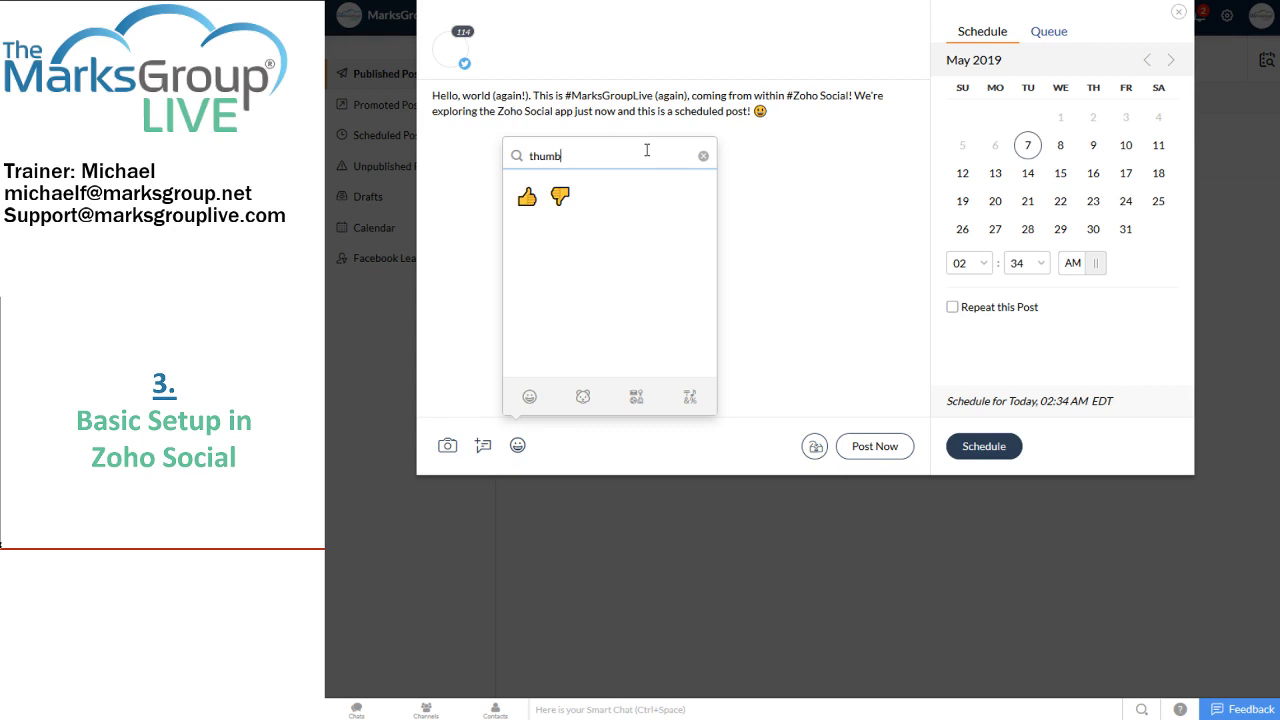
{"action": "left_click", "coordinate": [527, 197]}
{"action": "left_click", "coordinate": [836, 242]}
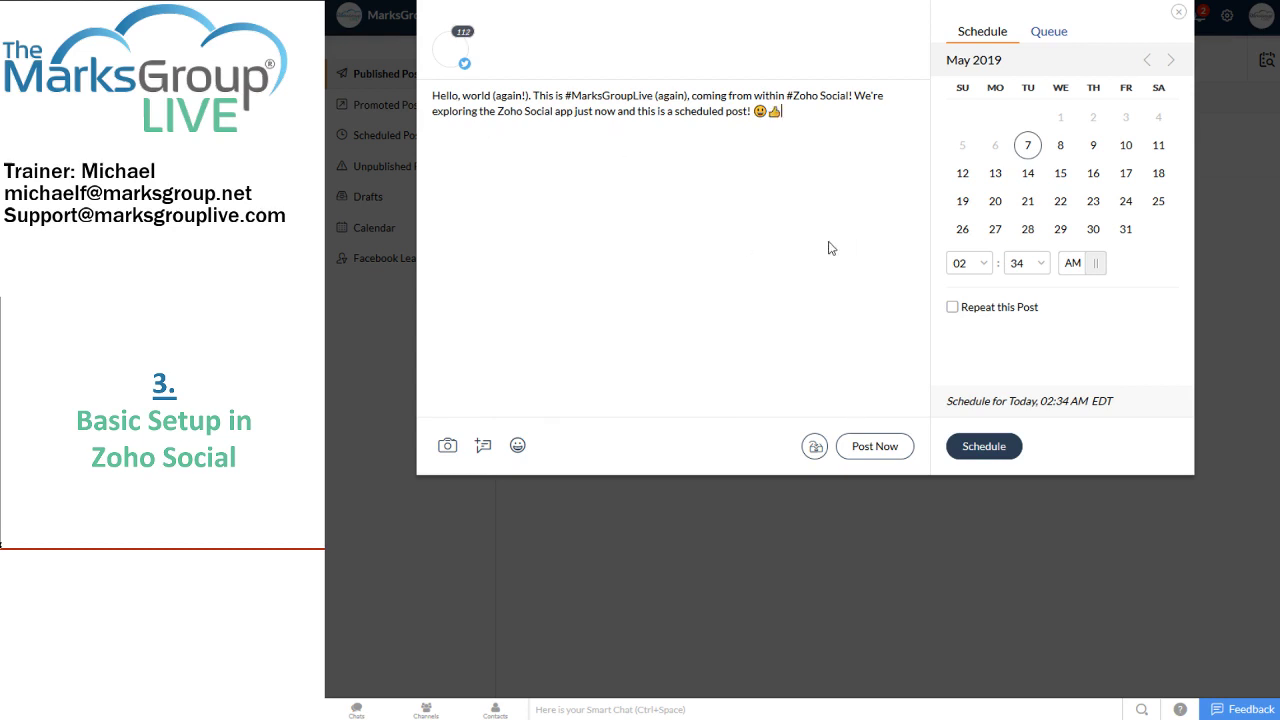
Step: Look at the symbols category of the emoji picker without adding anything to the post
{"action": "left_click", "coordinate": [518, 446]}
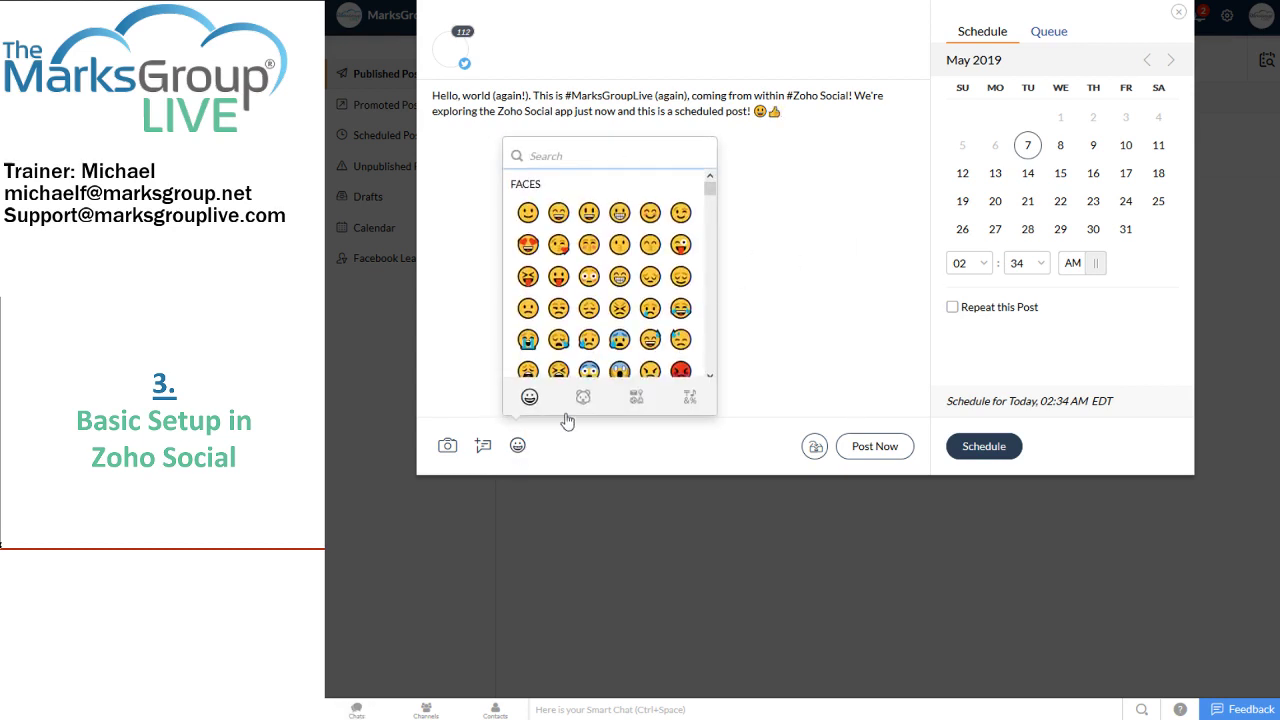
{"action": "left_click", "coordinate": [689, 401]}
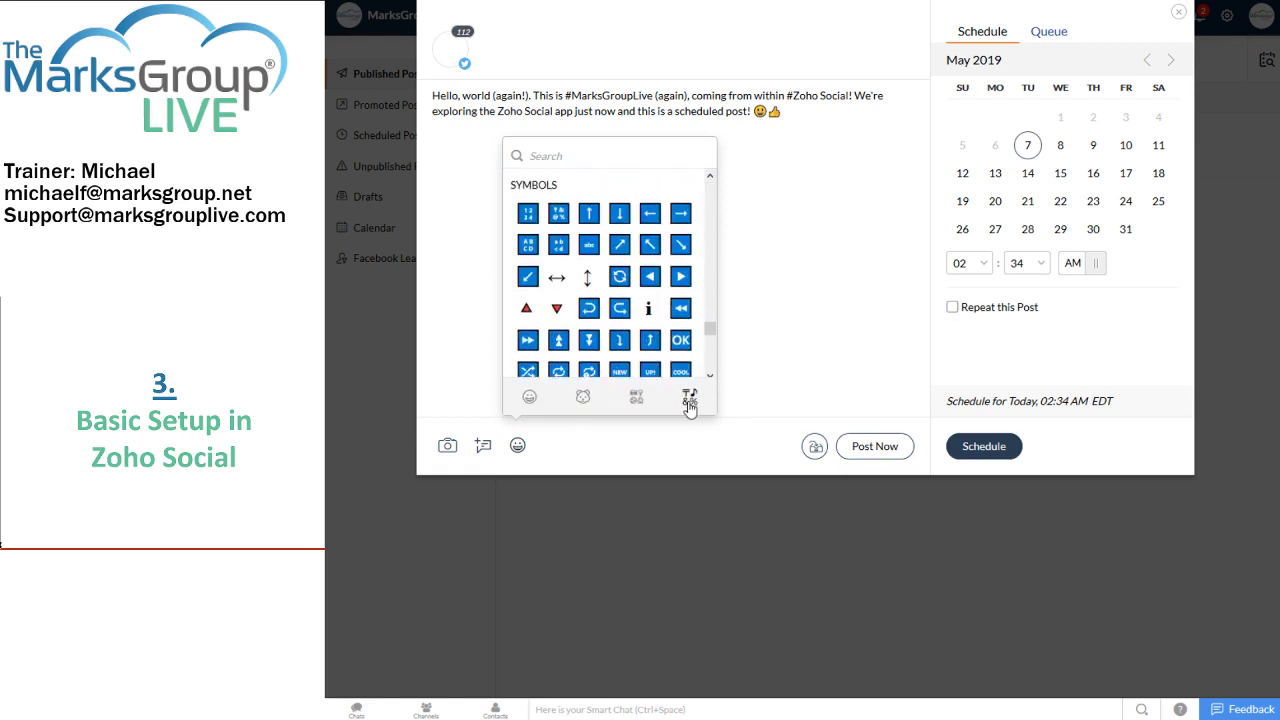
{"action": "left_click", "coordinate": [822, 283]}
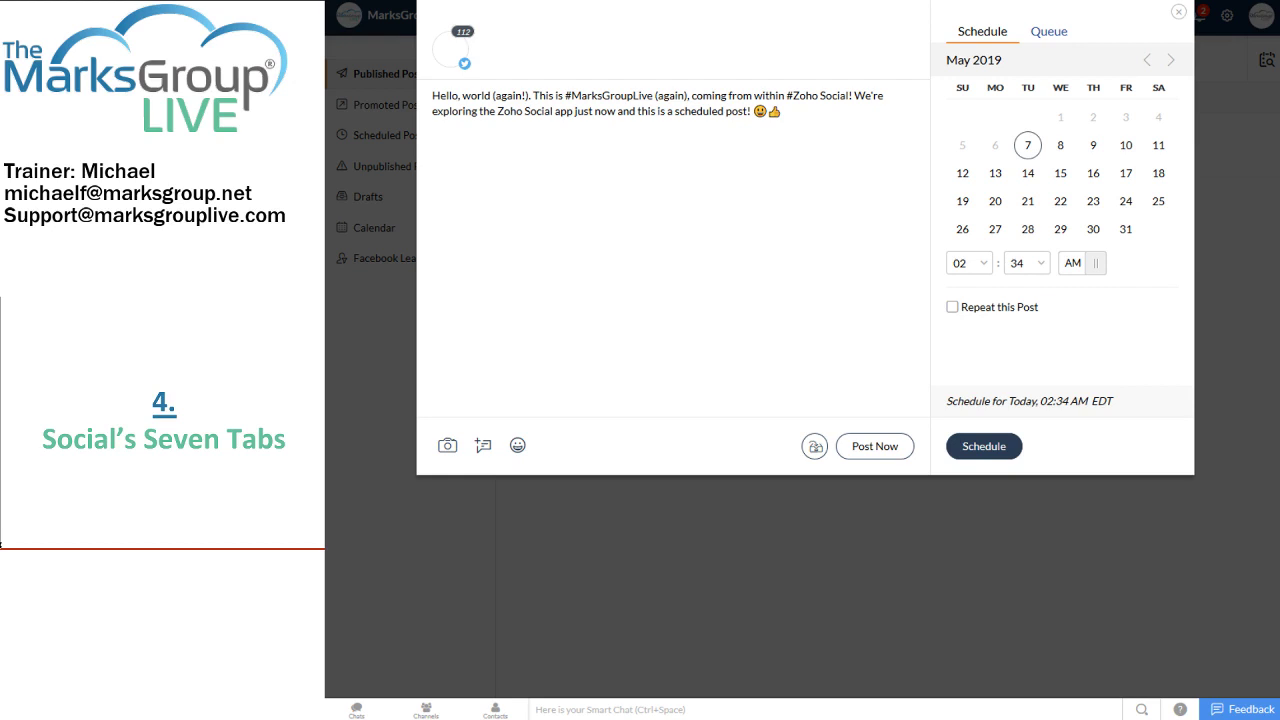
Step: Set the post's scheduled time to 02:39 AM today
{"action": "left_click", "coordinate": [1040, 263]}
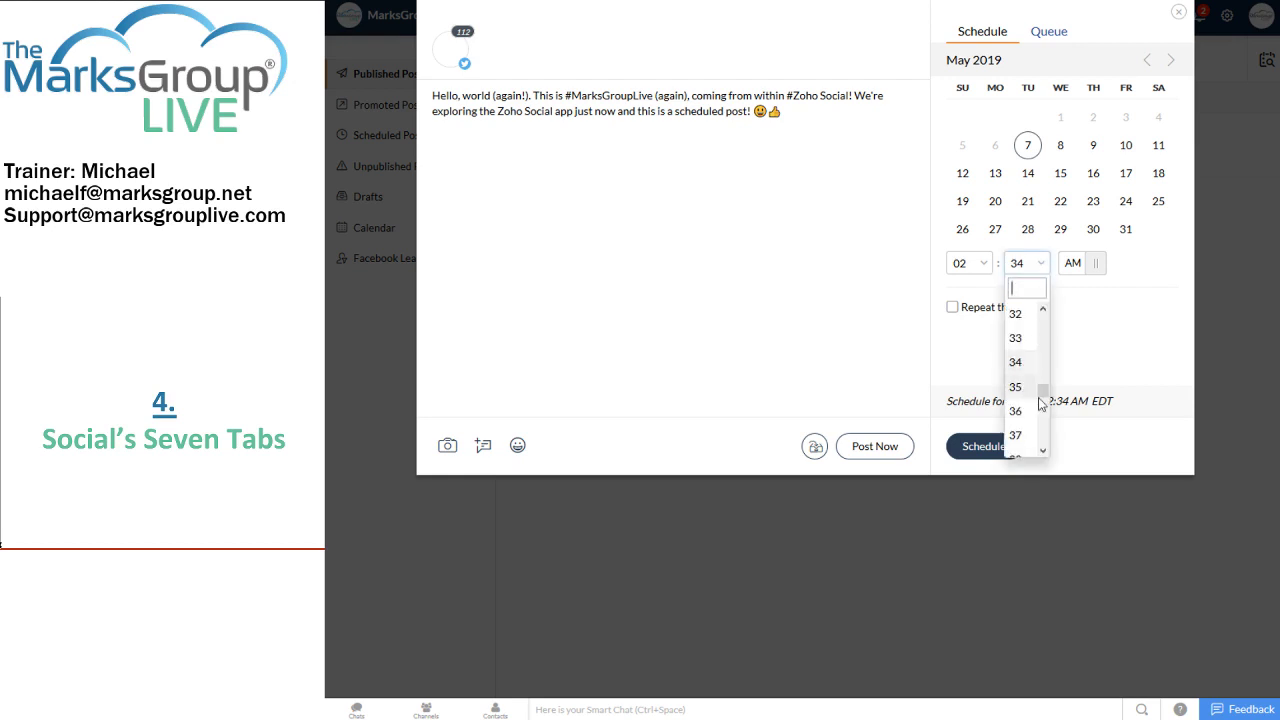
{"action": "scroll", "coordinate": [1040, 400], "scroll_direction": "down", "scroll_amount": 2}
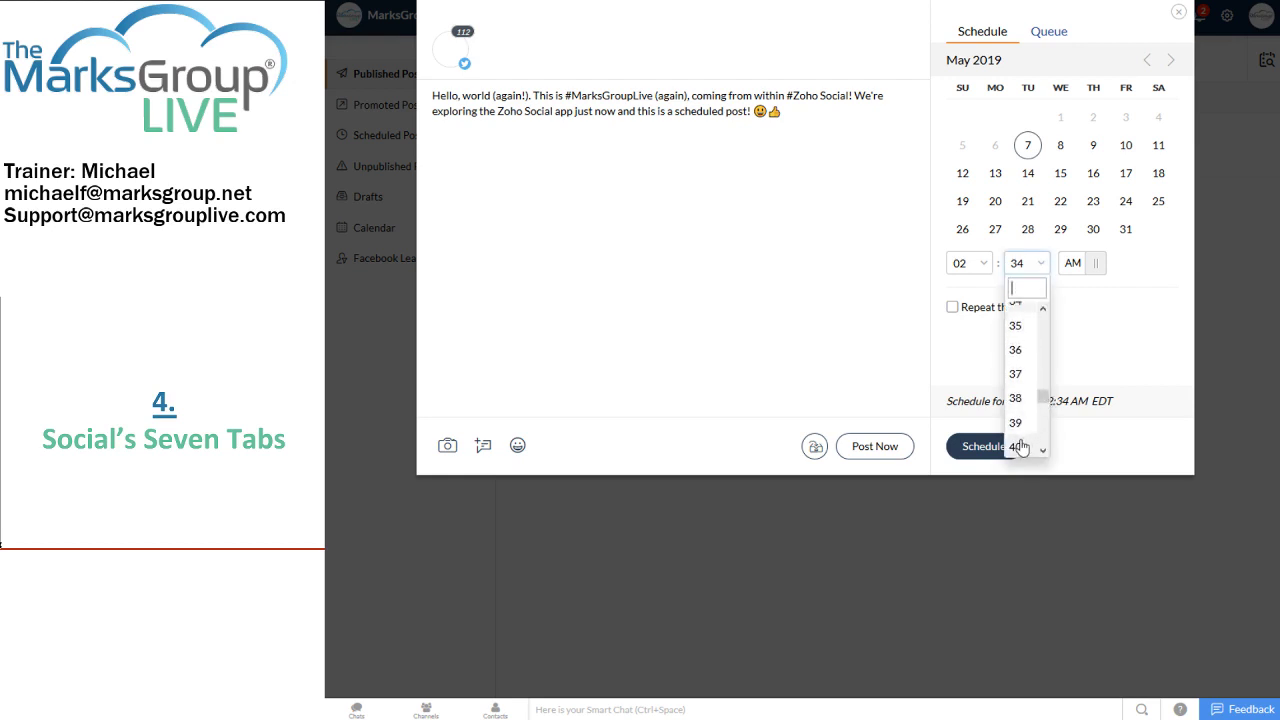
{"action": "left_click", "coordinate": [1018, 424]}
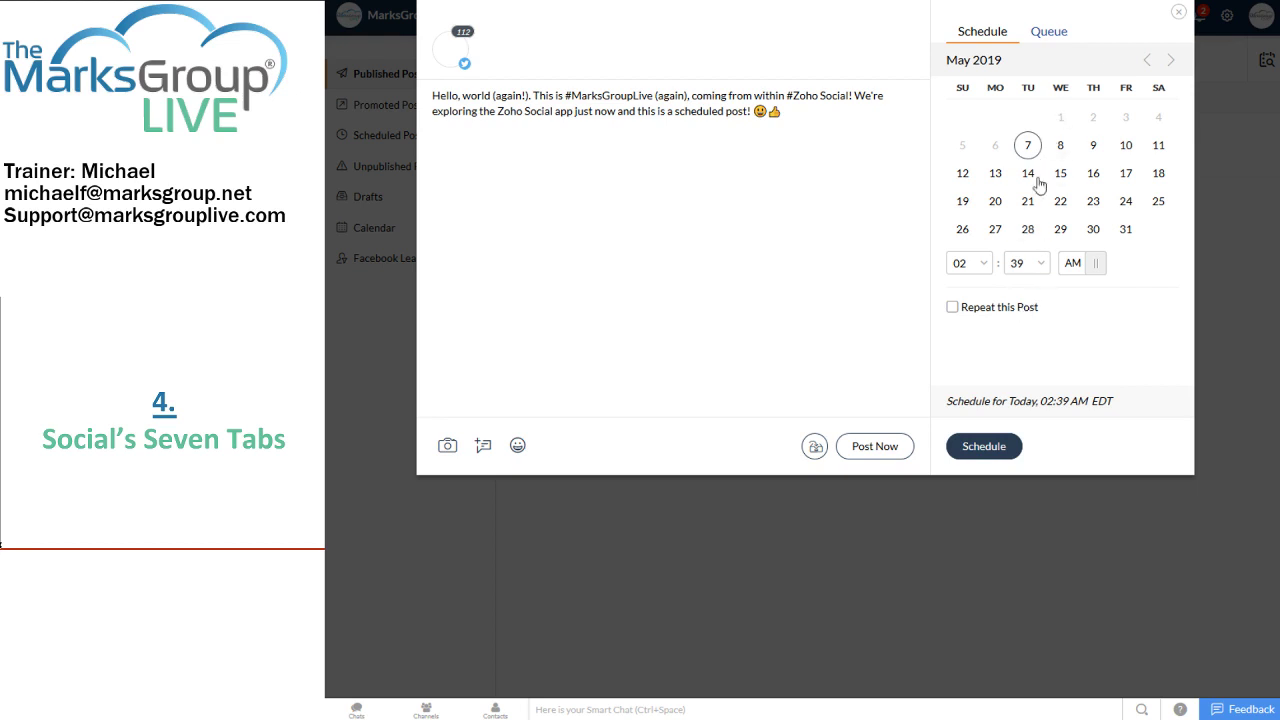
Step: Review the CustomQ and SmartQ queue options, decline leaving for the queue settings, and return to the post's schedule
{"action": "left_click", "coordinate": [1044, 33]}
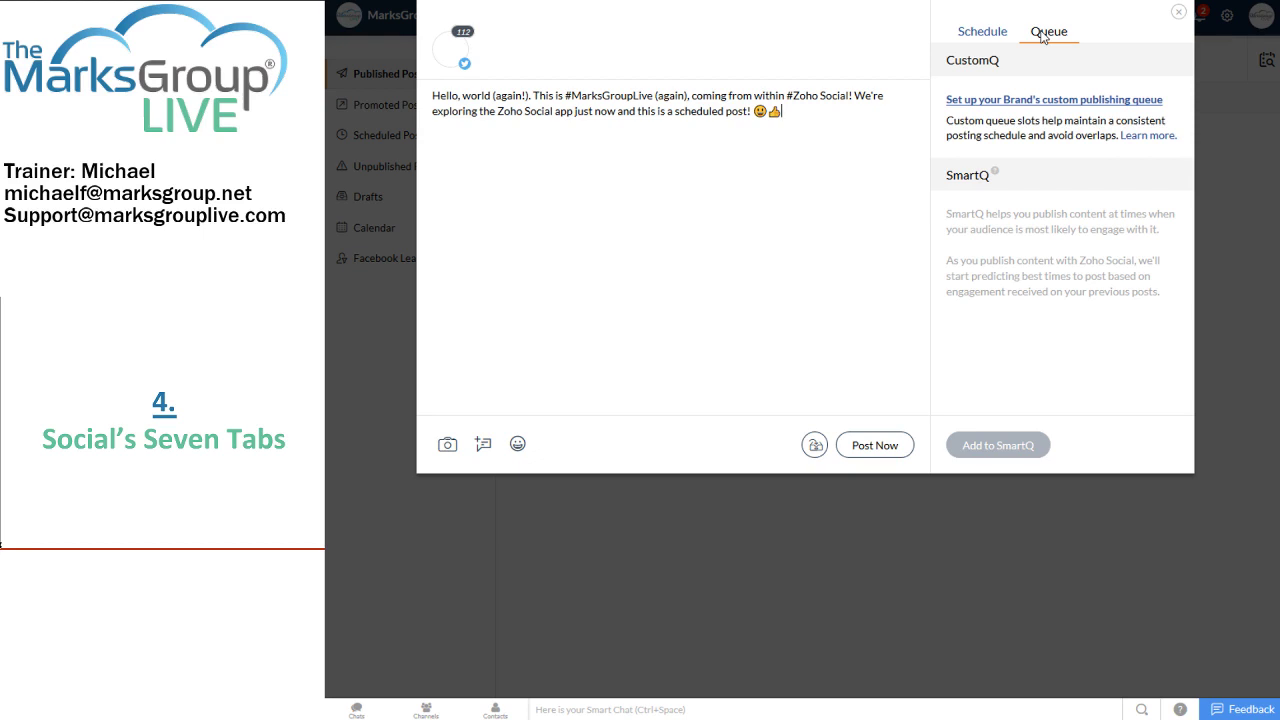
{"action": "left_click", "coordinate": [989, 101]}
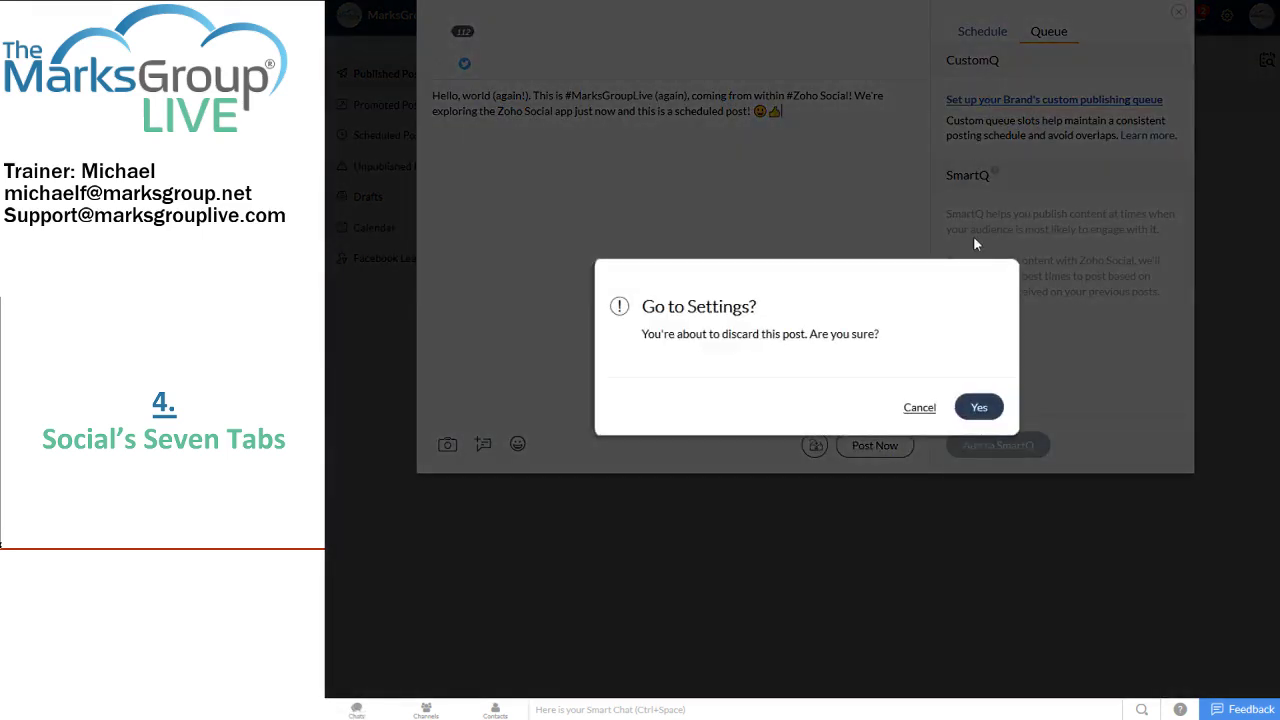
{"action": "left_click", "coordinate": [923, 410]}
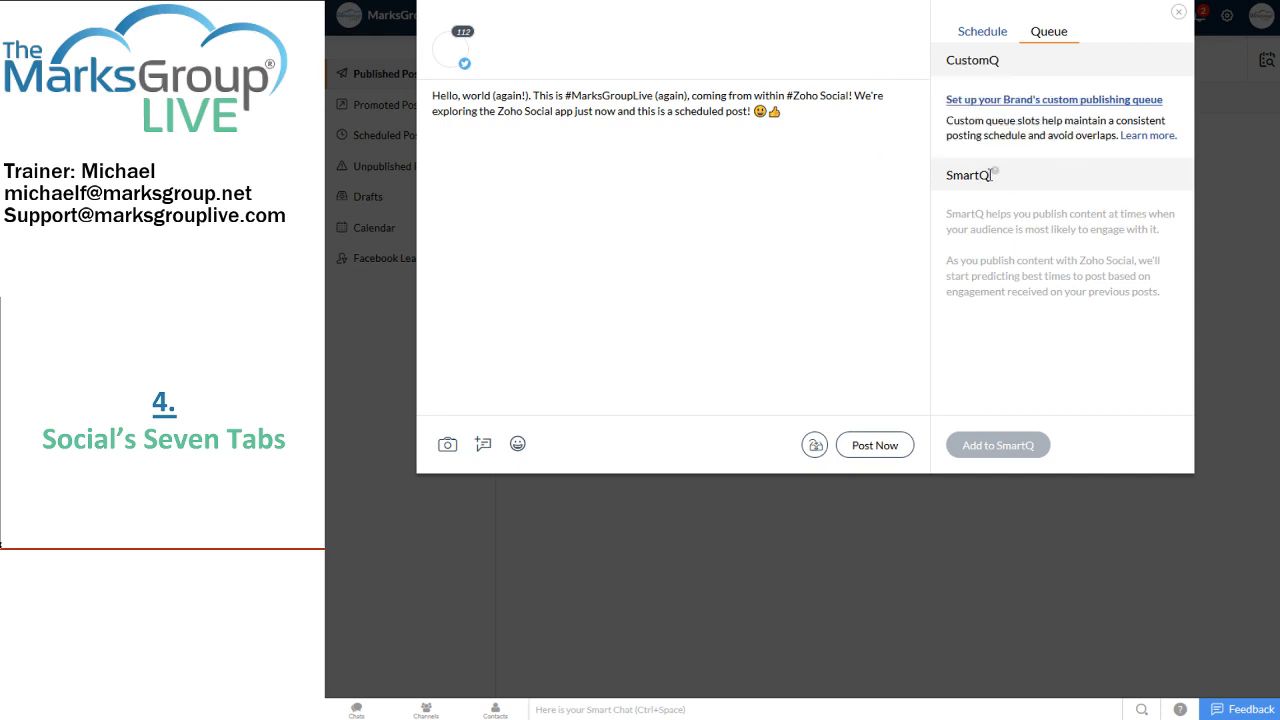
{"action": "mouse_move", "coordinate": [996, 175]}
{"action": "left_click", "coordinate": [985, 50]}
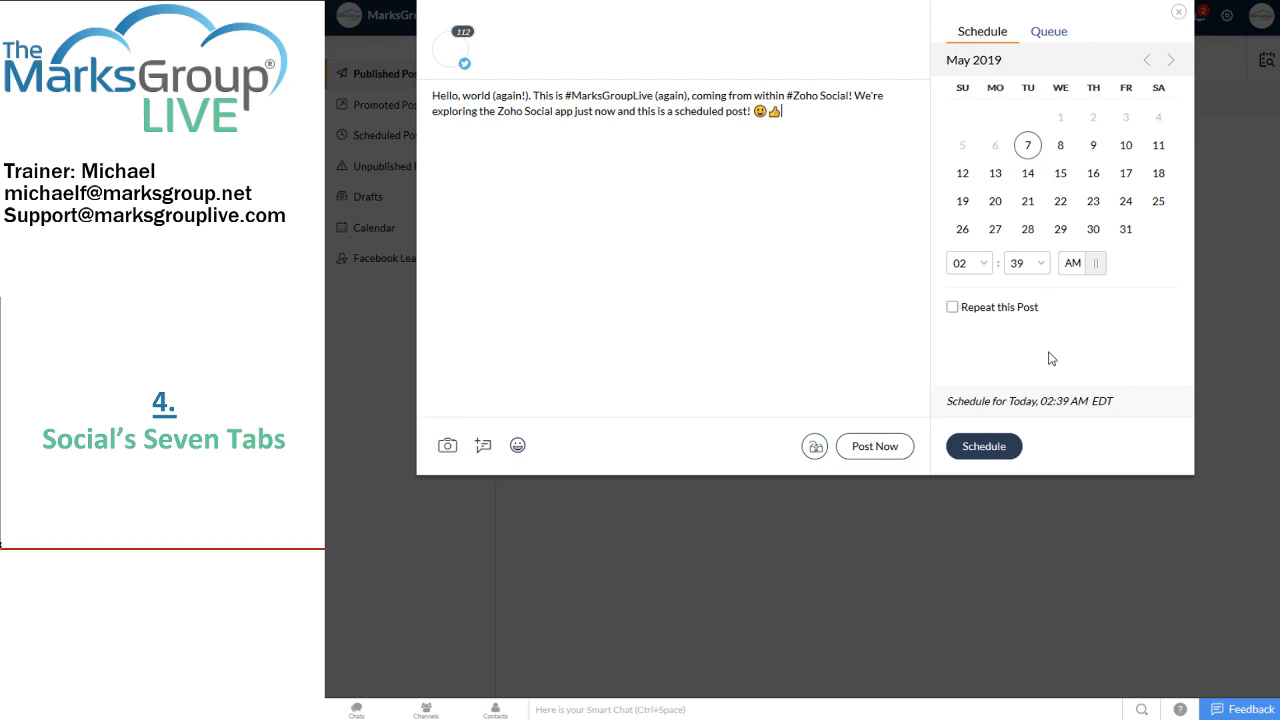
Step: Change the scheduled time to 02:28 AM today and schedule the post
{"action": "left_click", "coordinate": [1039, 268]}
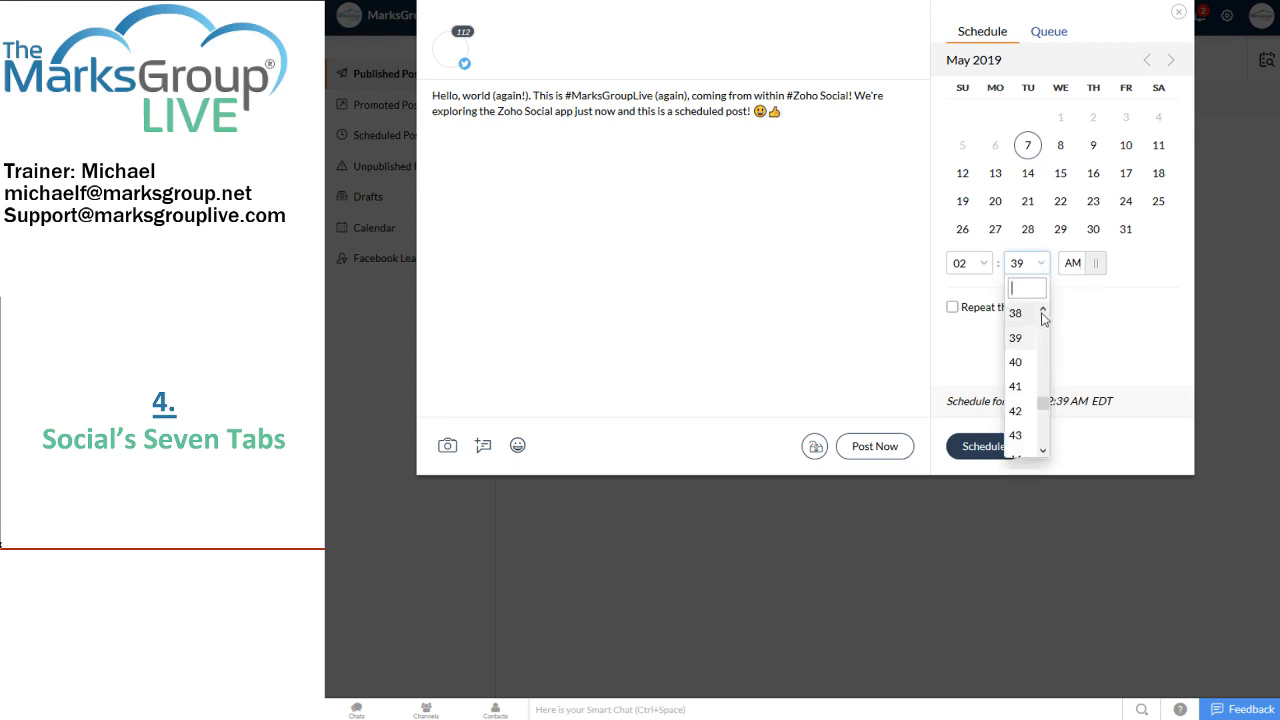
{"action": "left_click", "coordinate": [1043, 311]}
{"action": "left_click", "coordinate": [1043, 313]}
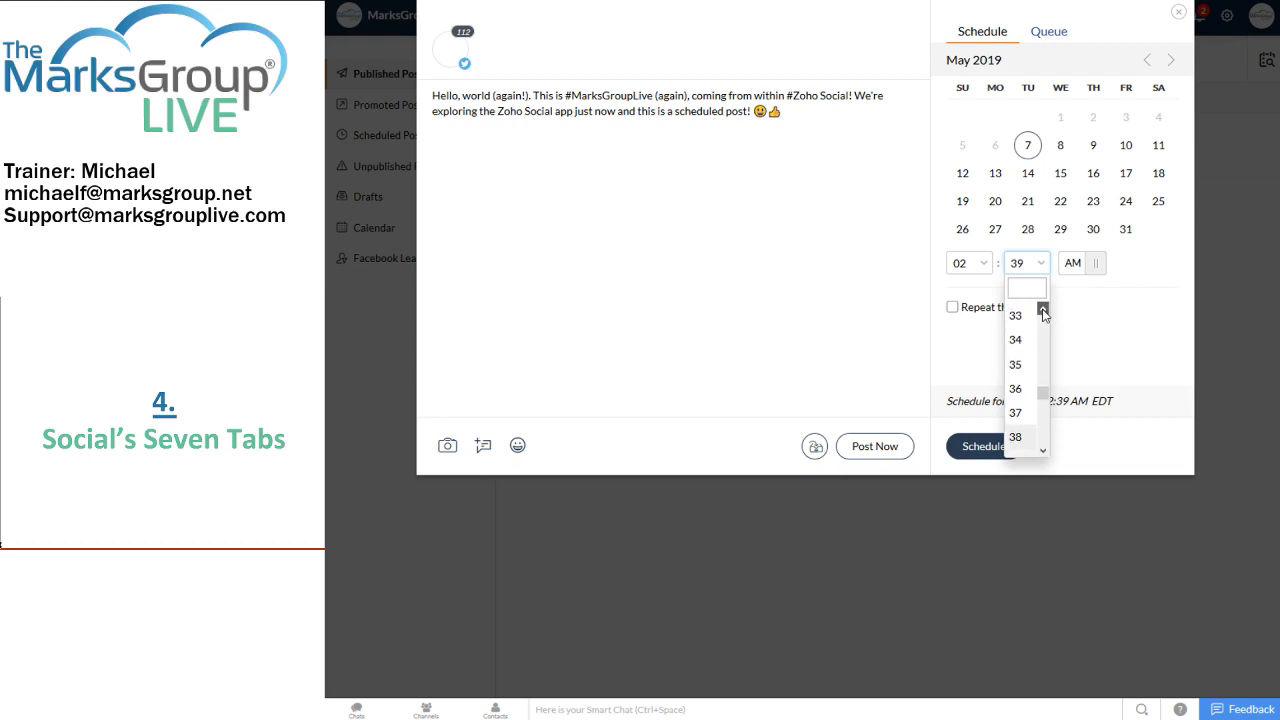
{"action": "left_click", "coordinate": [1043, 451]}
{"action": "left_click", "coordinate": [1043, 451]}
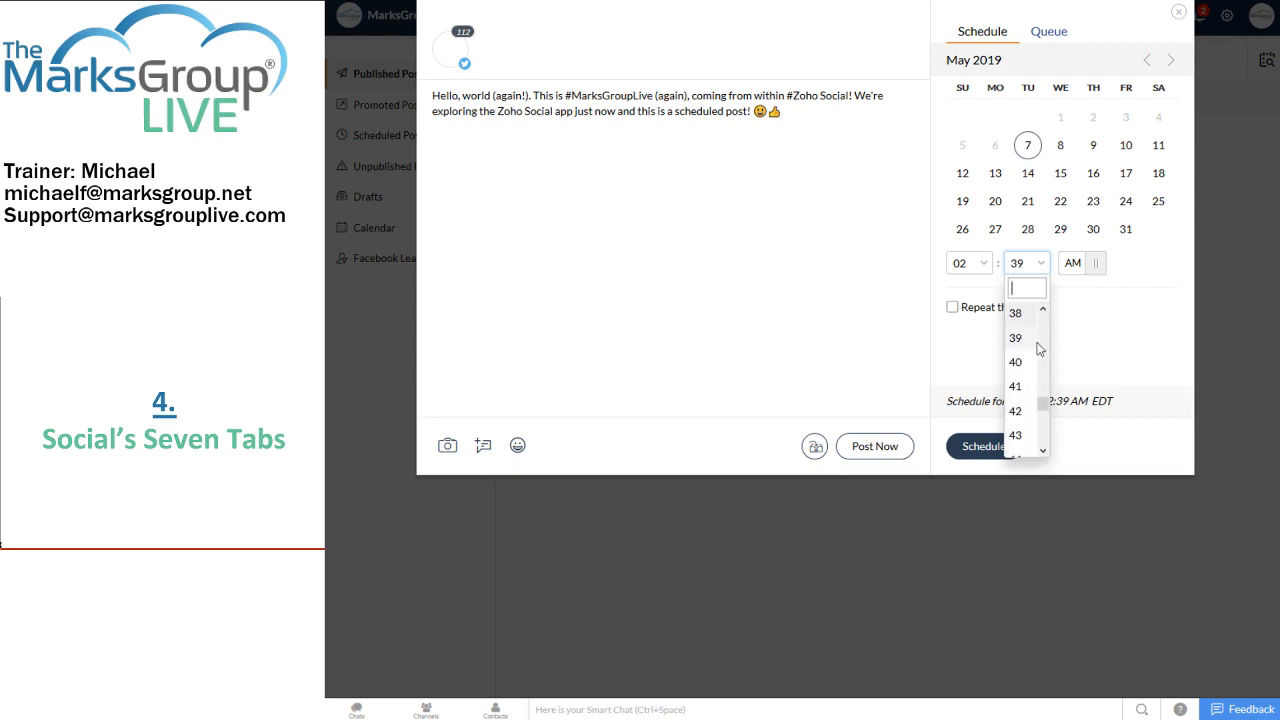
{"action": "scroll", "coordinate": [1043, 347], "scroll_direction": "up", "scroll_amount": 2}
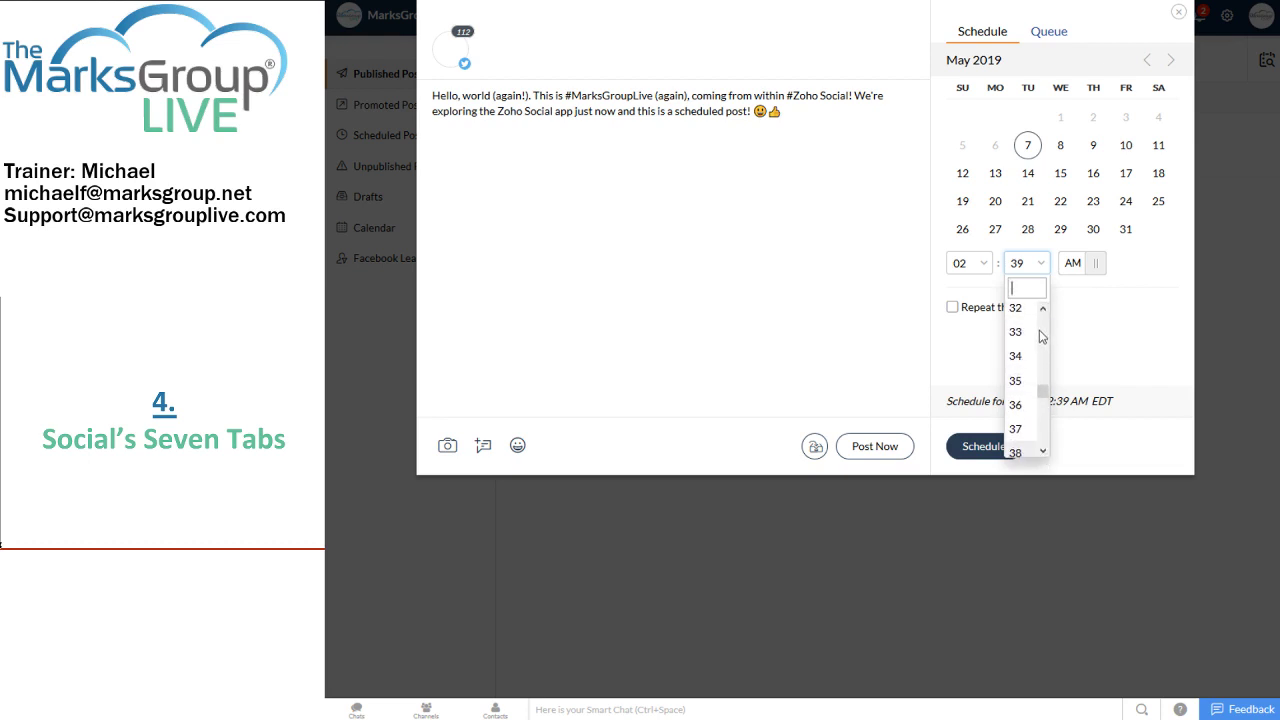
{"action": "scroll", "coordinate": [1045, 317], "scroll_direction": "up", "scroll_amount": 2}
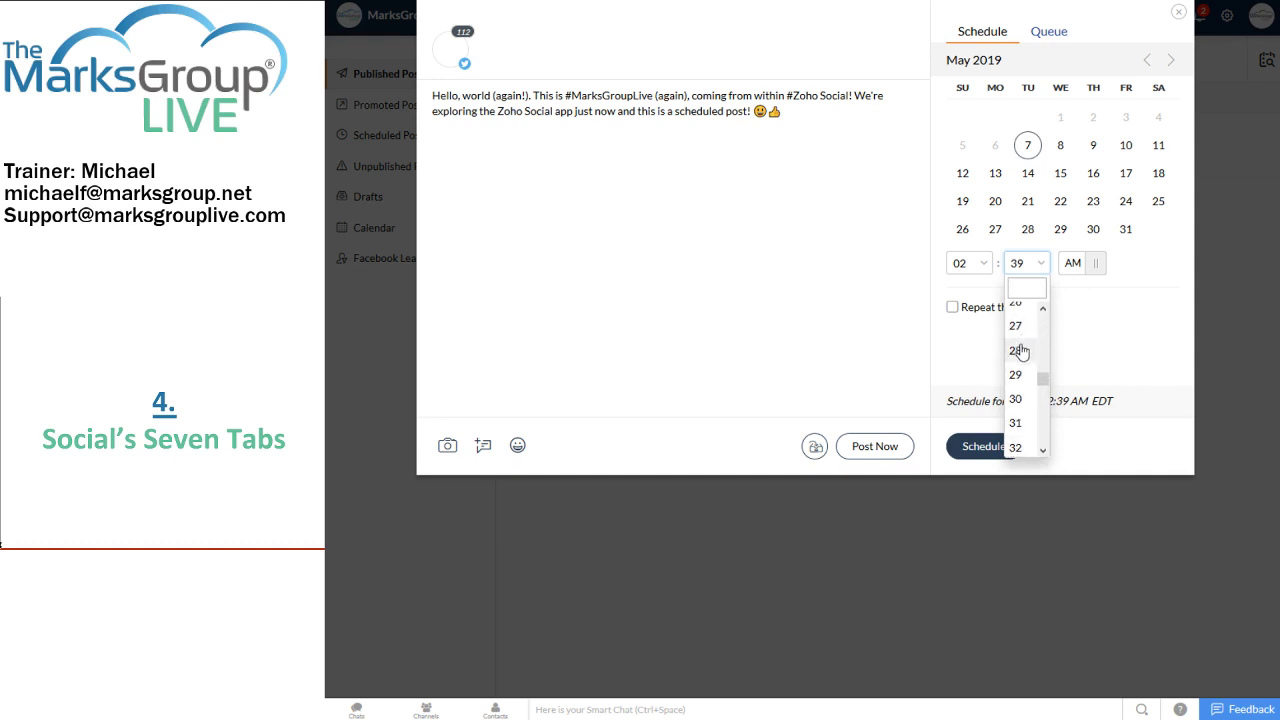
{"action": "left_click", "coordinate": [1018, 350]}
{"action": "left_click", "coordinate": [986, 446]}
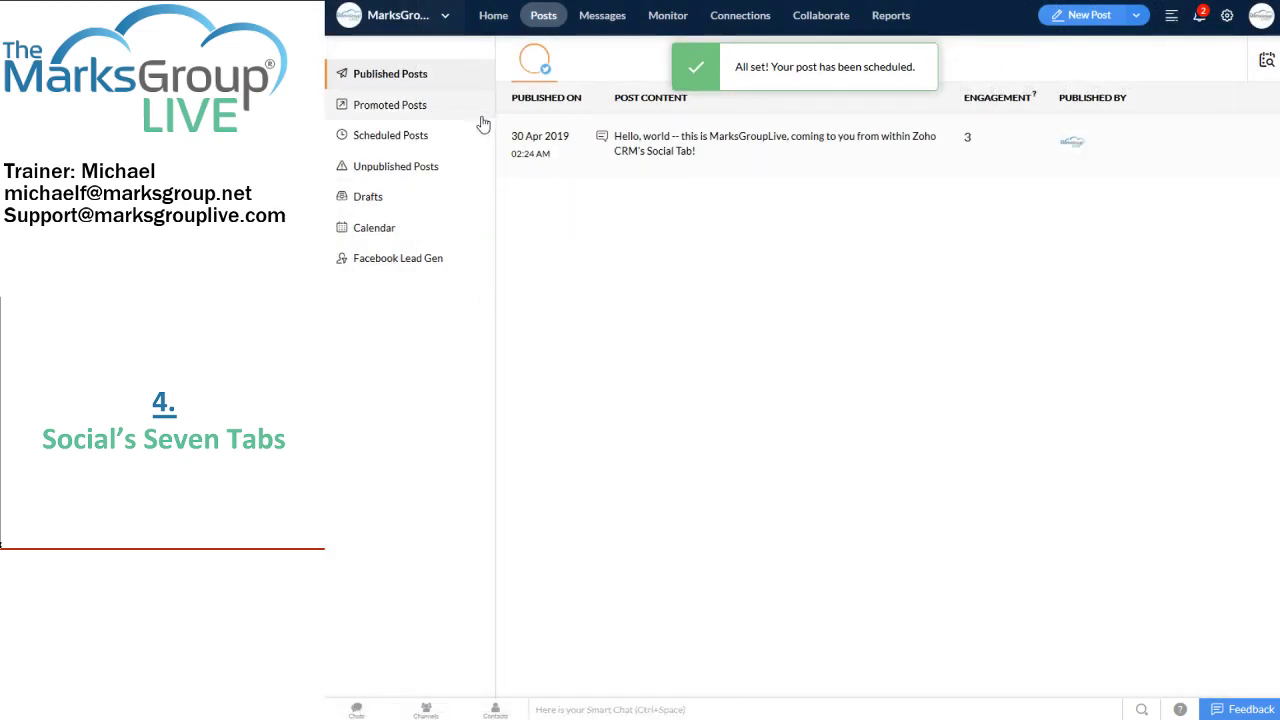
Step: Check the new entry in the scheduled posts list, and view the unpublished posts and drafts lists
{"action": "left_click", "coordinate": [397, 139]}
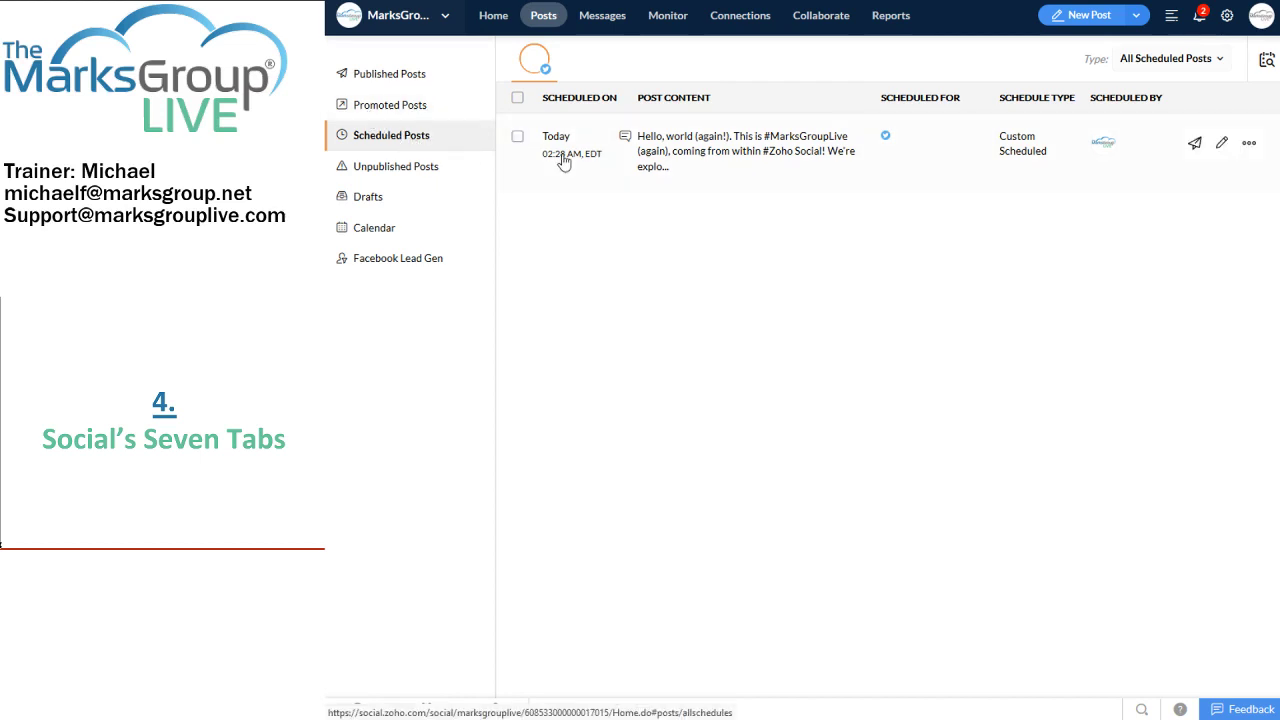
{"action": "left_click", "coordinate": [421, 170]}
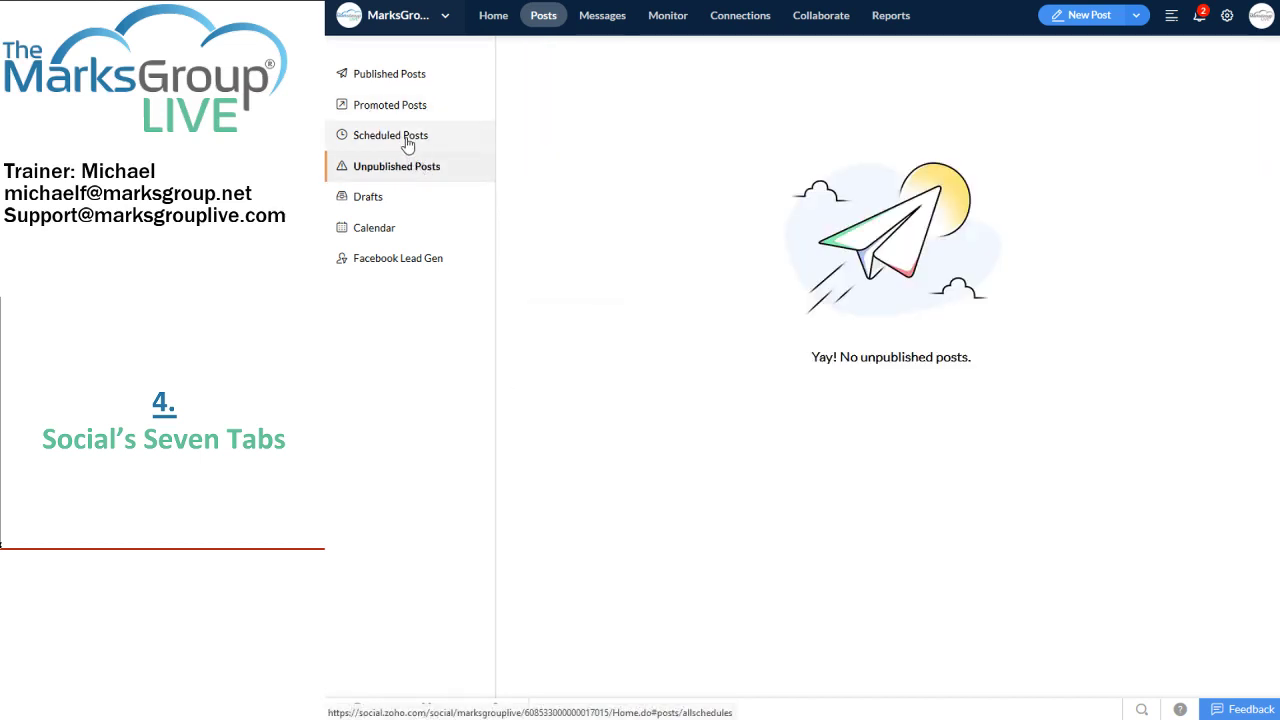
{"action": "left_click", "coordinate": [408, 140]}
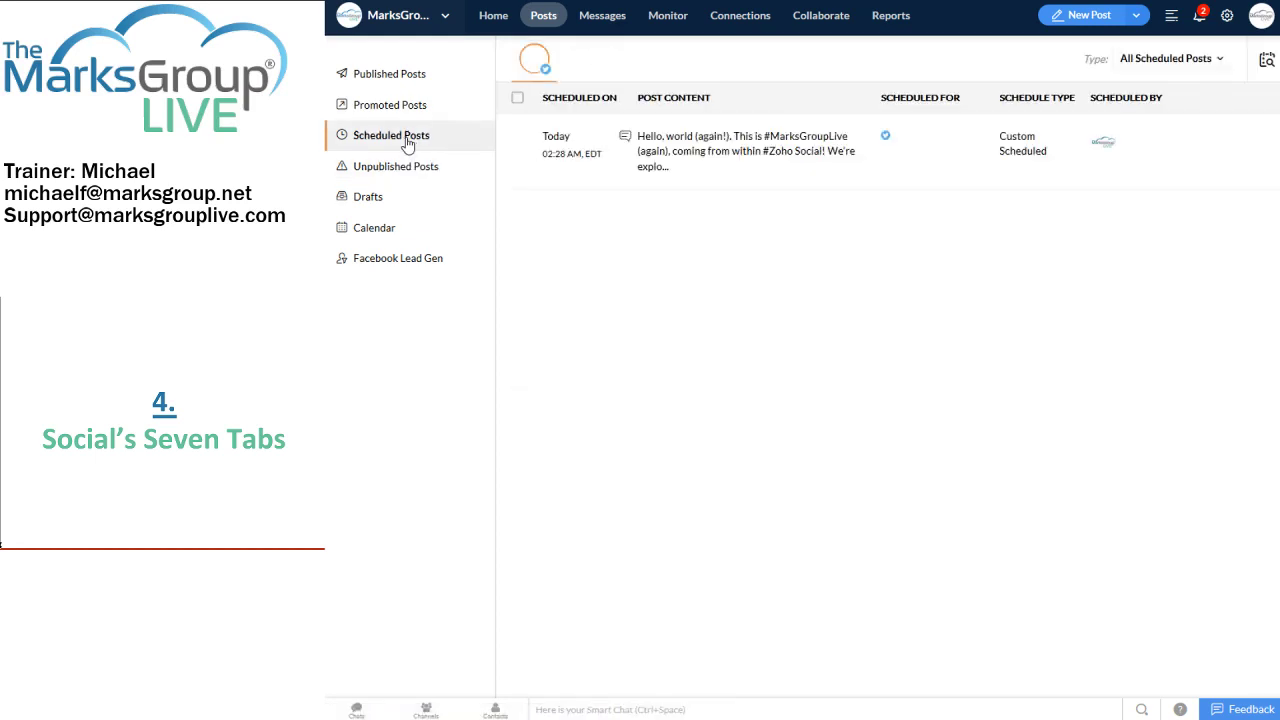
{"action": "left_click", "coordinate": [375, 200]}
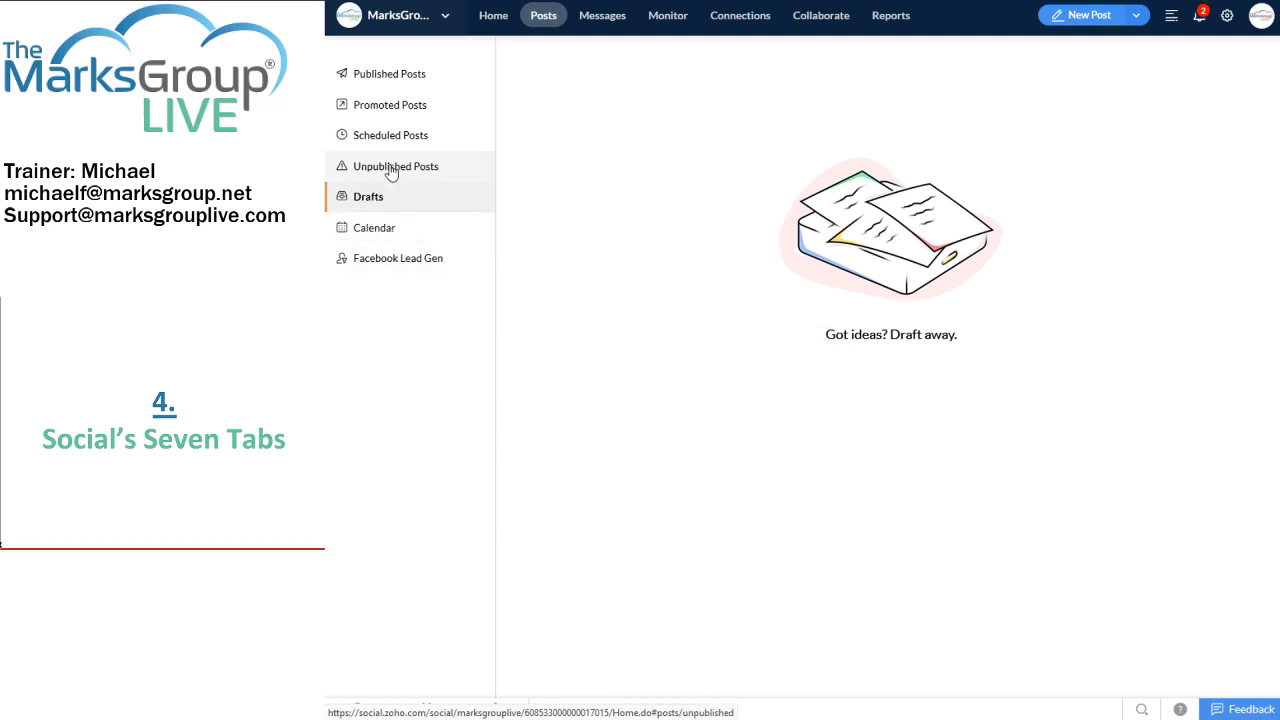
Step: Review the scheduled post's extra actions, the schedule type filter options, and the date calendar in the scheduled posts list
{"action": "left_click", "coordinate": [382, 137]}
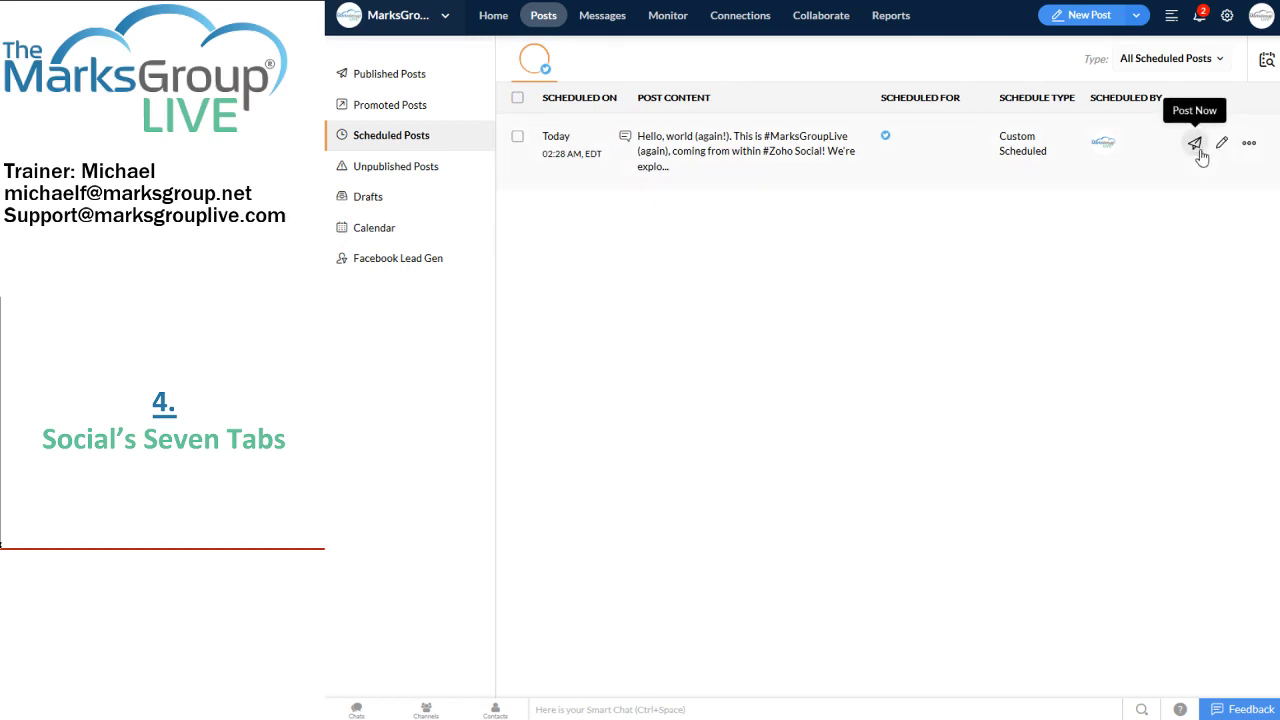
{"action": "left_click", "coordinate": [1250, 145]}
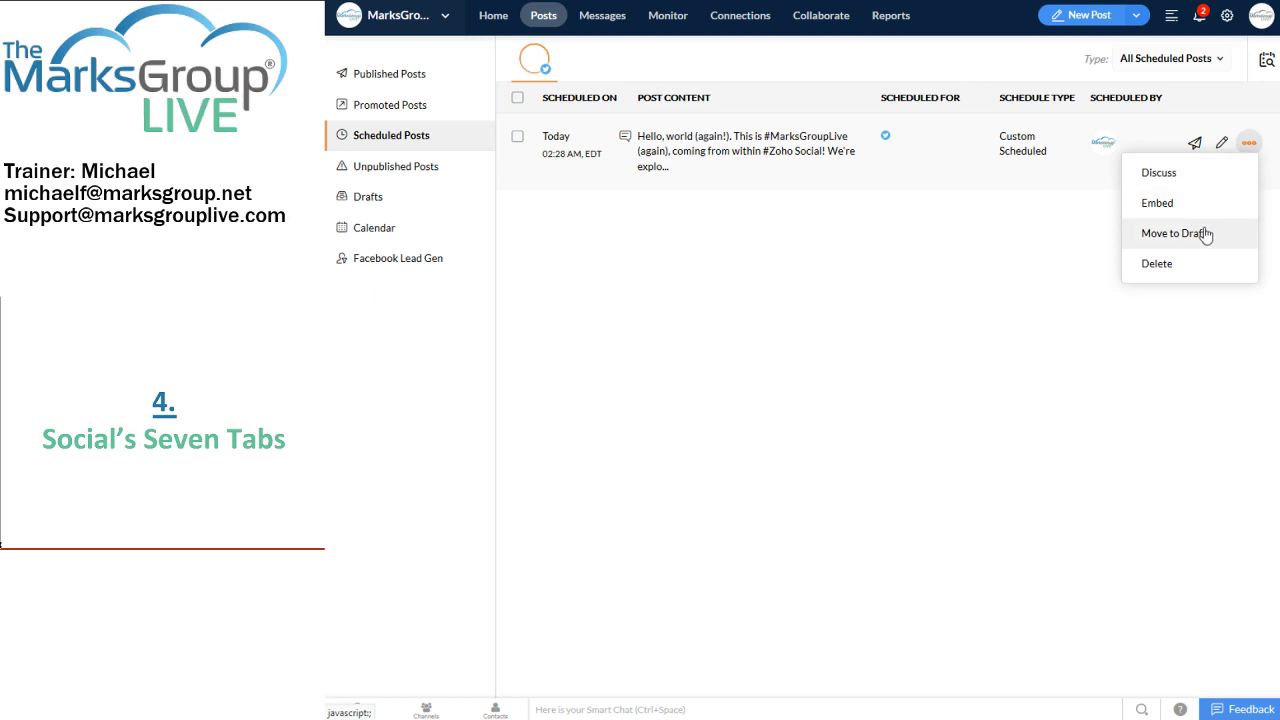
{"action": "left_click", "coordinate": [691, 237]}
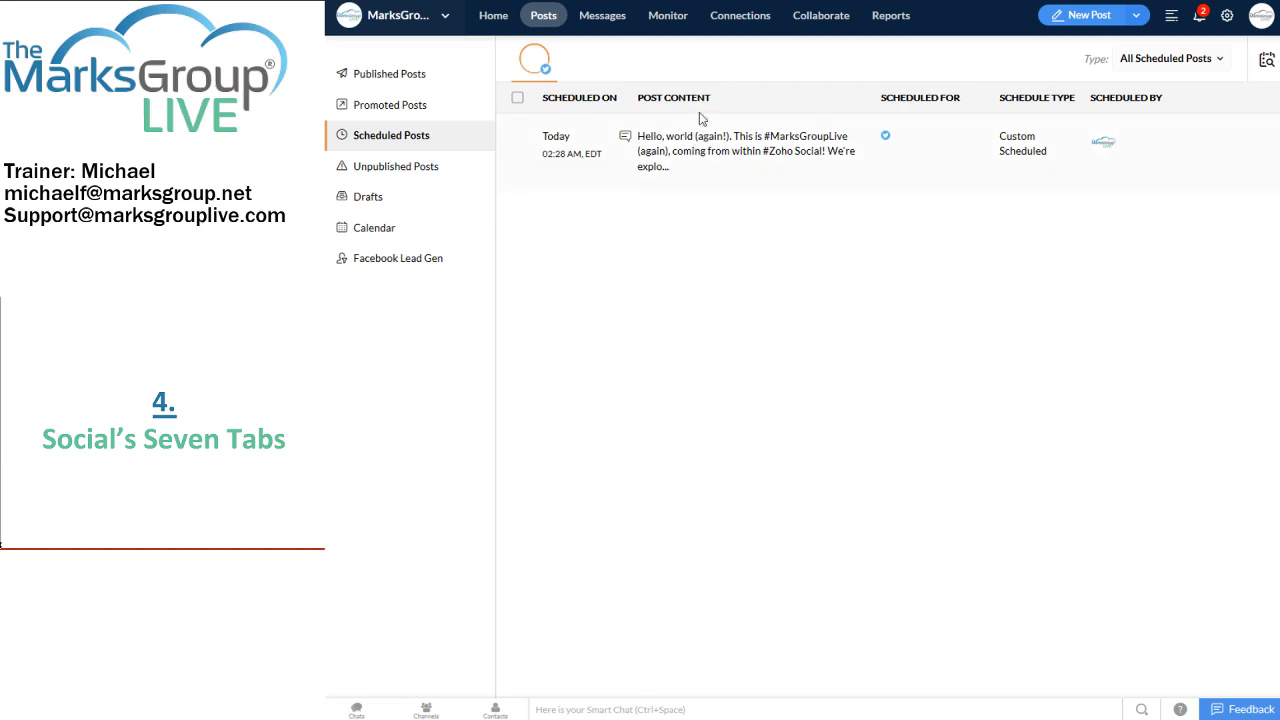
{"action": "left_click", "coordinate": [1220, 62]}
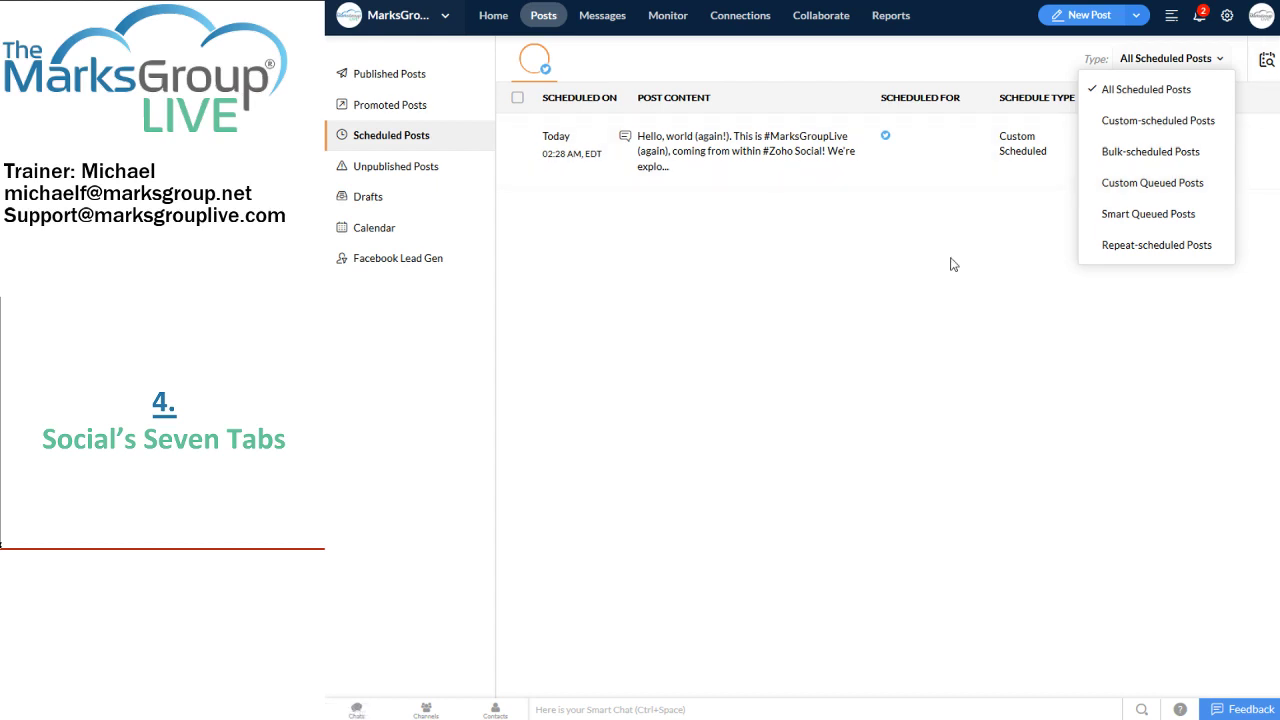
{"action": "left_click", "coordinate": [1025, 137]}
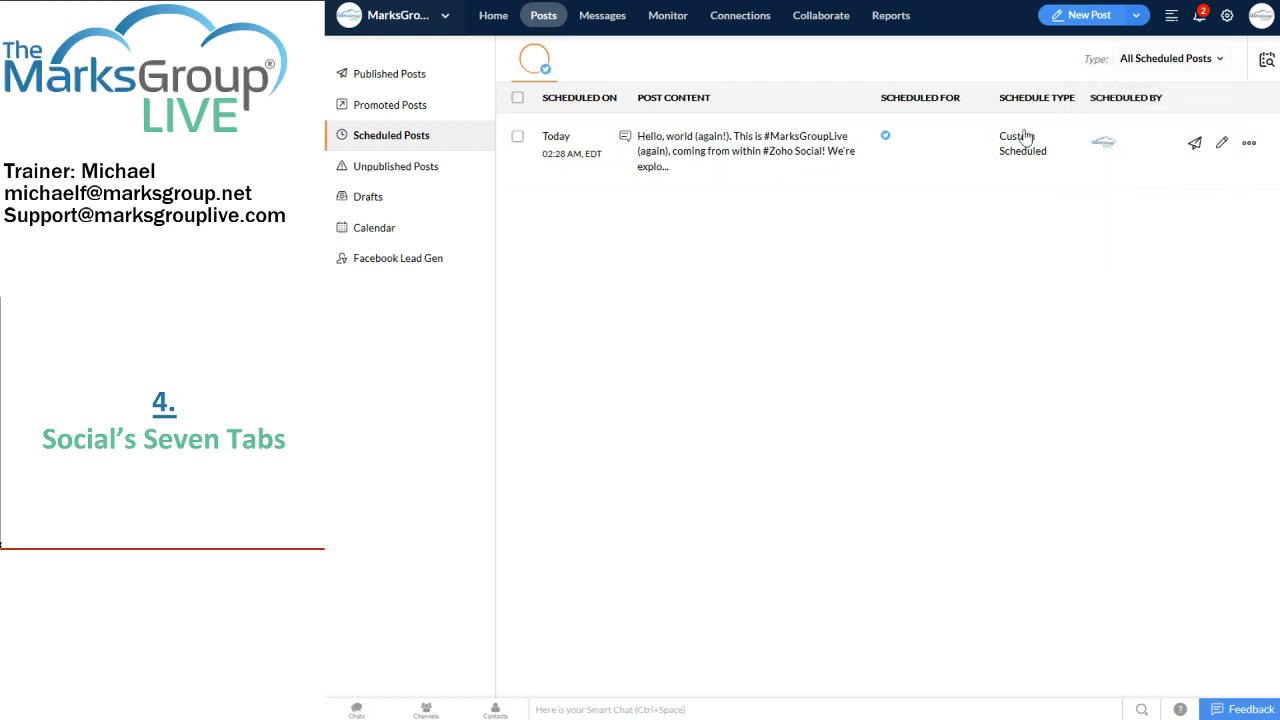
{"action": "left_click", "coordinate": [1265, 62]}
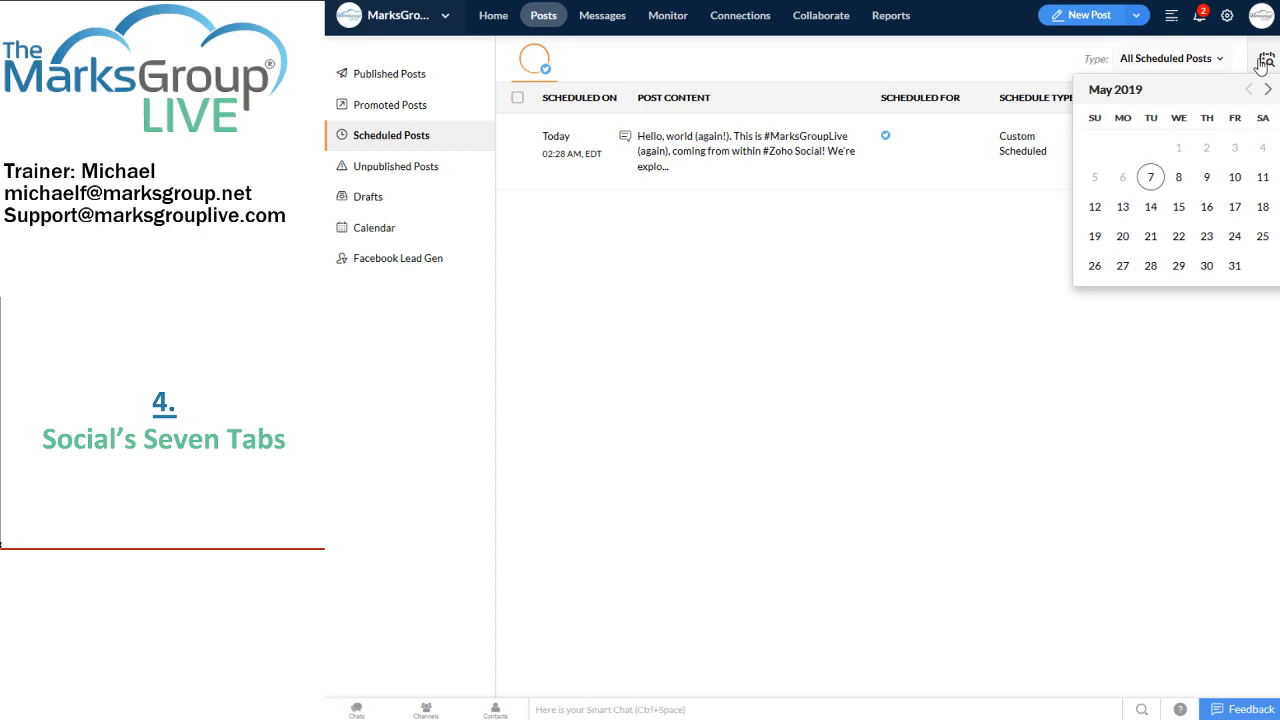
{"action": "left_click", "coordinate": [855, 277]}
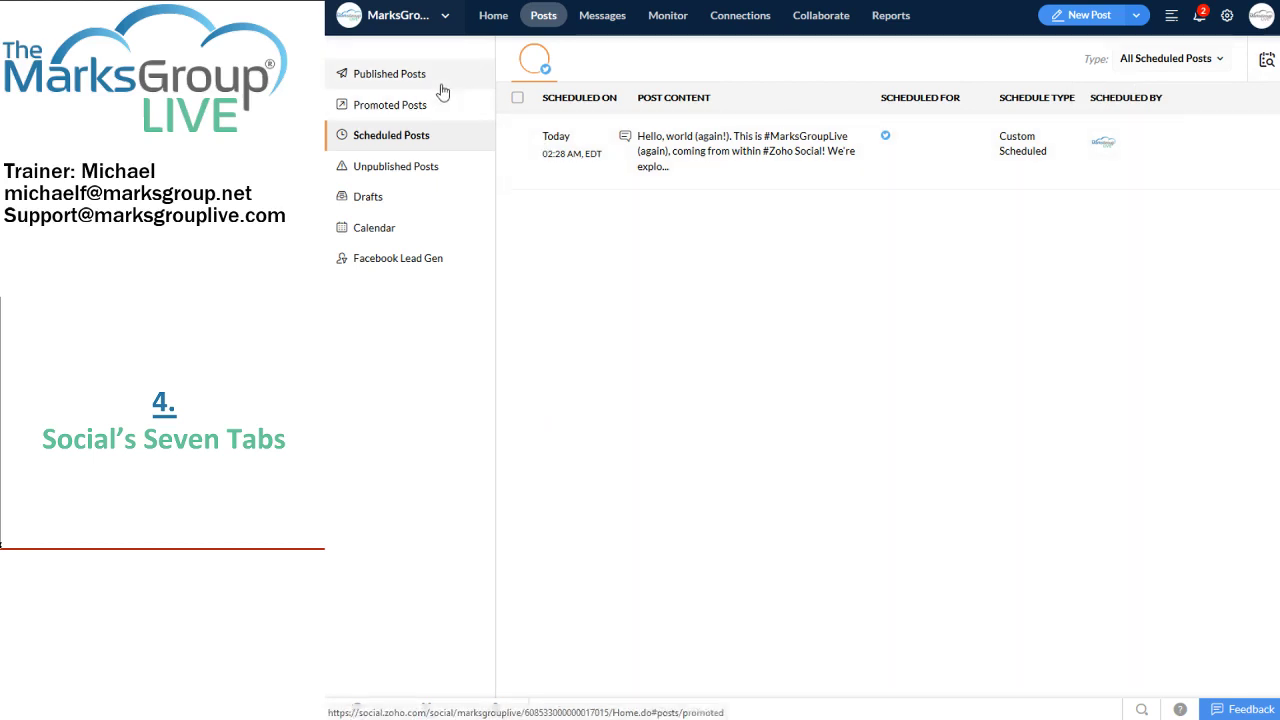
Step: View the Messages section and its CRM status filter options
{"action": "left_click", "coordinate": [603, 17]}
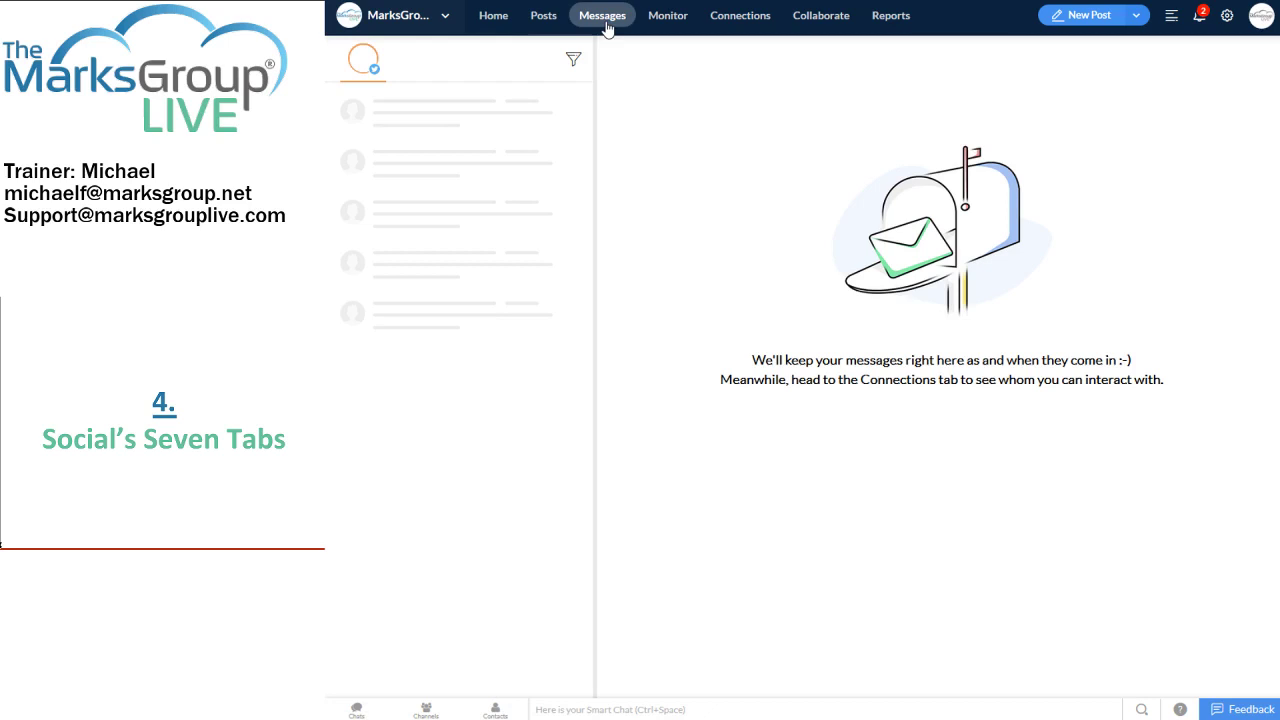
{"action": "left_click", "coordinate": [573, 62]}
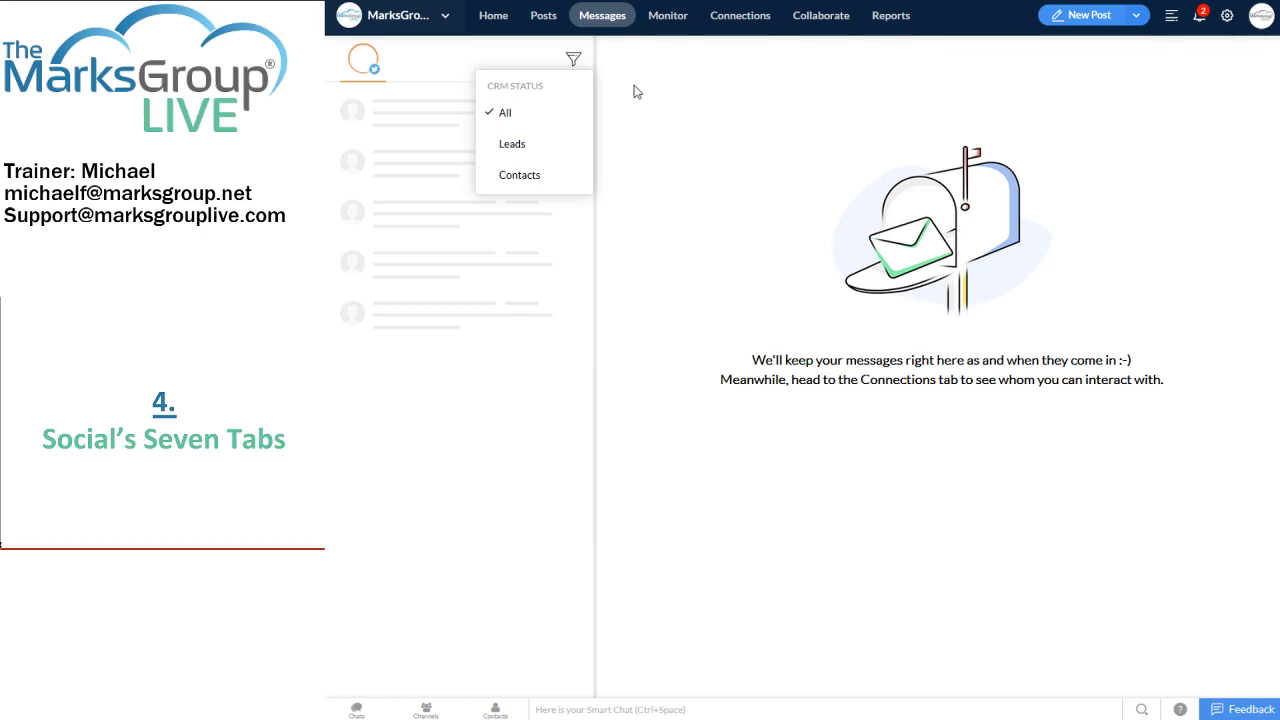
Step: Like Zoho CRM's mention in Monitor and reply "Thanks! Today's class is on the Zoho Social app. Loving the power of this tool!"
{"action": "left_click", "coordinate": [668, 16]}
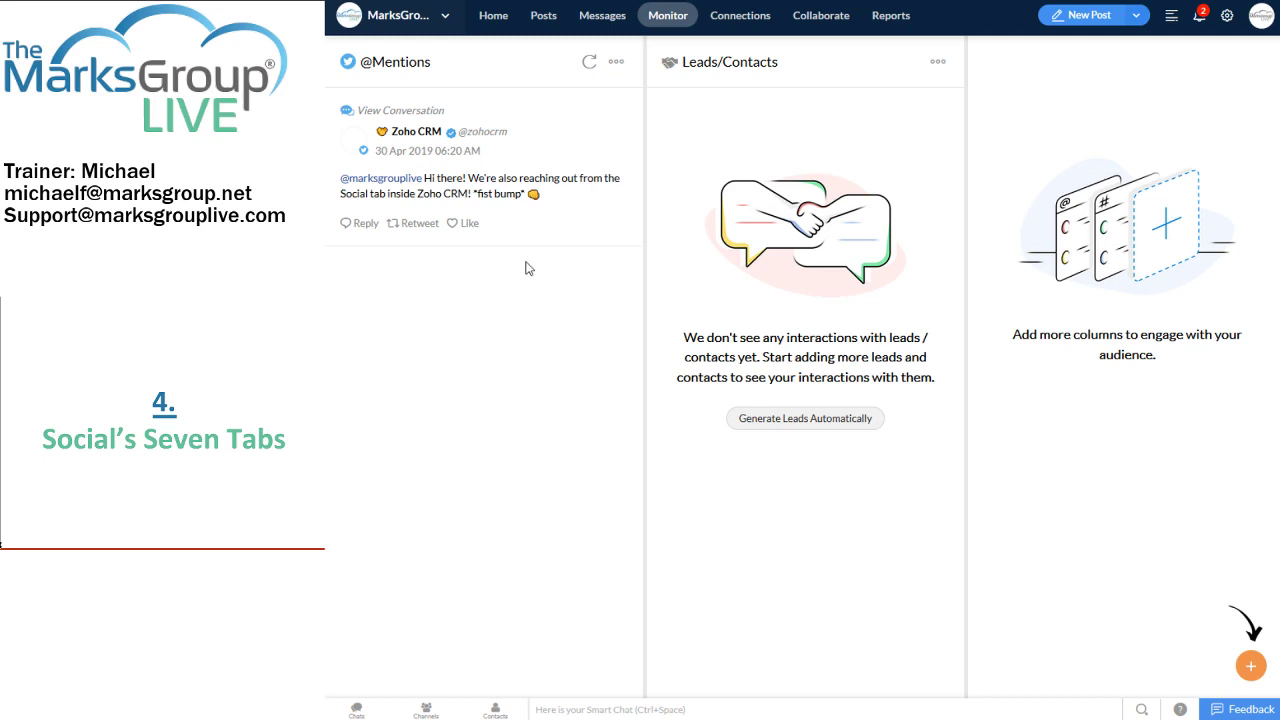
{"action": "left_click", "coordinate": [463, 225]}
{"action": "left_click", "coordinate": [361, 228]}
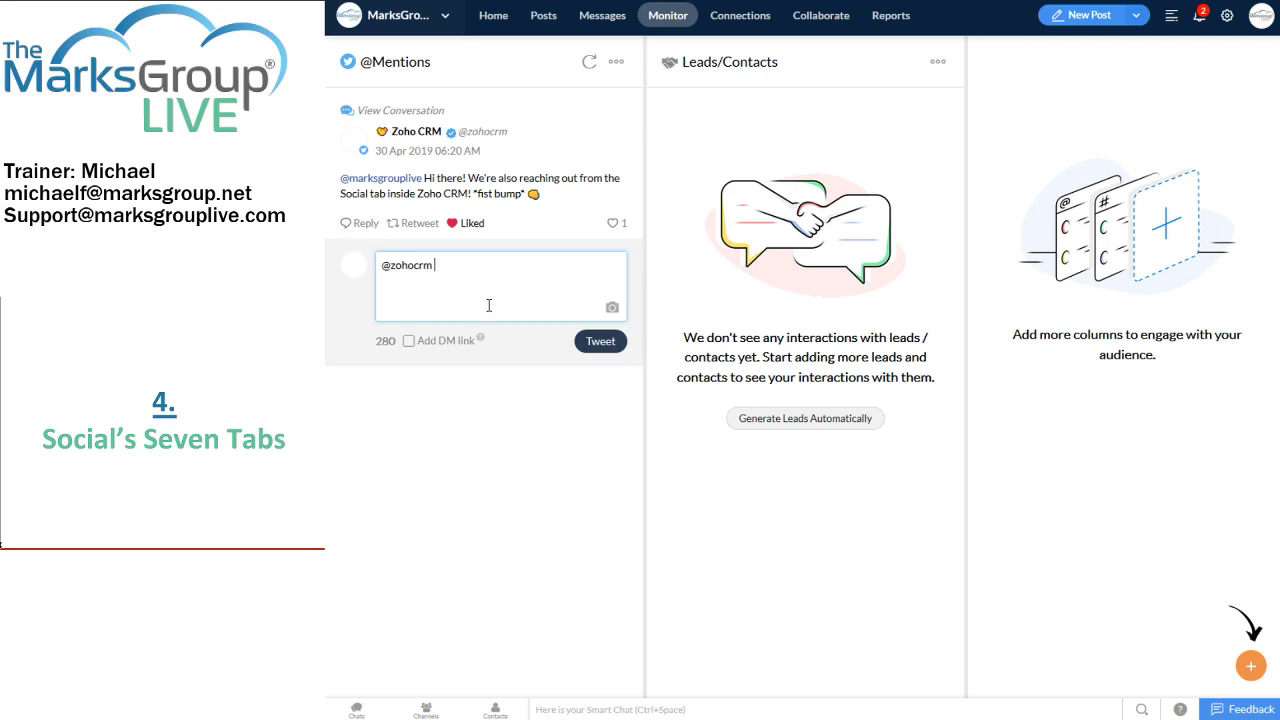
{"action": "type", "text": "Thanks! Today's class is on the "}
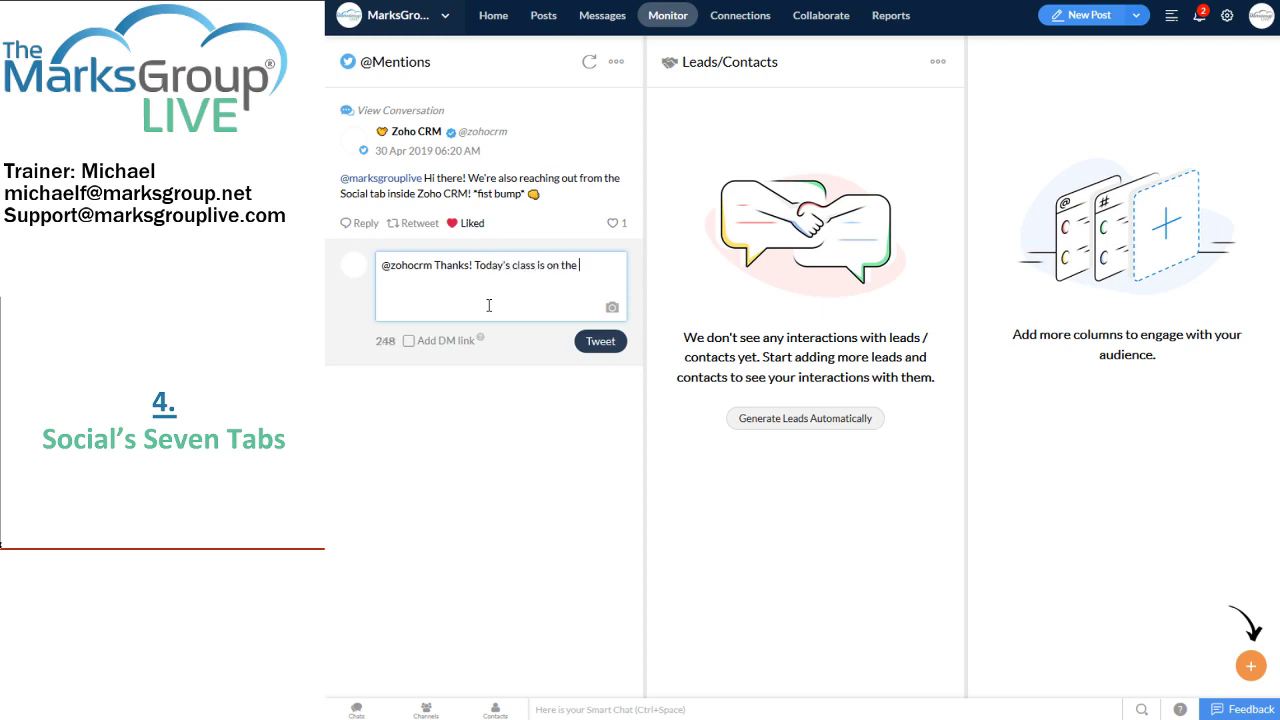
{"action": "type", "text": "Zoho Social app. Loving the power of this tool!"}
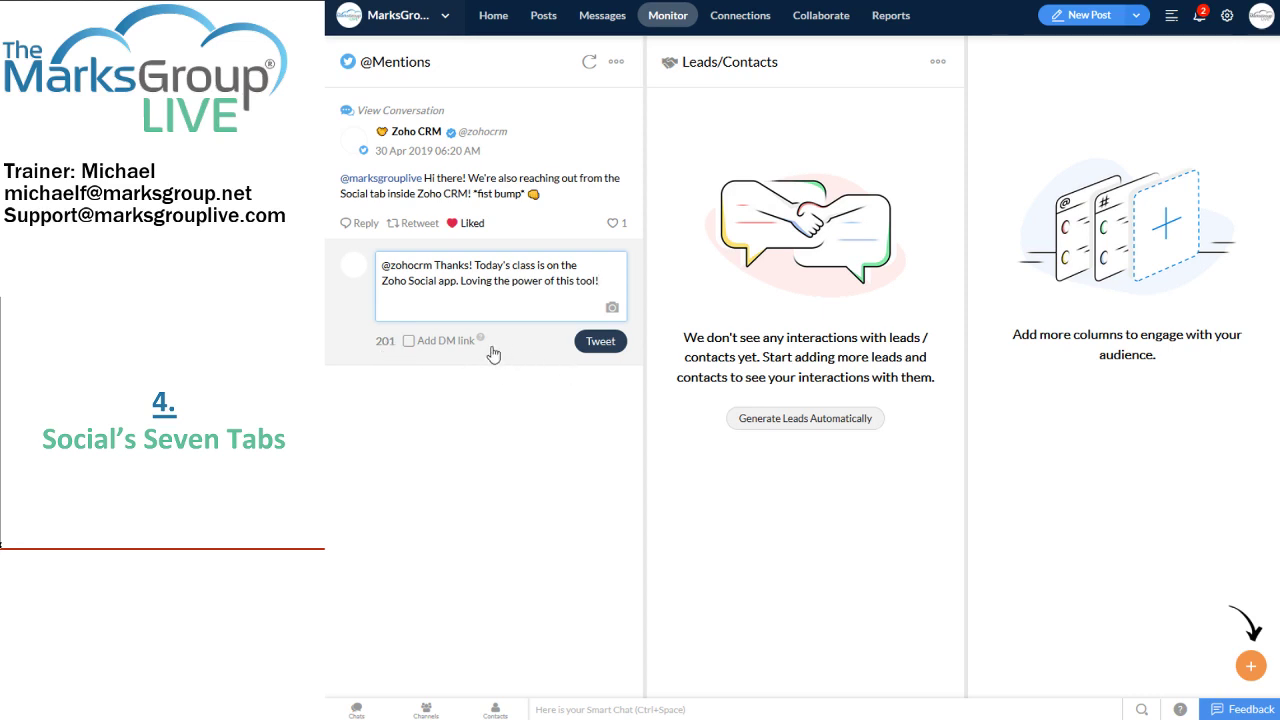
{"action": "mouse_move", "coordinate": [480, 342]}
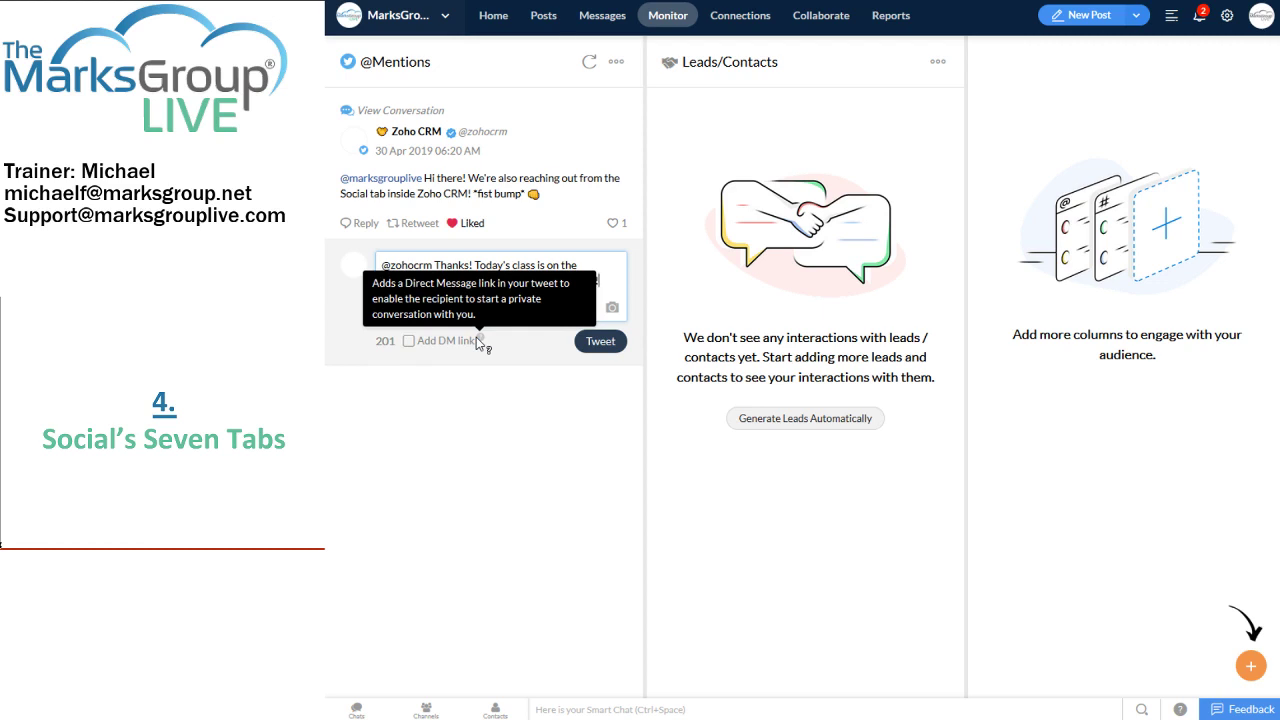
{"action": "left_click", "coordinate": [600, 341]}
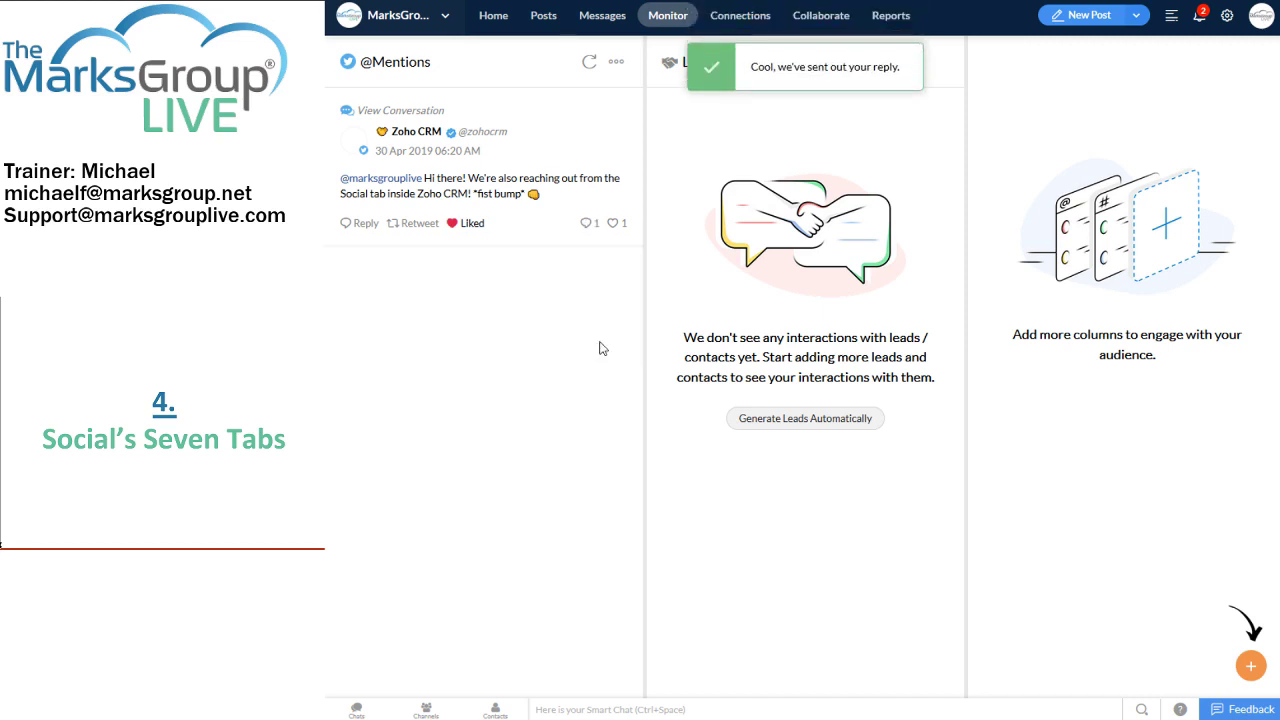
Step: View the mention's conversation, and look for the reply in Messages and in the published and scheduled posts lists
{"action": "left_click", "coordinate": [389, 112]}
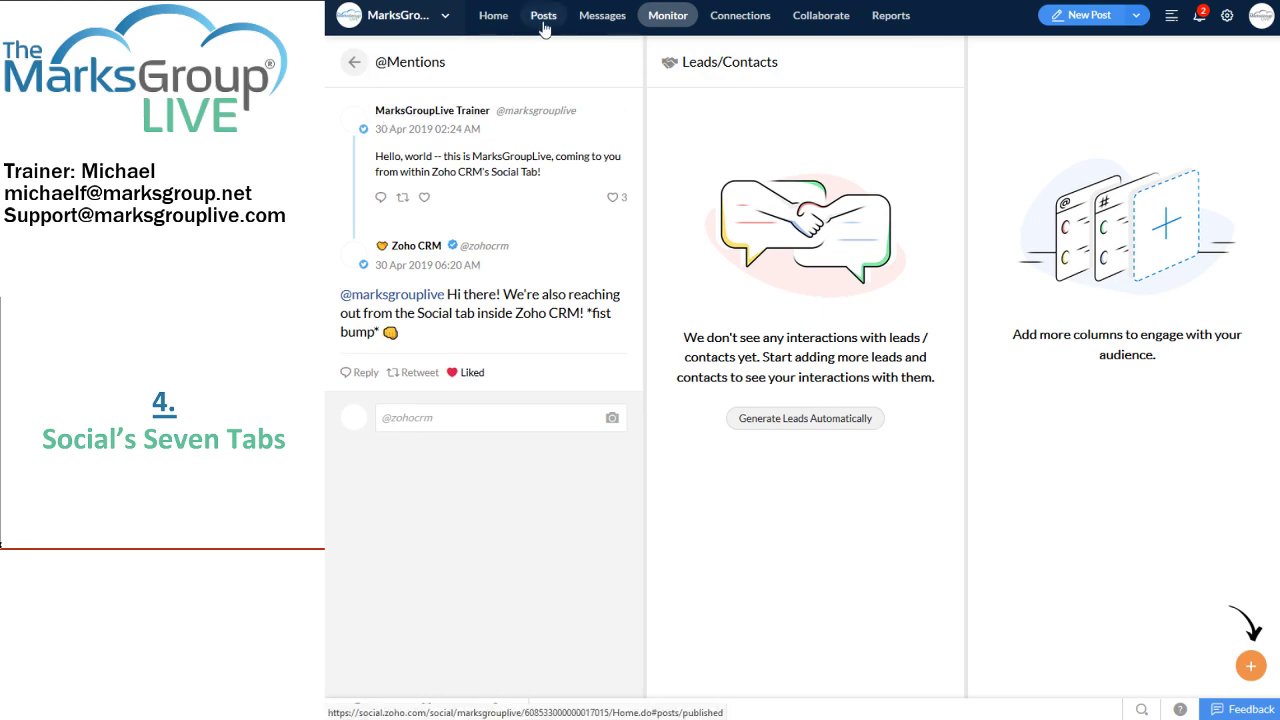
{"action": "left_click", "coordinate": [585, 22]}
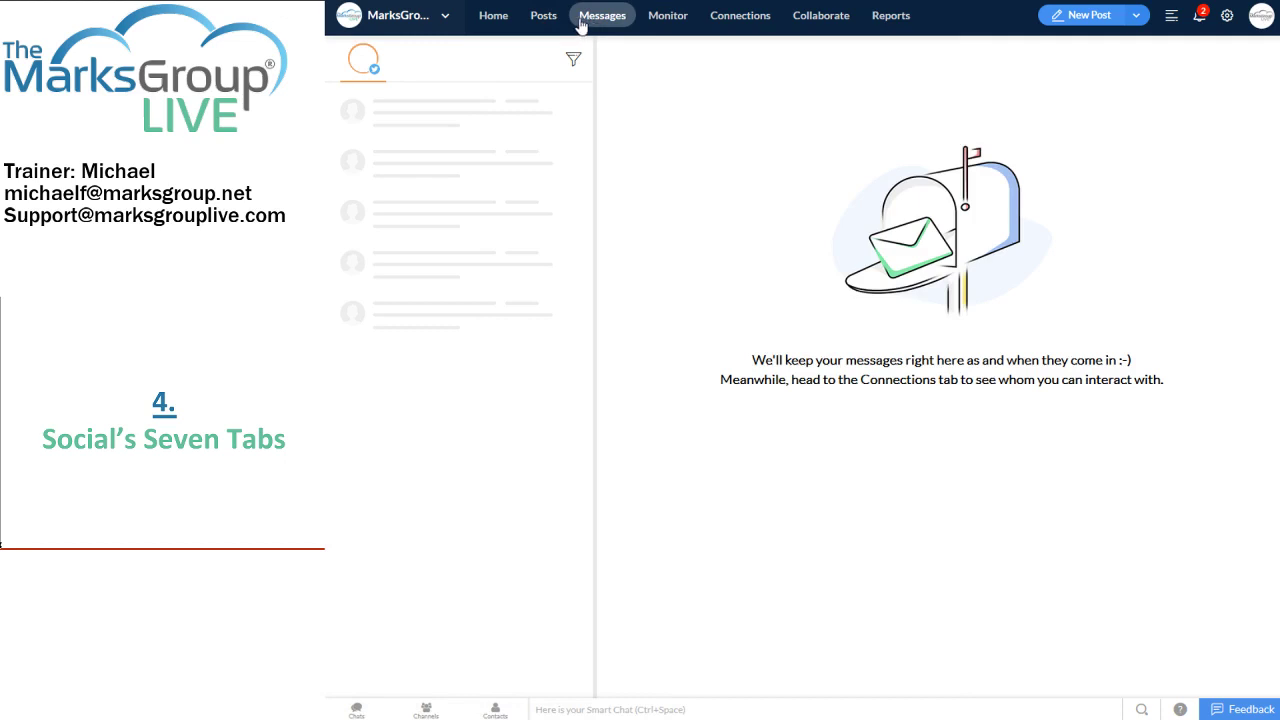
{"action": "left_click", "coordinate": [535, 22]}
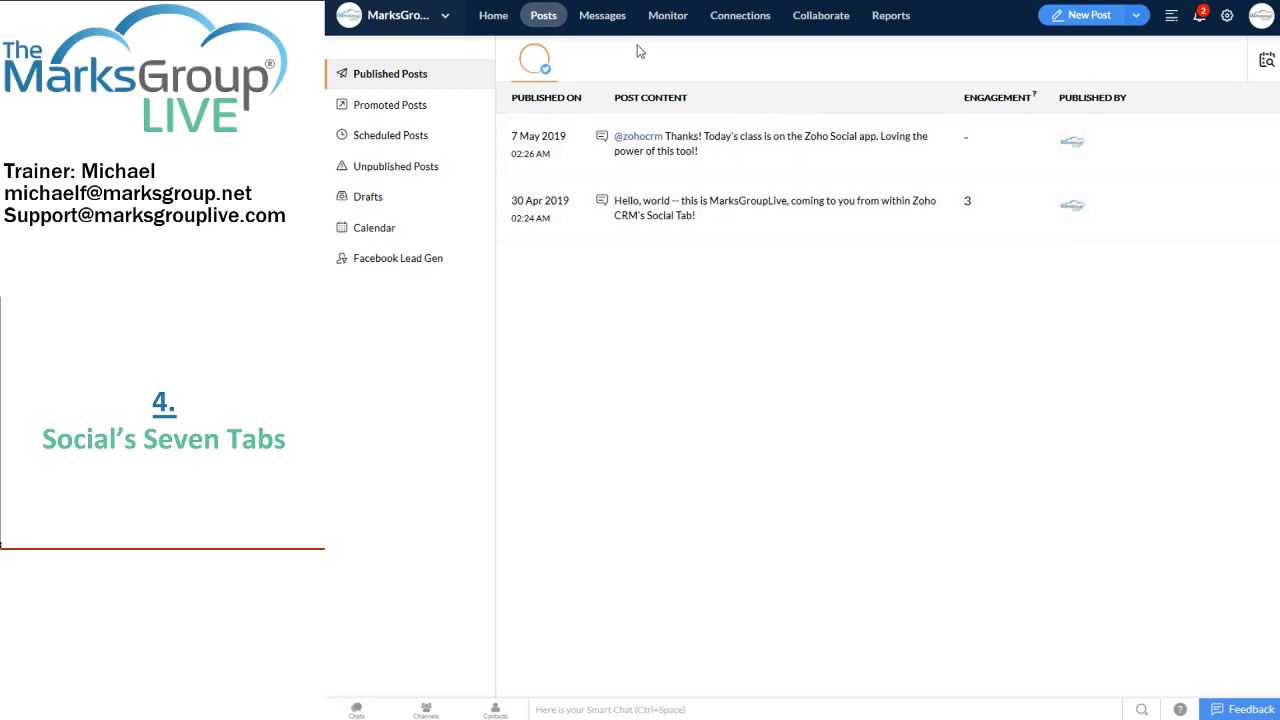
{"action": "left_click", "coordinate": [400, 136]}
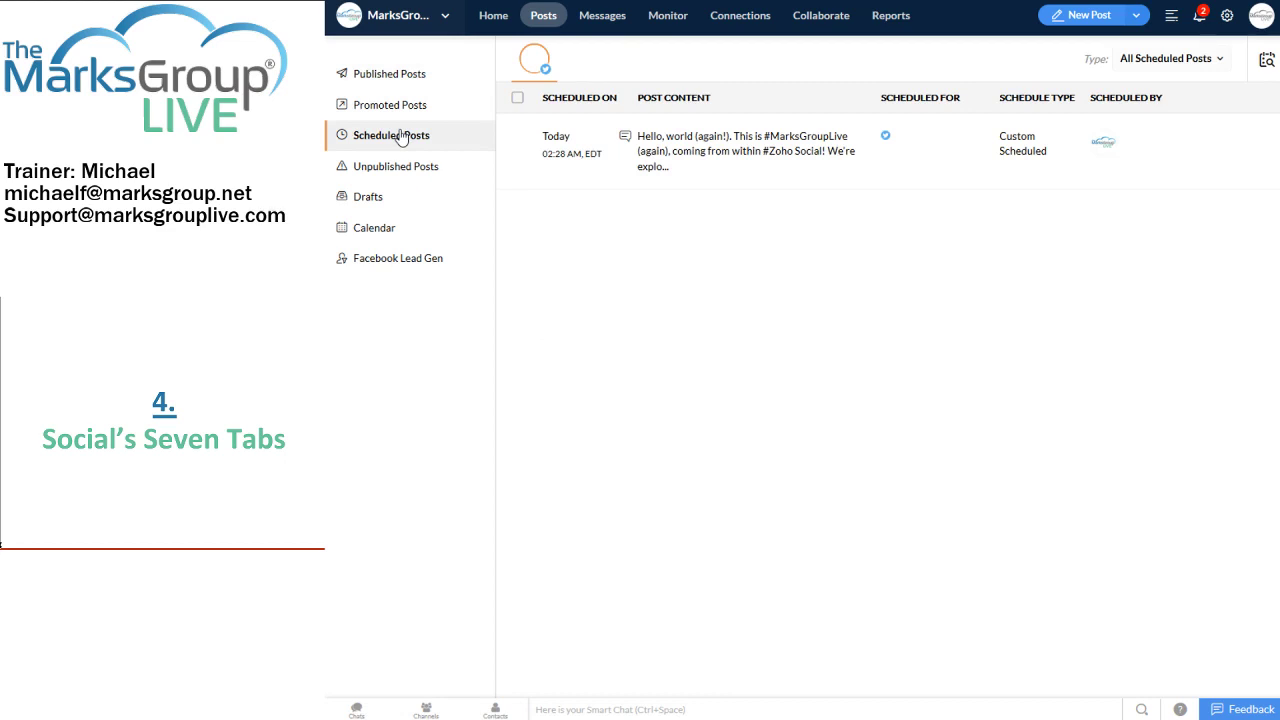
{"action": "left_click", "coordinate": [670, 18]}
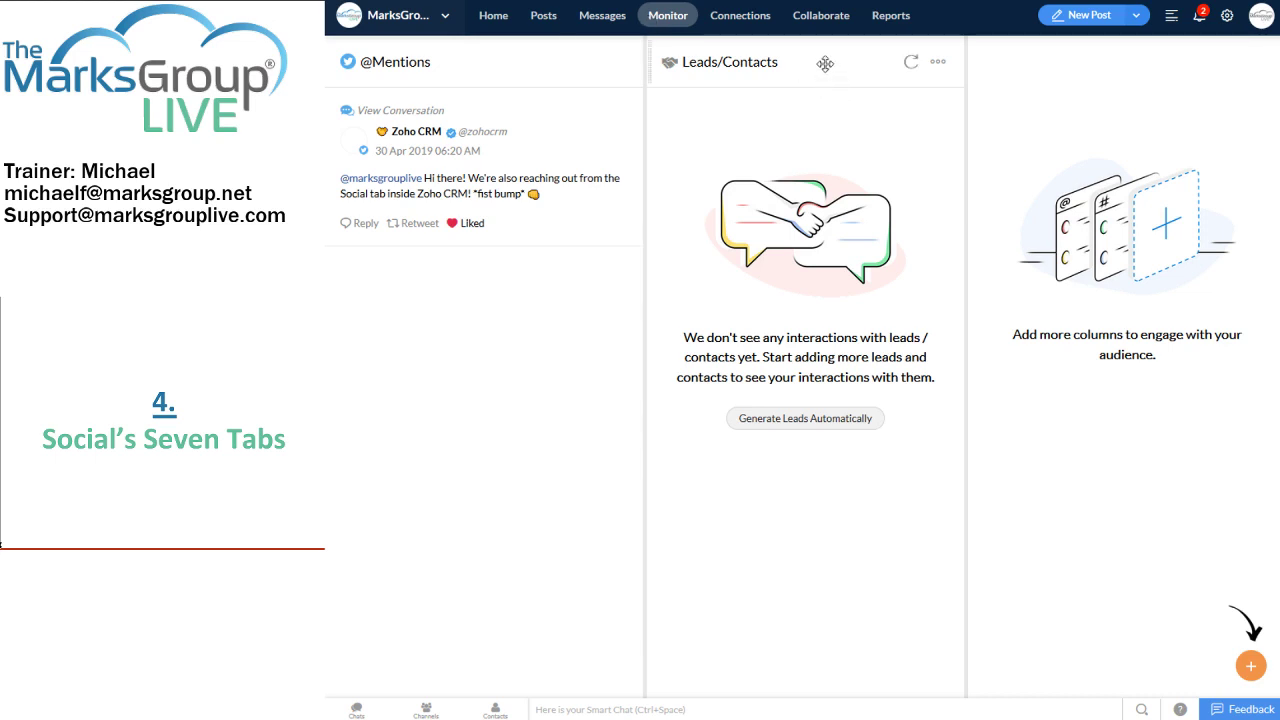
{"action": "left_click_drag", "start_coordinate": [540, 60], "coordinate": [766, 103]}
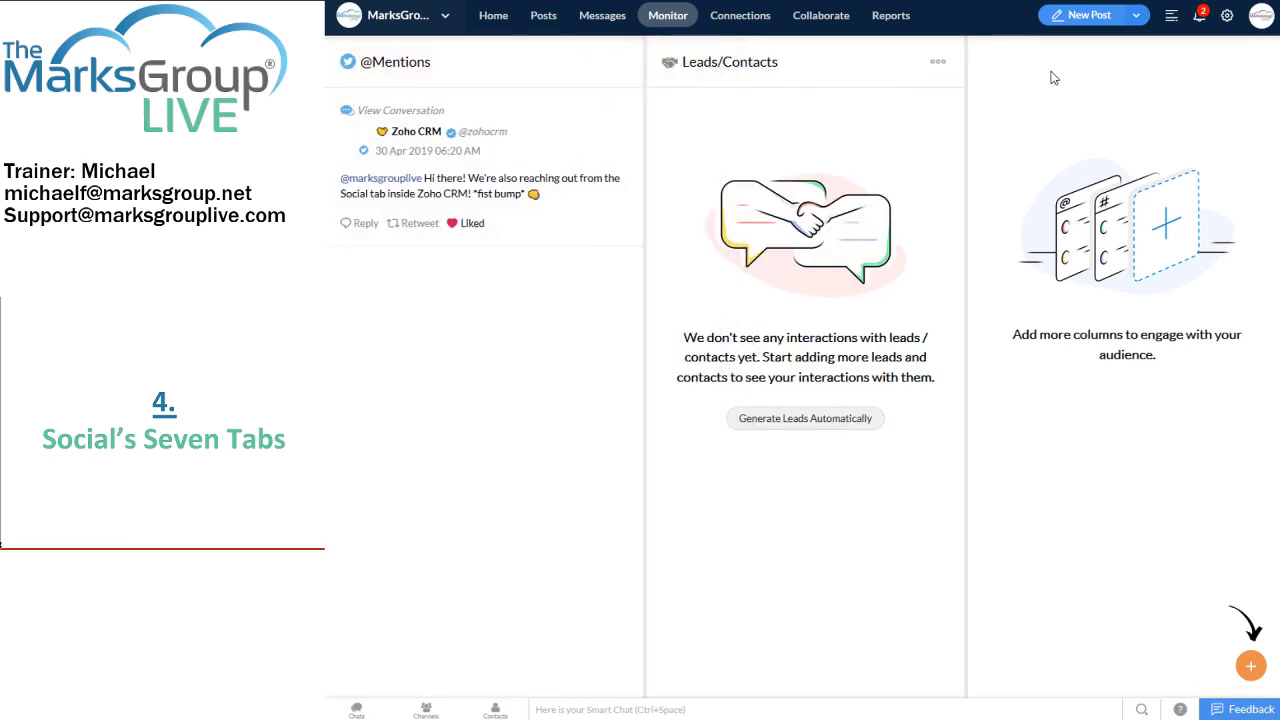
{"action": "left_click", "coordinate": [937, 66]}
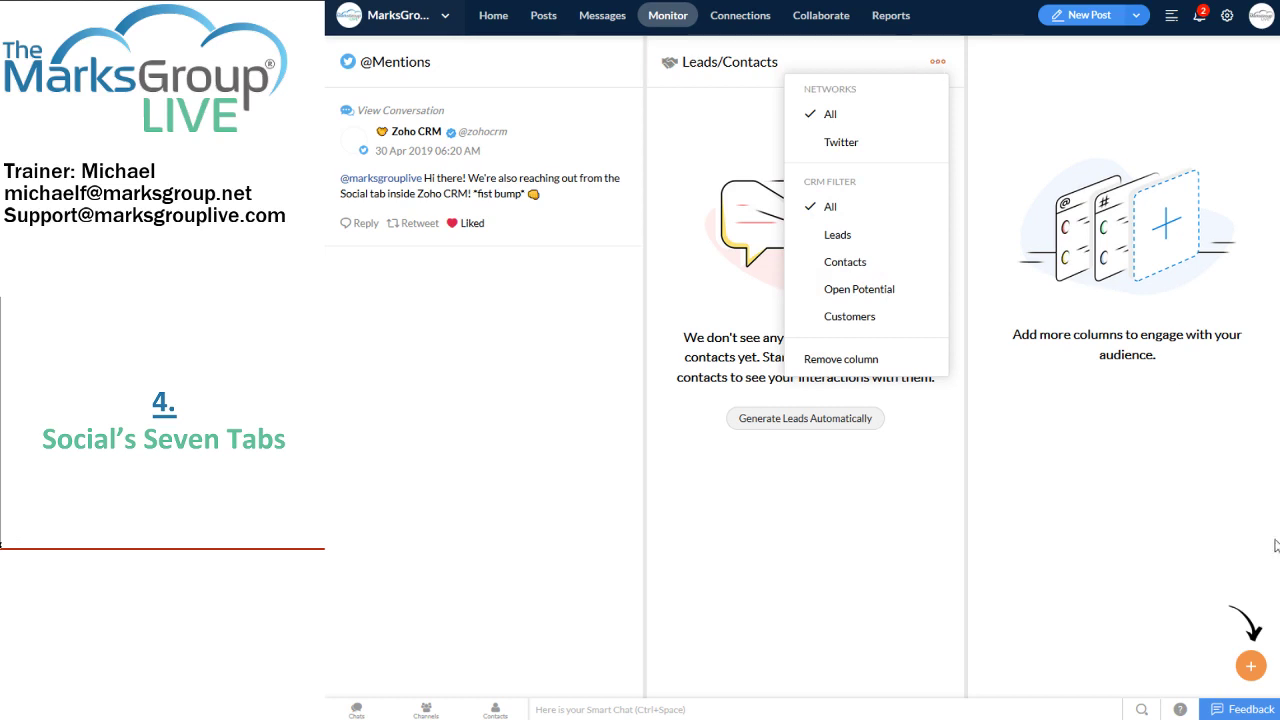
Step: Review the column types that can be added to Monitor, including Keyword Search and User Search, without adding a column
{"action": "left_click", "coordinate": [1251, 666]}
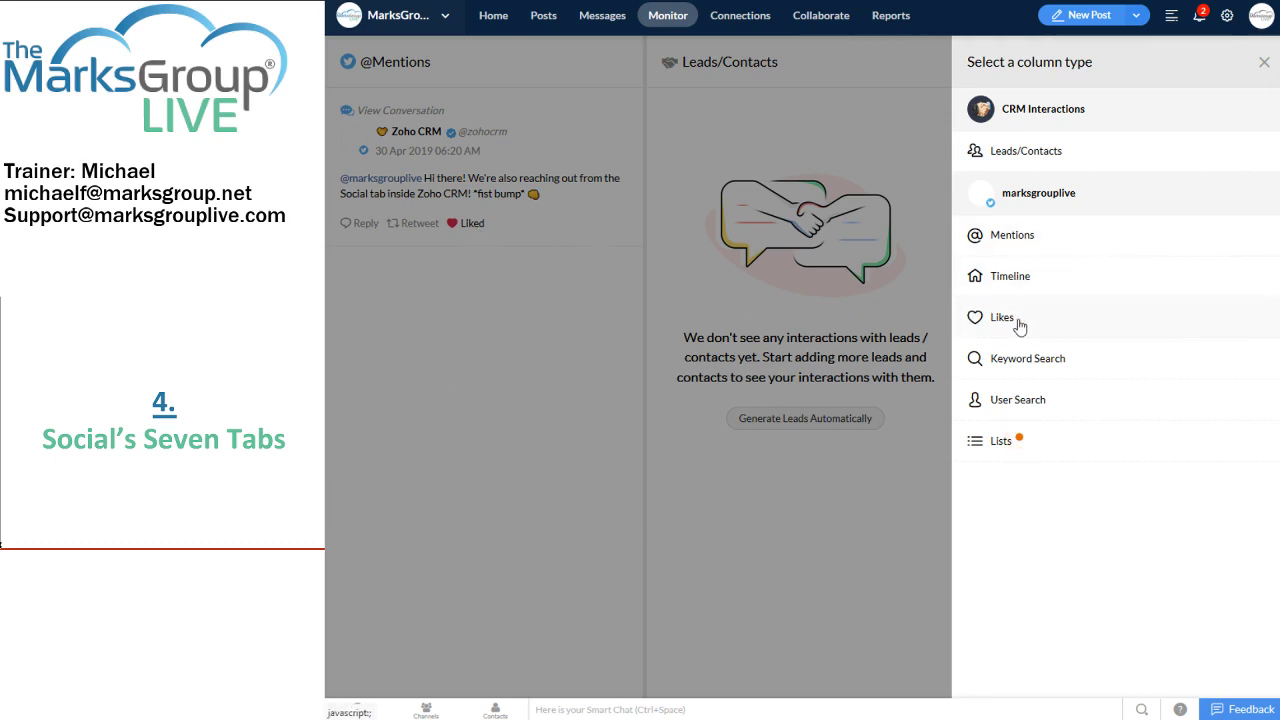
{"action": "left_click", "coordinate": [1073, 368]}
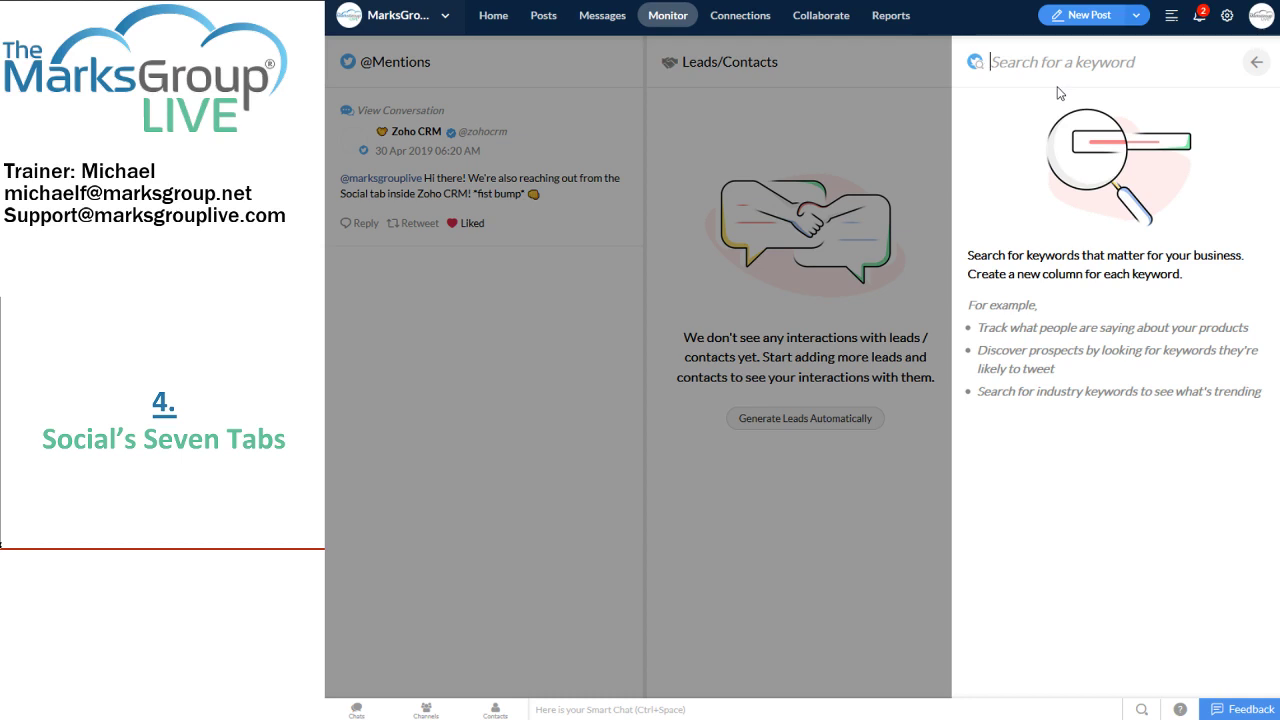
{"action": "left_click", "coordinate": [1255, 64]}
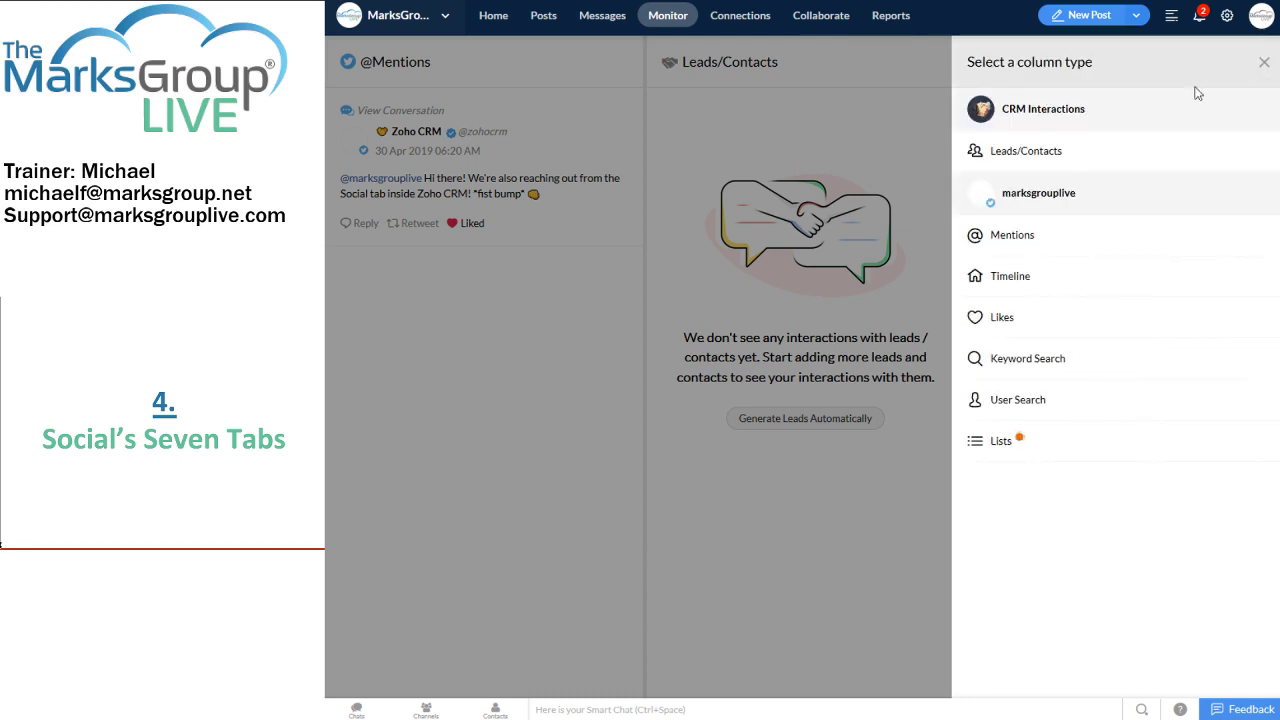
{"action": "left_click", "coordinate": [1035, 402]}
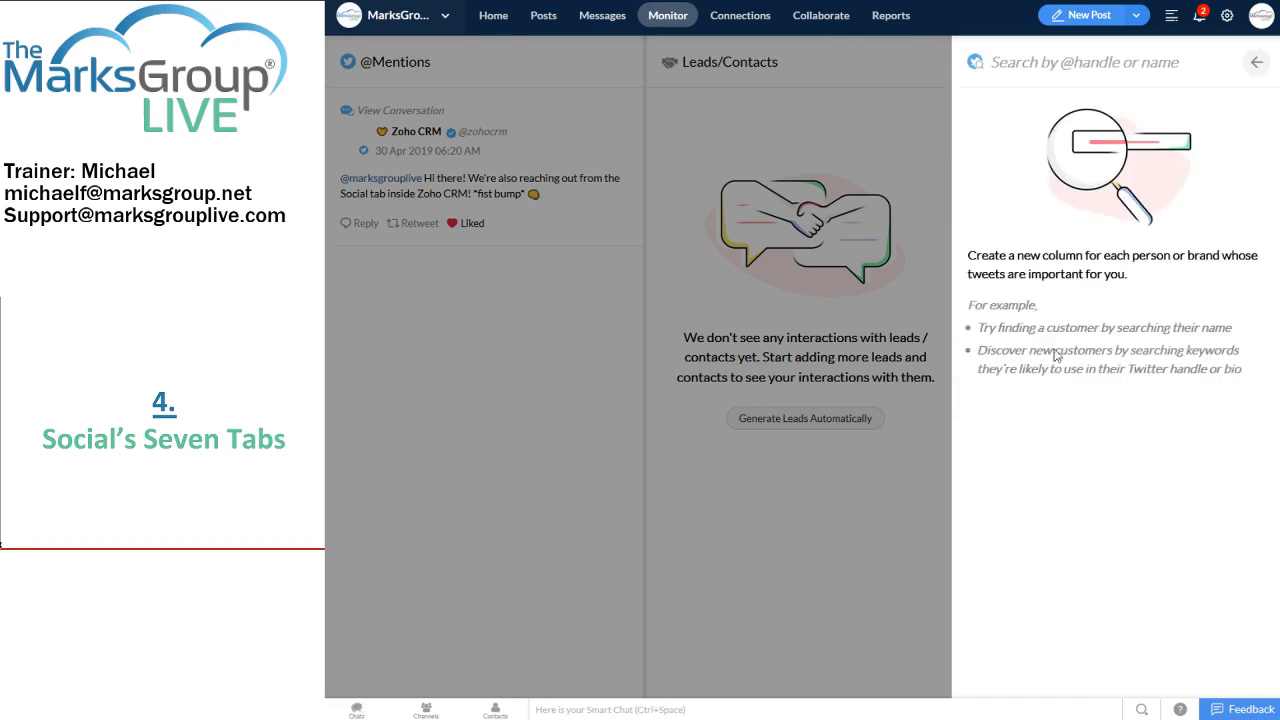
{"action": "left_click", "coordinate": [1257, 62]}
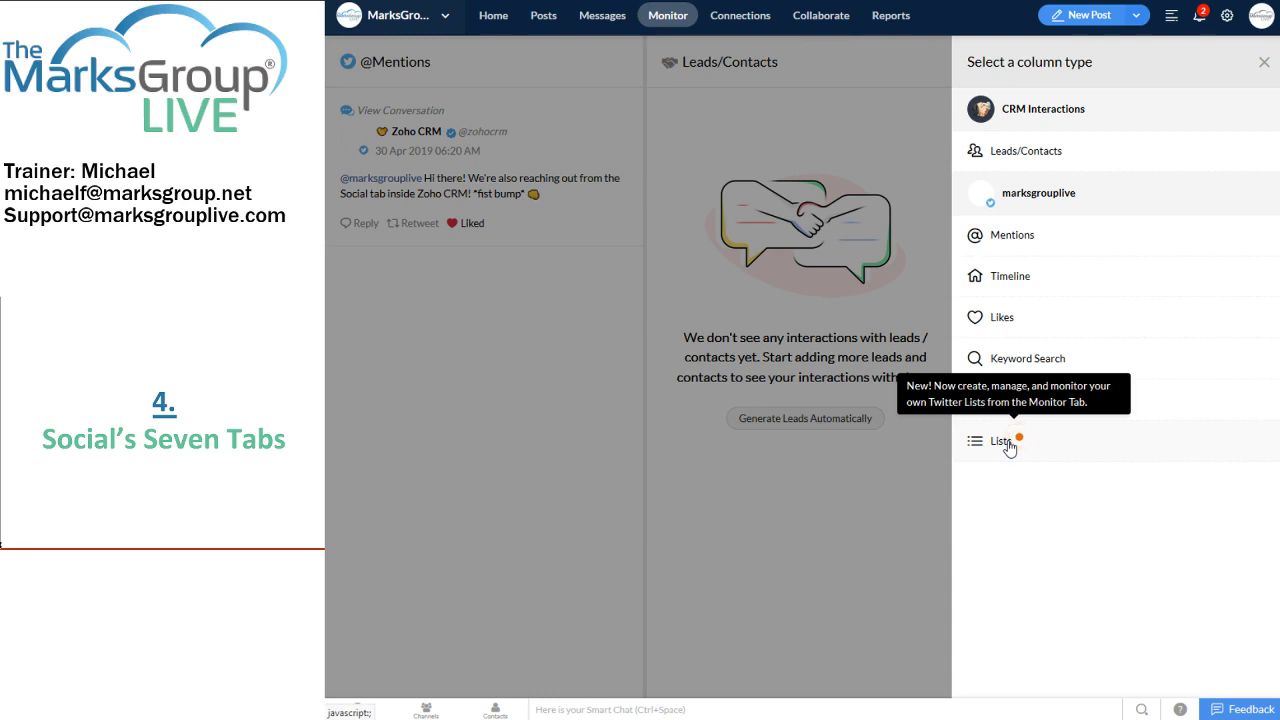
{"action": "left_click", "coordinate": [884, 518]}
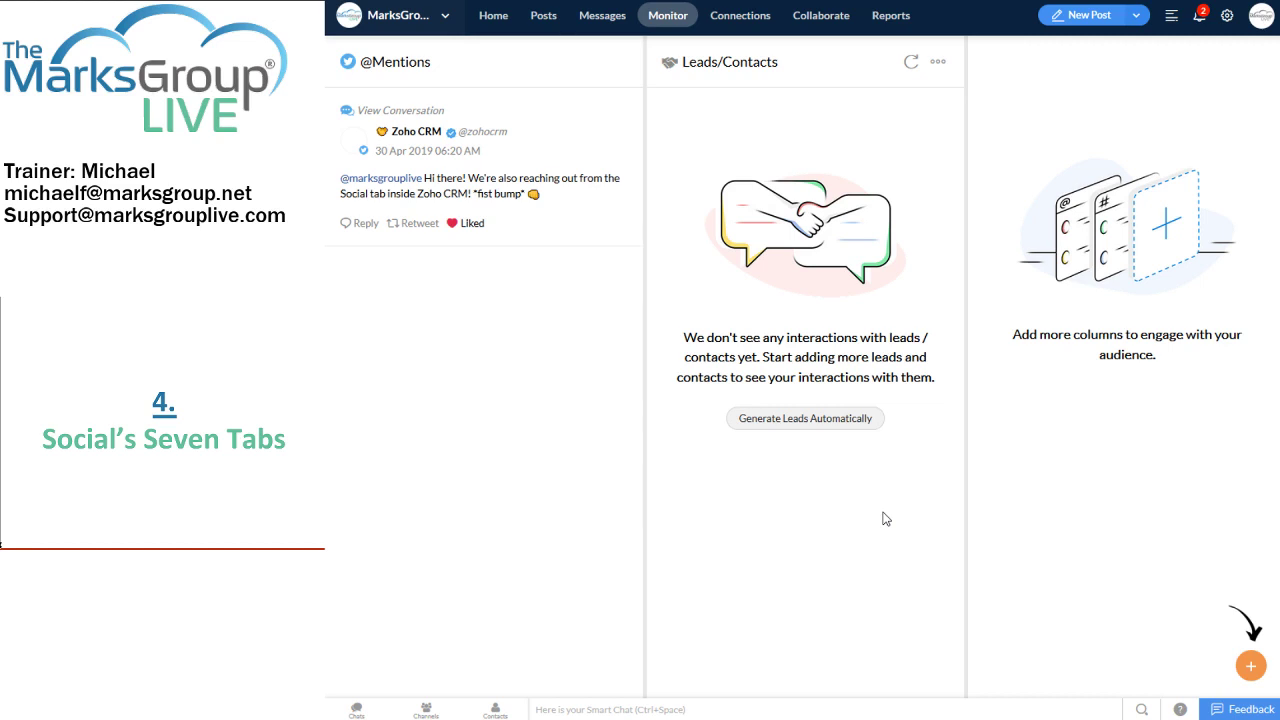
Step: View the All Connections list and inspect the first connection's Twitter profile, including the Tweets and Following lists
{"action": "left_click", "coordinate": [742, 24]}
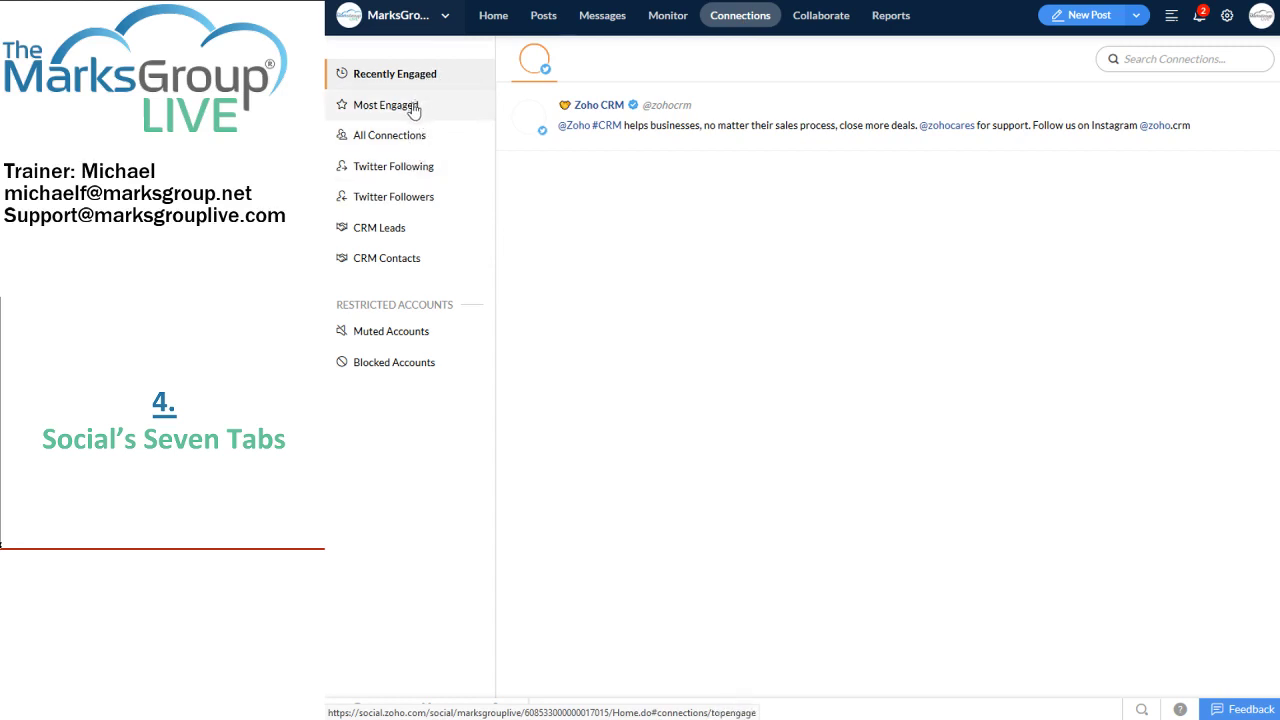
{"action": "left_click", "coordinate": [418, 137]}
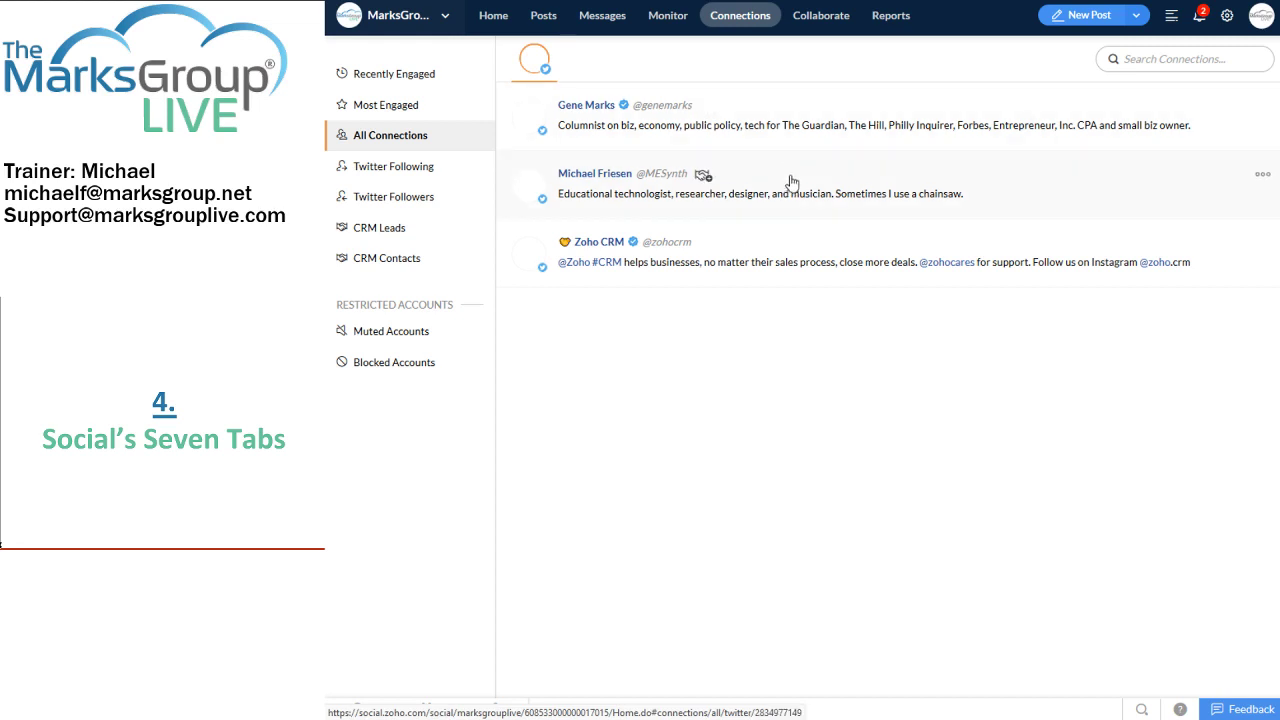
{"action": "left_click", "coordinate": [791, 110]}
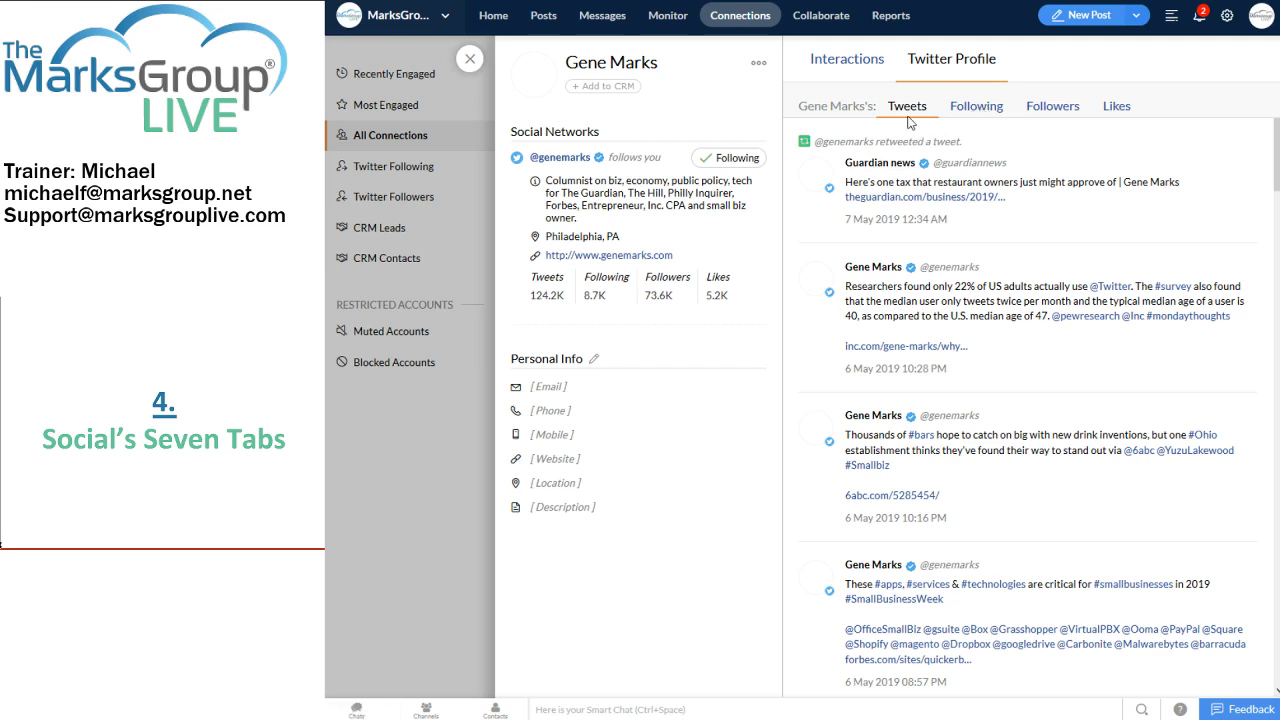
{"action": "left_click", "coordinate": [957, 114]}
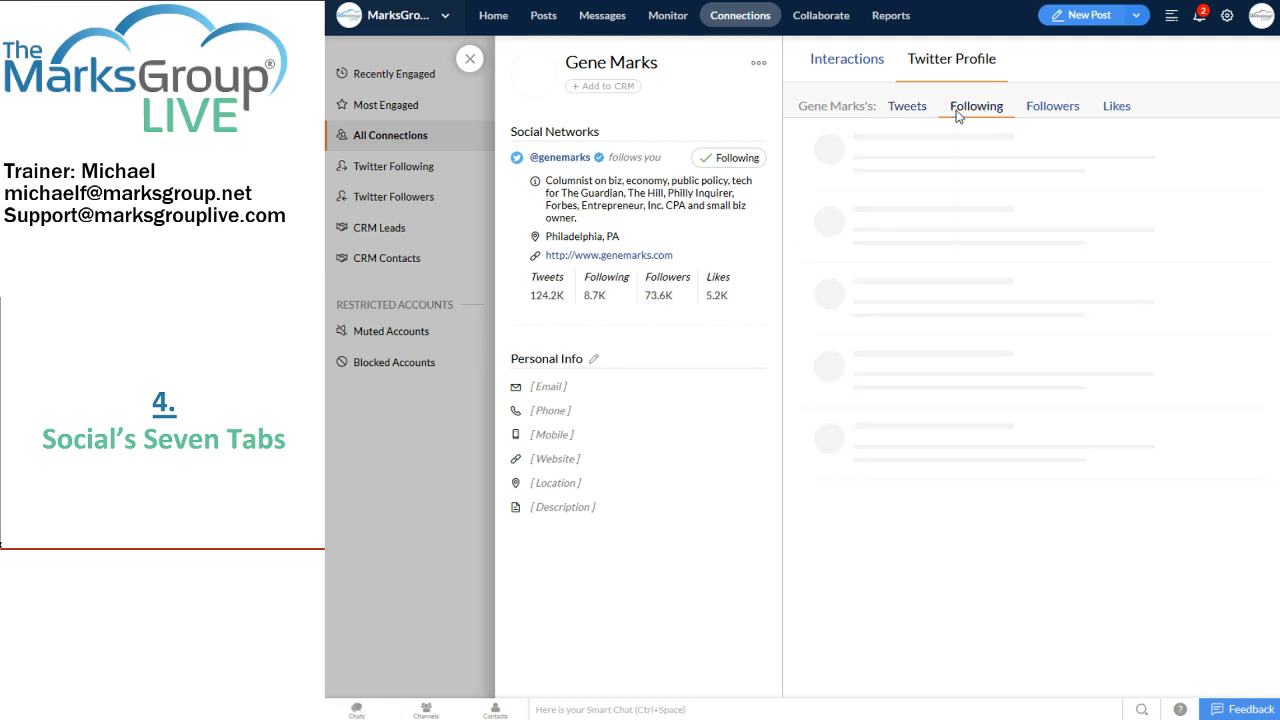
{"action": "left_click", "coordinate": [905, 108]}
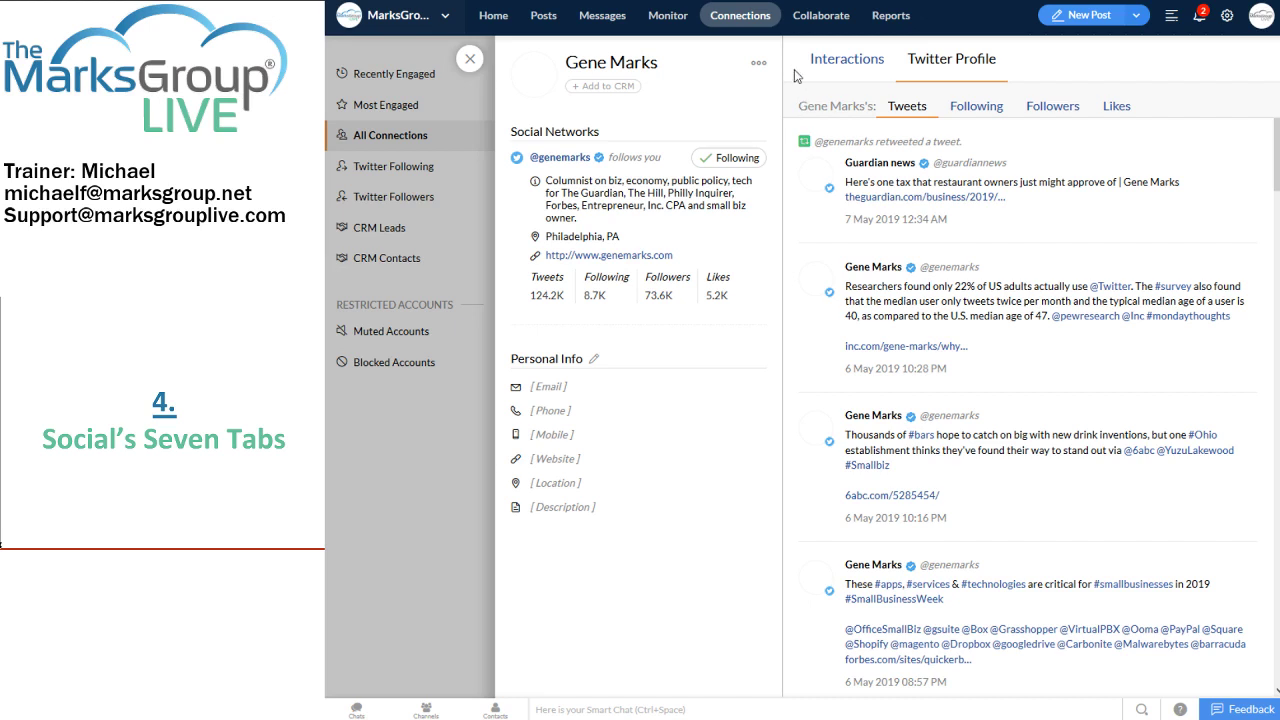
{"action": "left_click", "coordinate": [472, 64]}
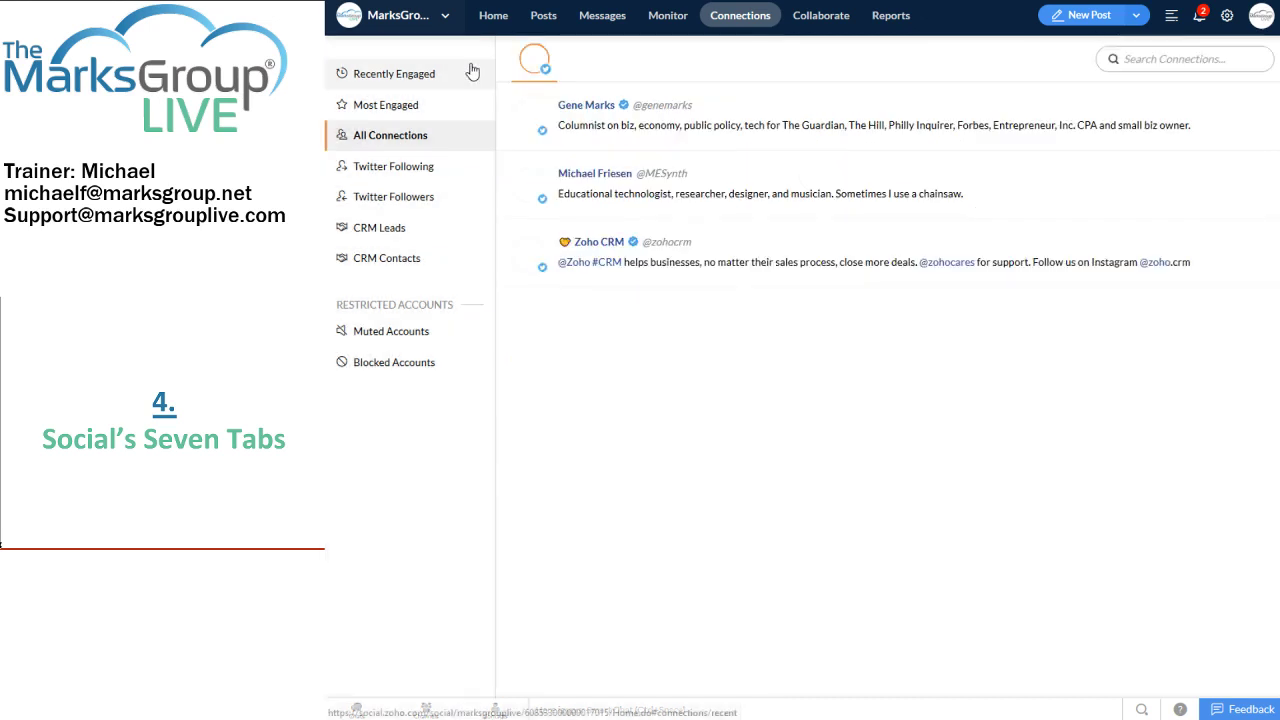
Step: View the Twitter Following, Twitter Followers and Recently Engaged lists in Connections
{"action": "left_click", "coordinate": [408, 166]}
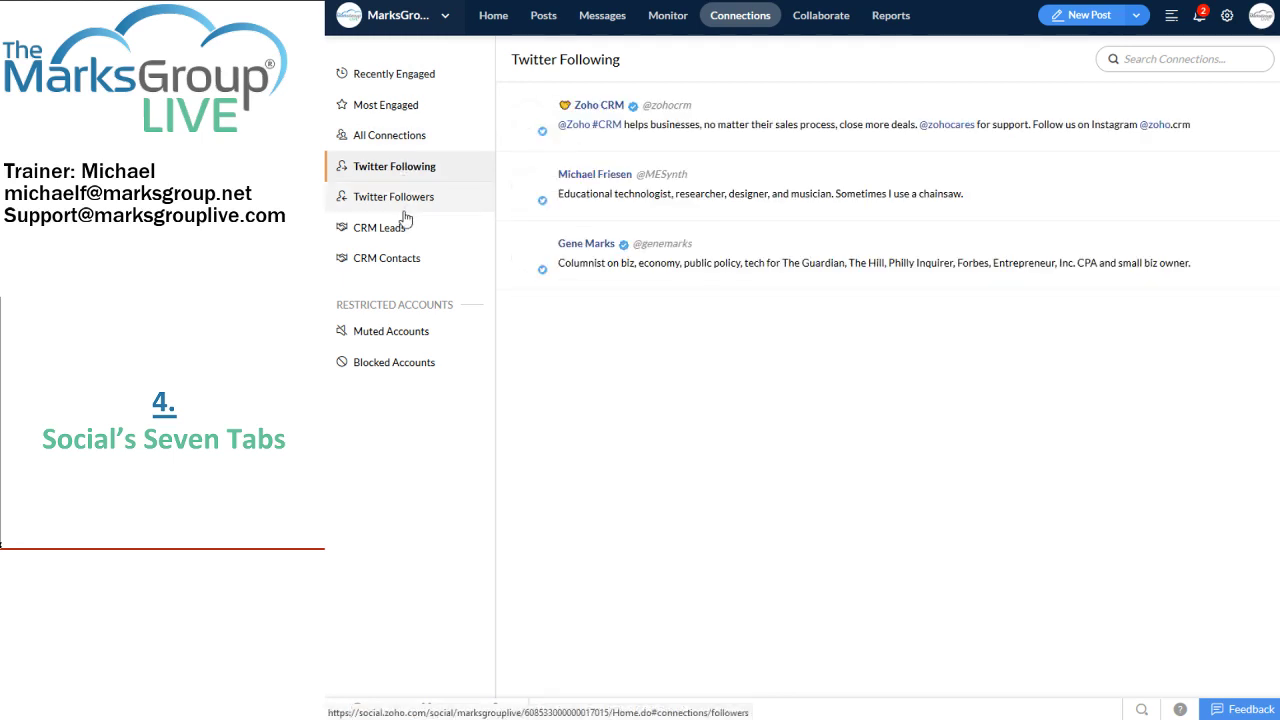
{"action": "left_click", "coordinate": [401, 205]}
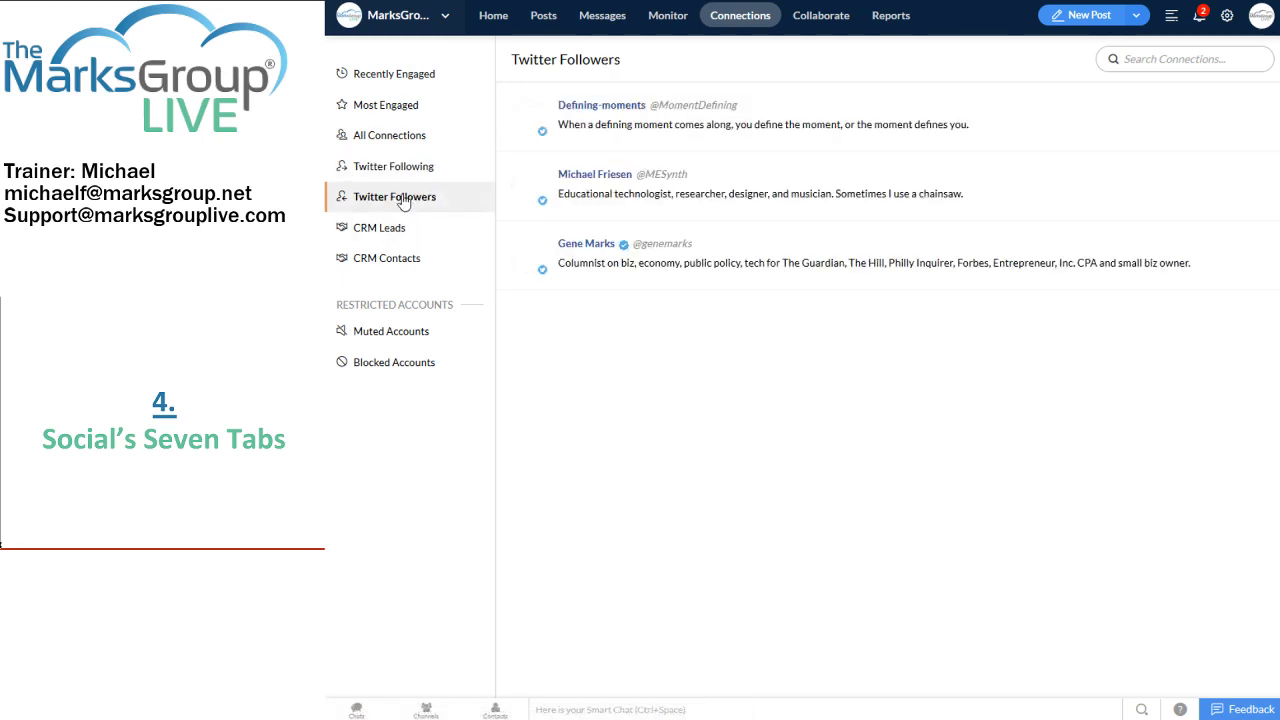
{"action": "left_click", "coordinate": [406, 79]}
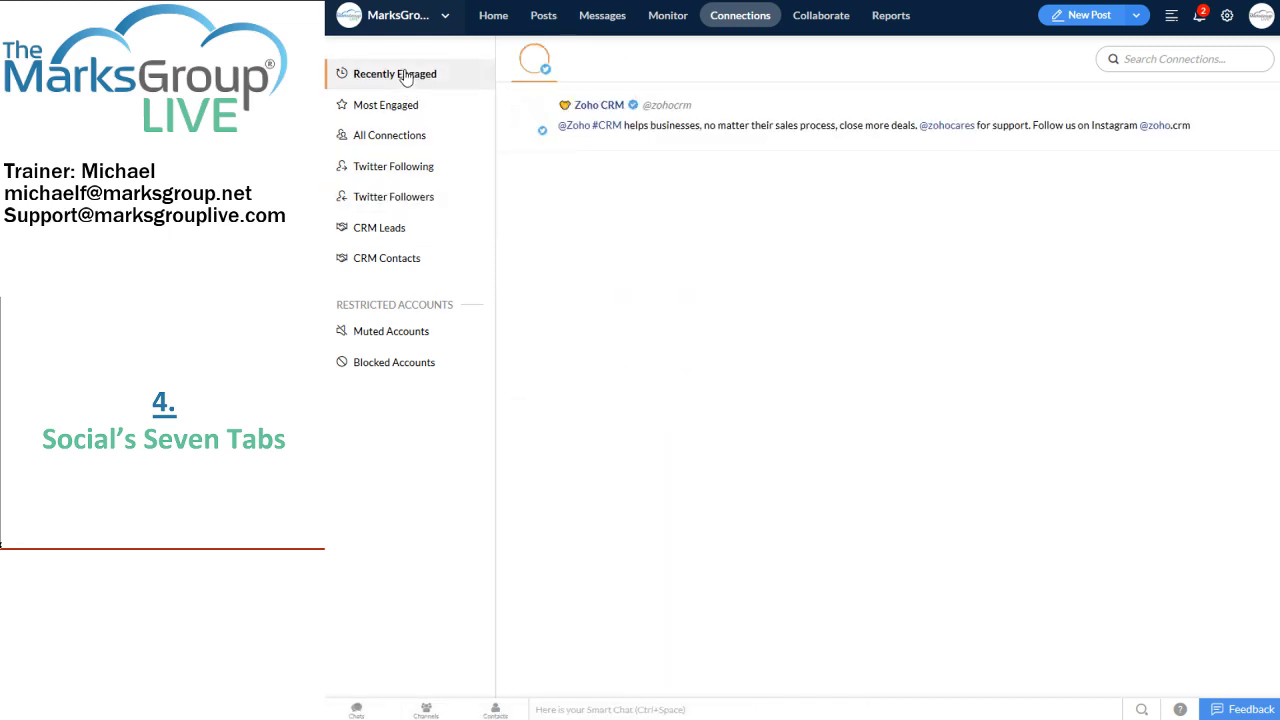
Step: Browse the Collaborate feed by Discussions, Drafts and Posts, ending on All Feeds
{"action": "left_click", "coordinate": [816, 28]}
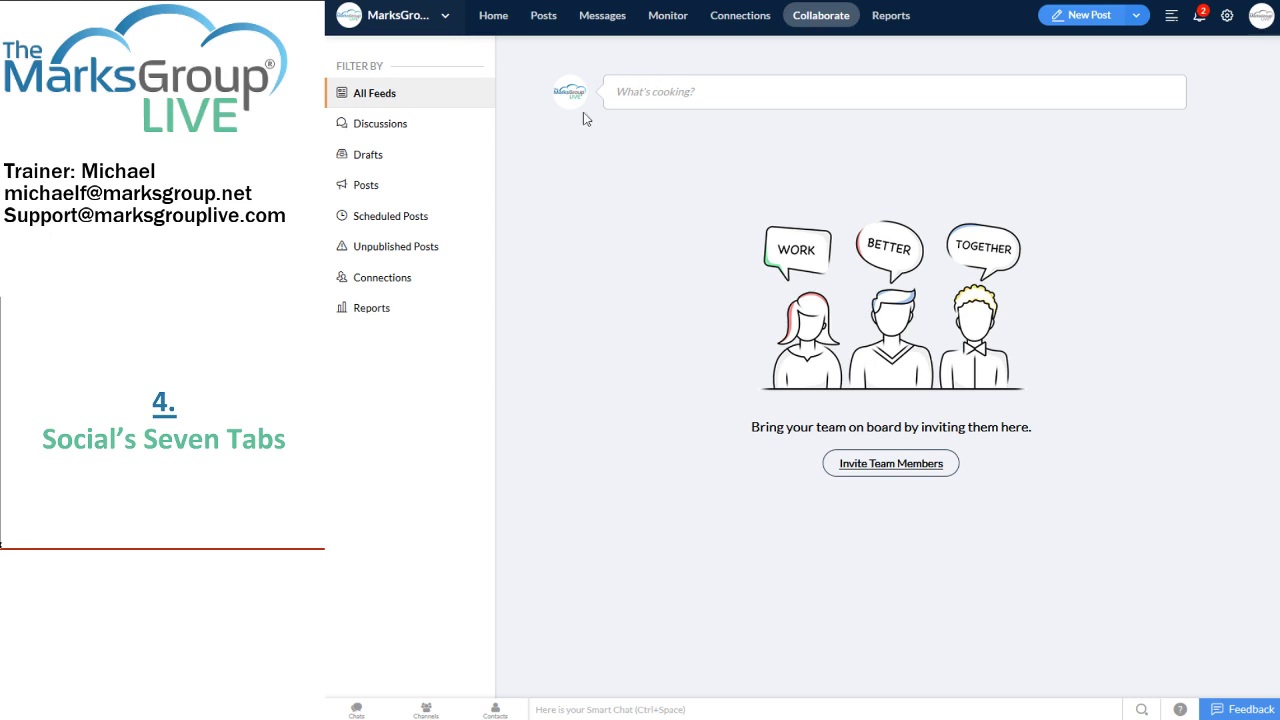
{"action": "left_click", "coordinate": [403, 129]}
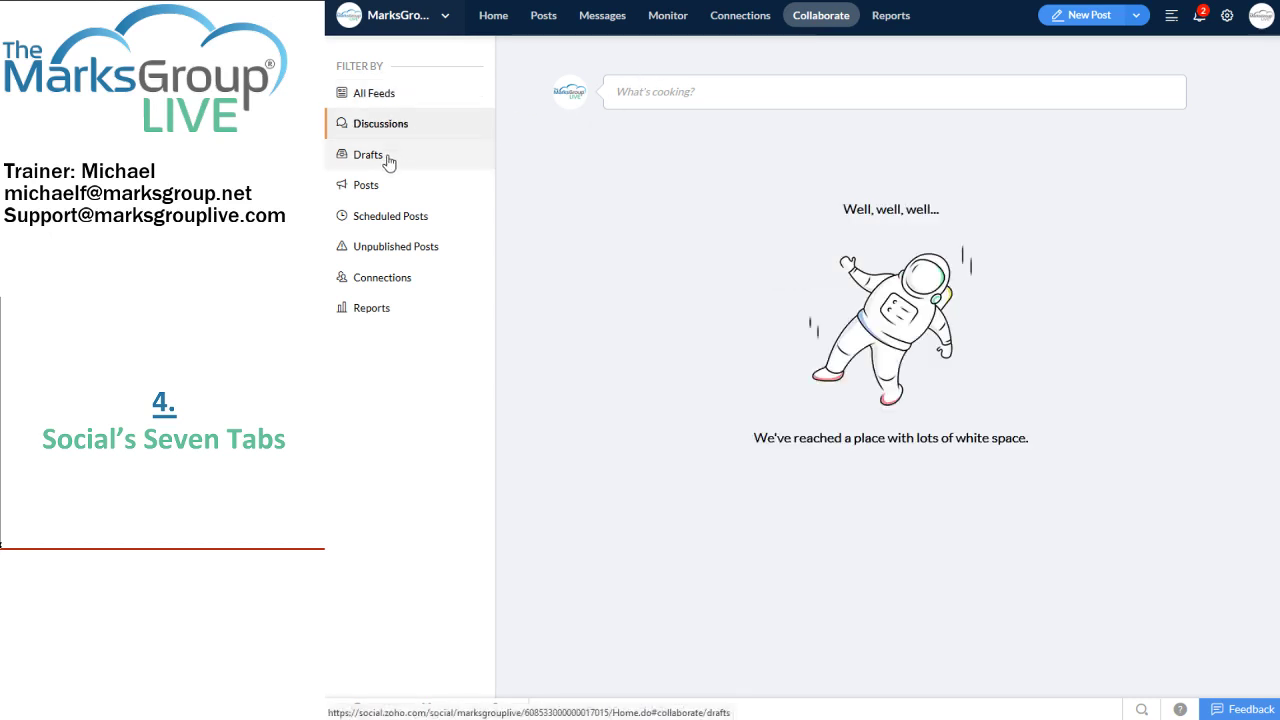
{"action": "left_click", "coordinate": [390, 160]}
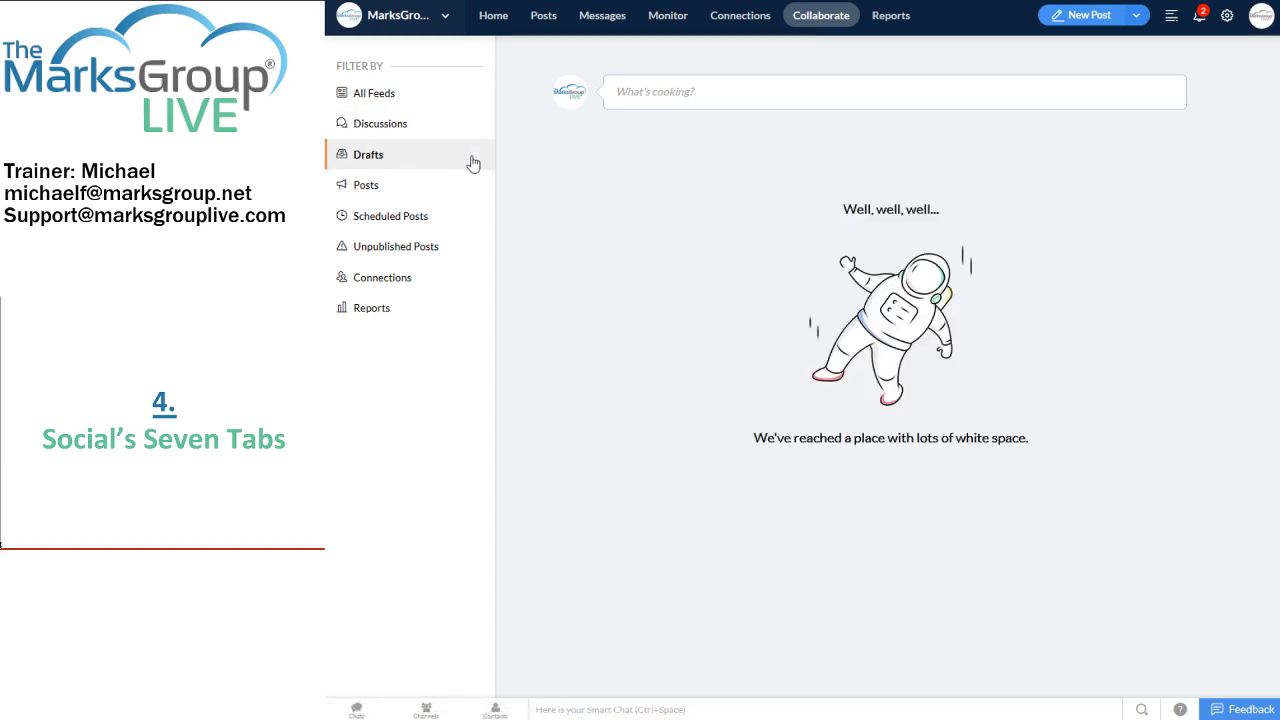
{"action": "left_click", "coordinate": [392, 190]}
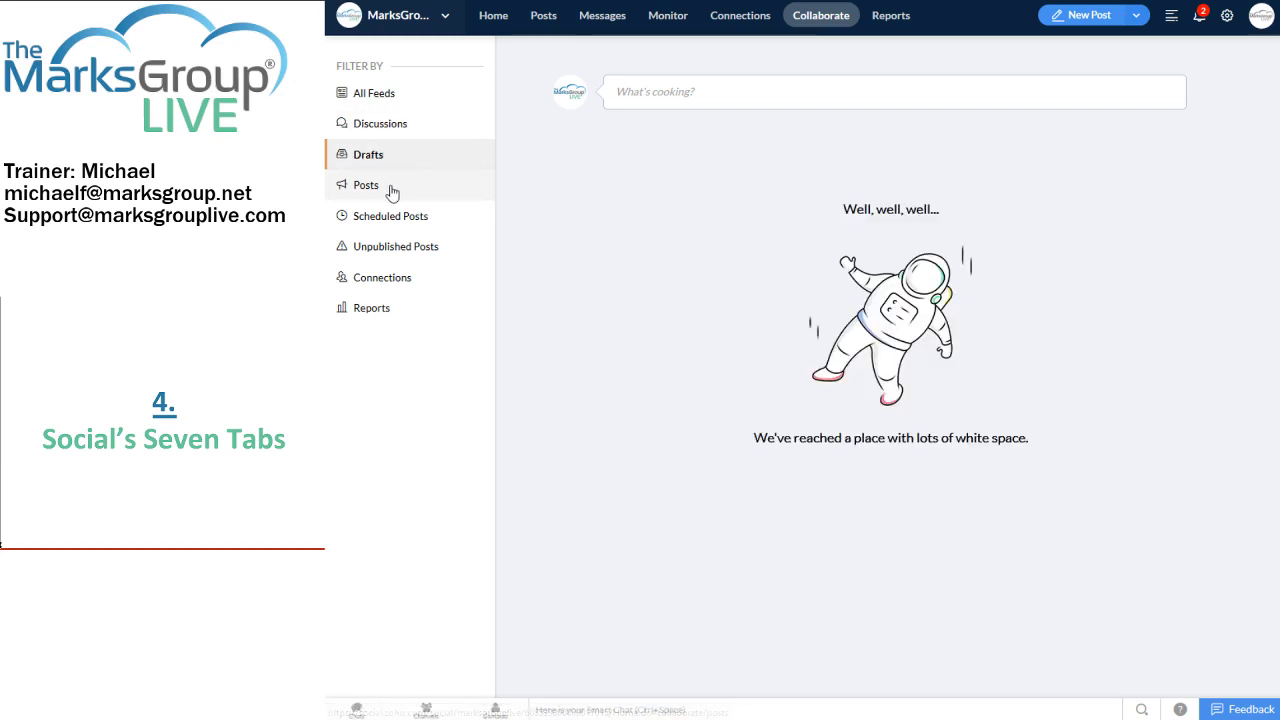
{"action": "left_click", "coordinate": [395, 99]}
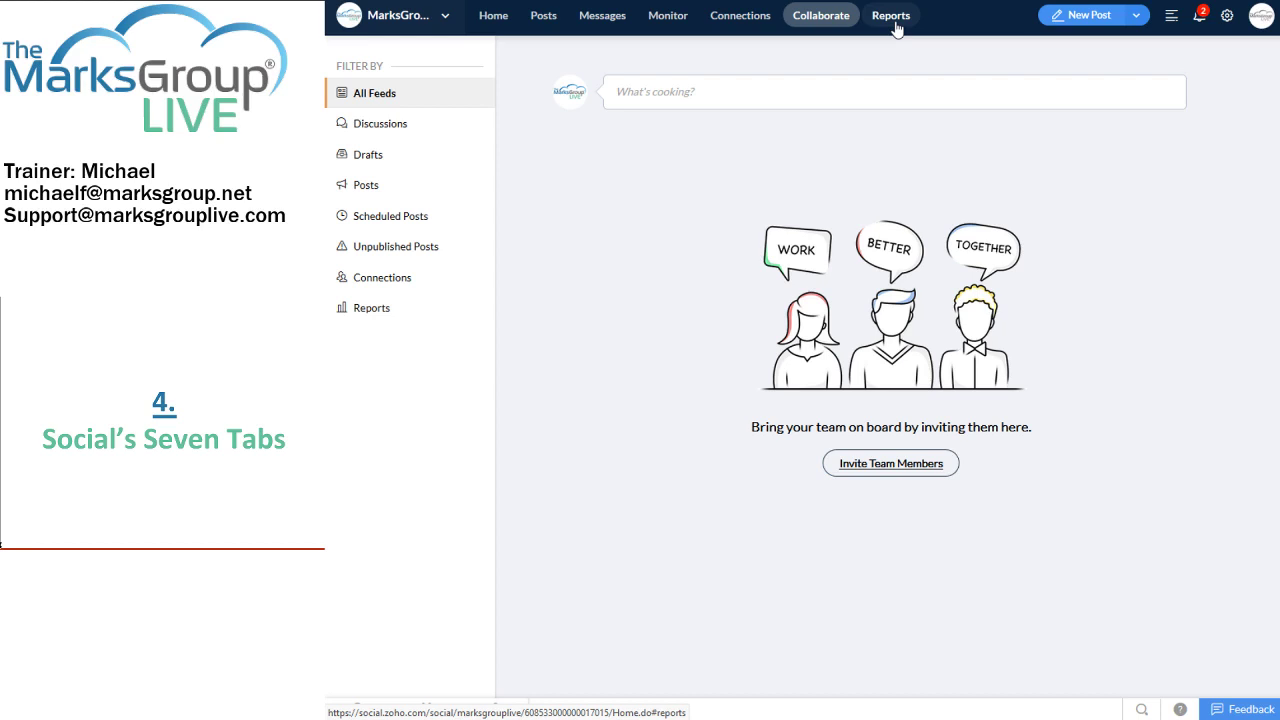
Step: Examine the Twitter Profile report's brand performance details, including its date range, export and sharing options, and close the detail view
{"action": "left_click", "coordinate": [896, 26]}
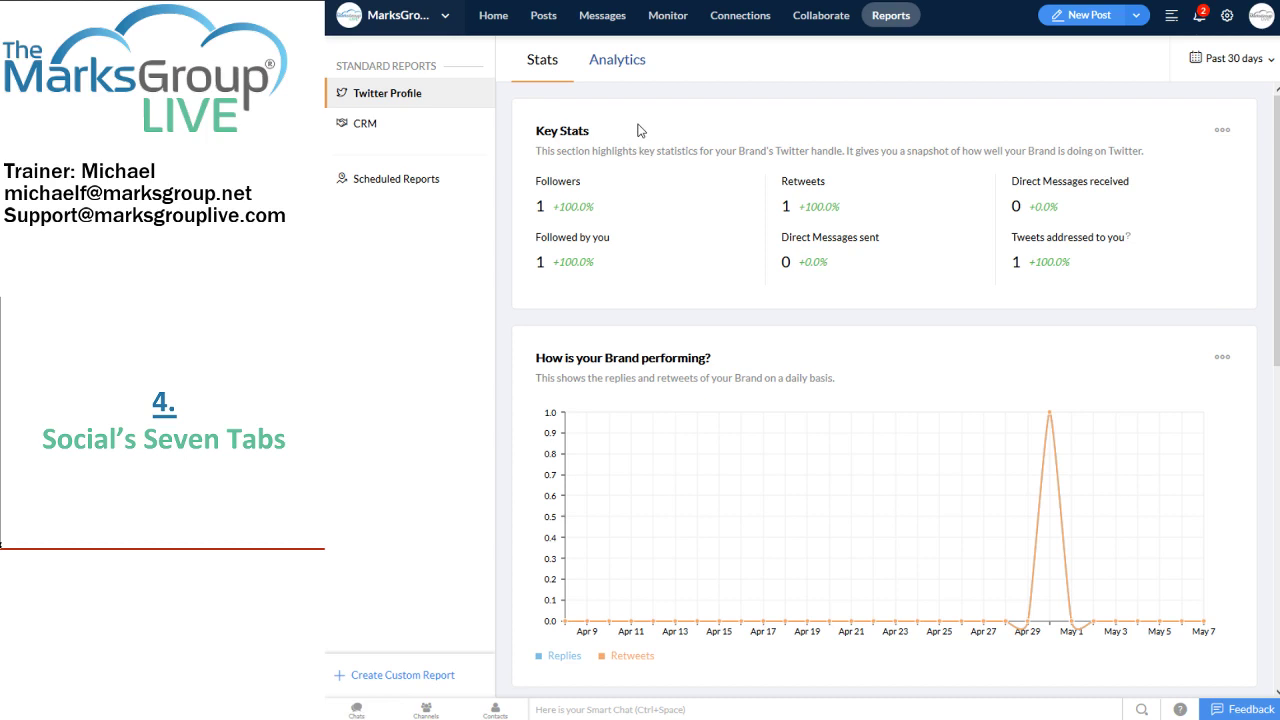
{"action": "mouse_move", "coordinate": [725, 362]}
{"action": "scroll", "coordinate": [688, 212], "scroll_direction": "down", "scroll_amount": 2}
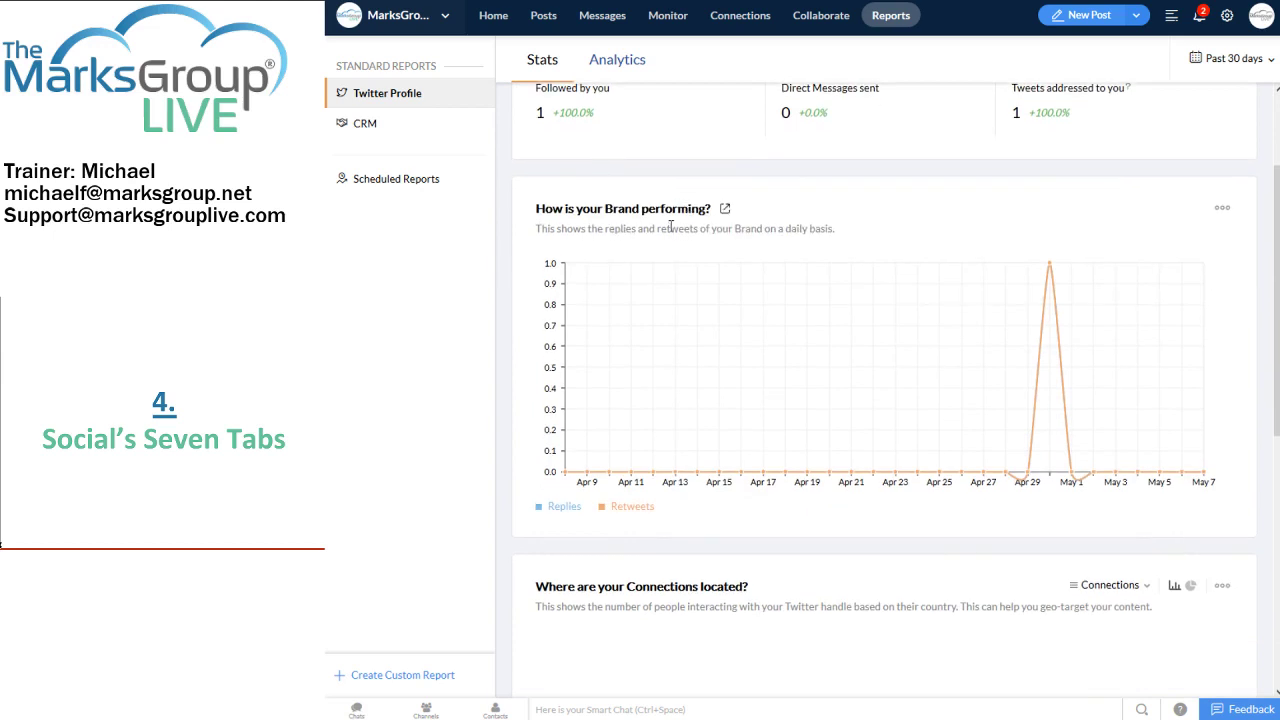
{"action": "left_click", "coordinate": [725, 210]}
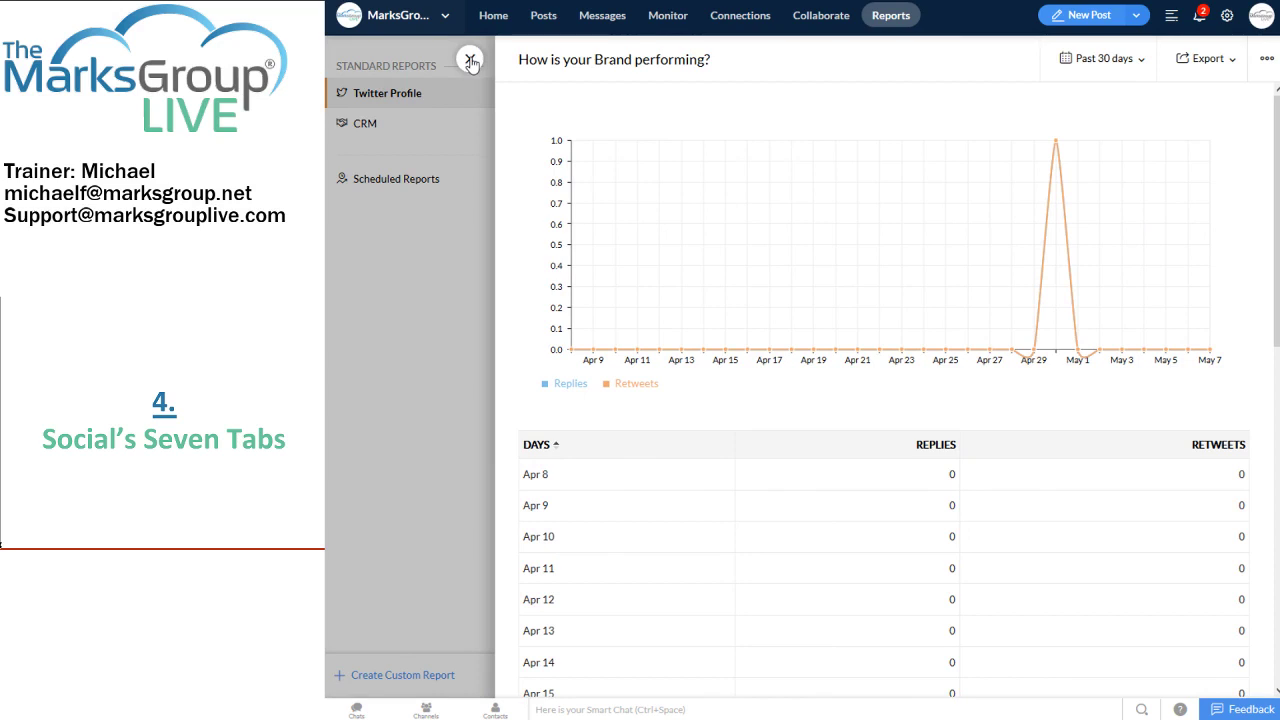
{"action": "left_click", "coordinate": [1139, 62]}
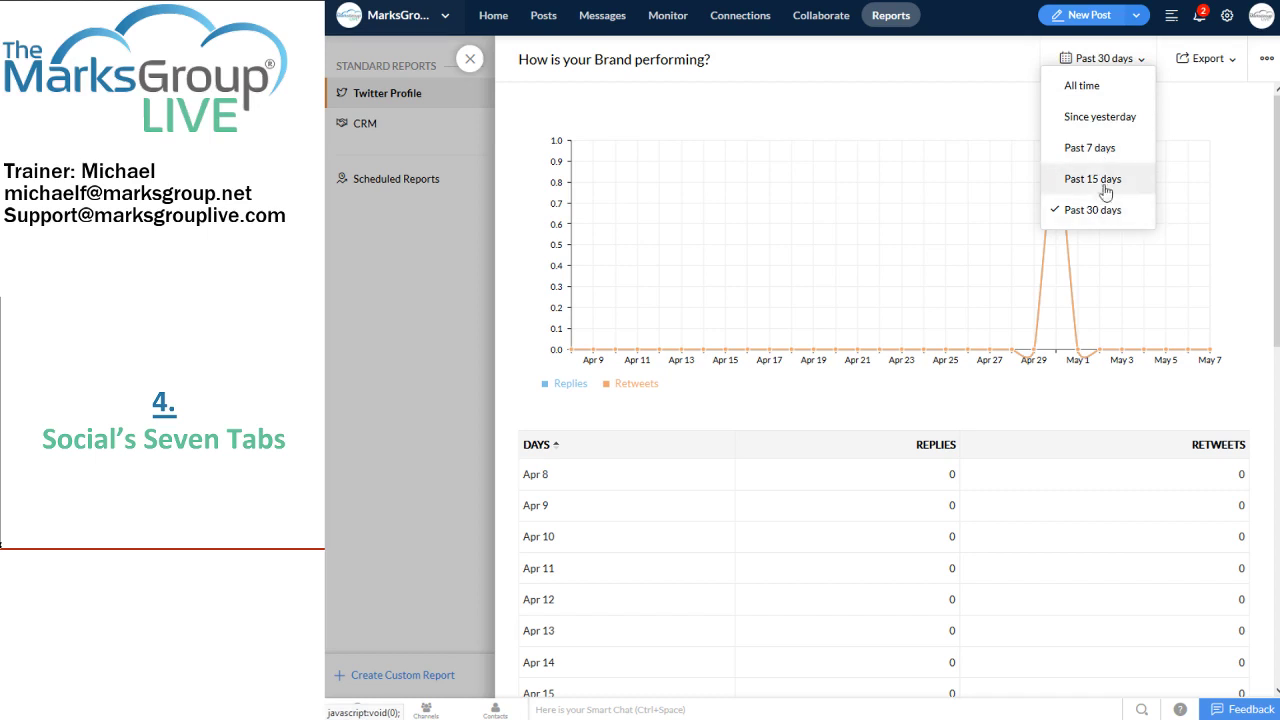
{"action": "left_click", "coordinate": [1233, 62]}
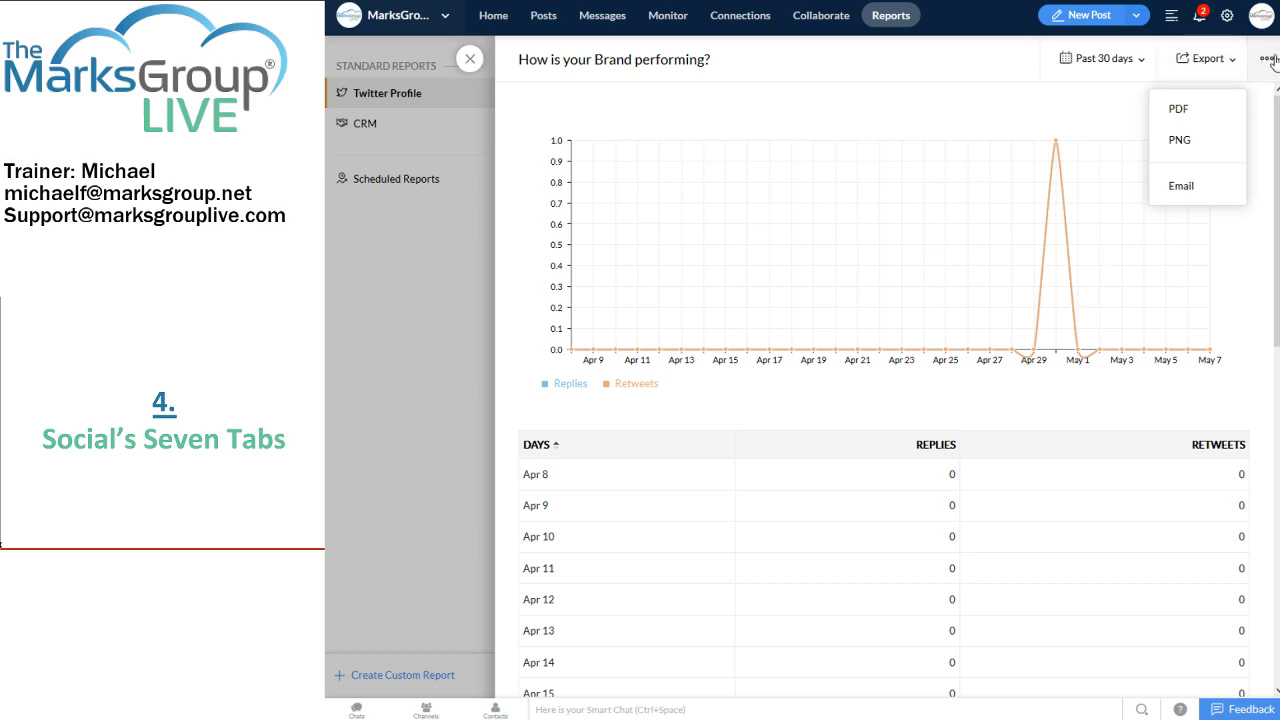
{"action": "left_click", "coordinate": [1267, 58]}
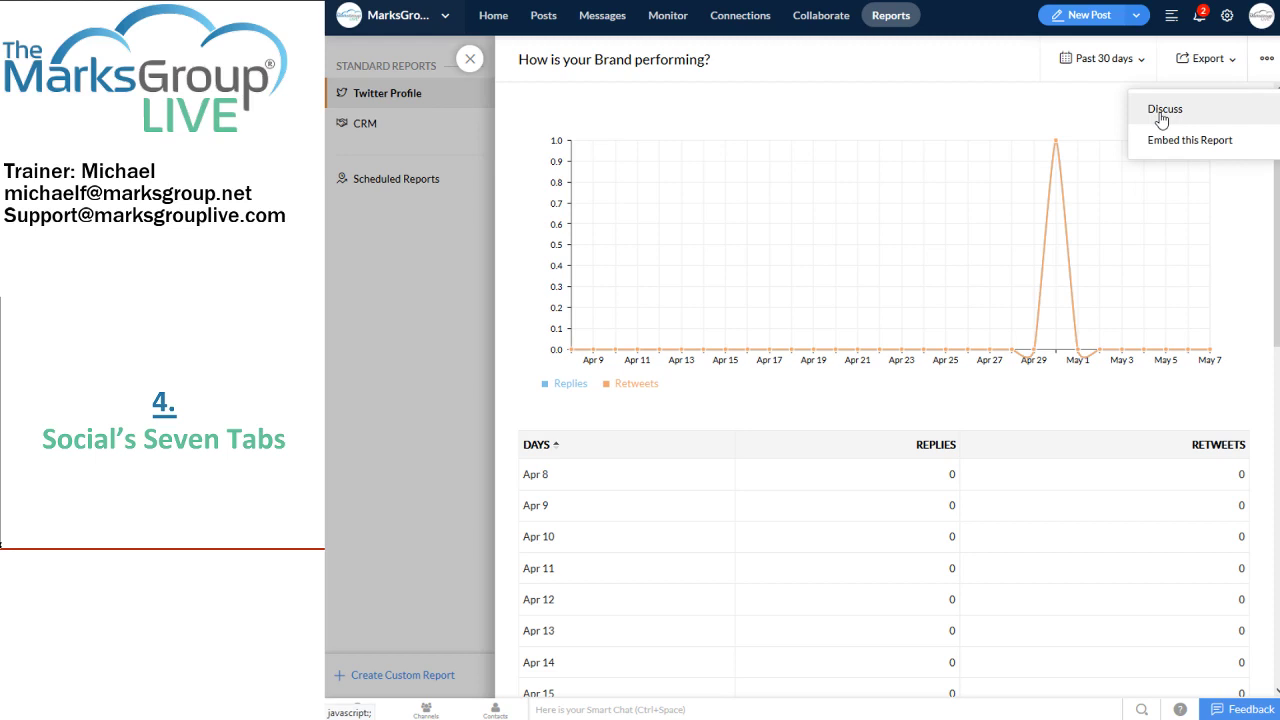
{"action": "left_click", "coordinate": [469, 60]}
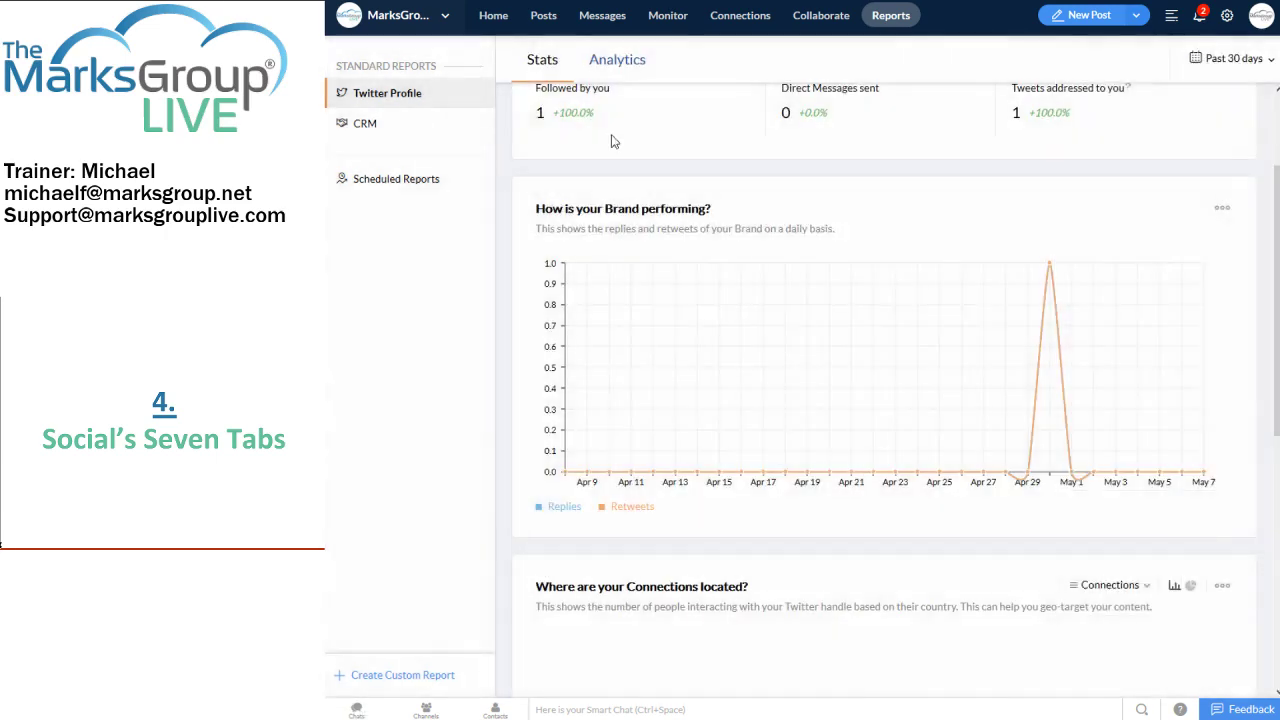
Step: Check the grouping options of the connections' languages chart in the Twitter Profile report and display it as a pie chart
{"action": "scroll", "coordinate": [865, 320], "scroll_direction": "down", "scroll_amount": 5}
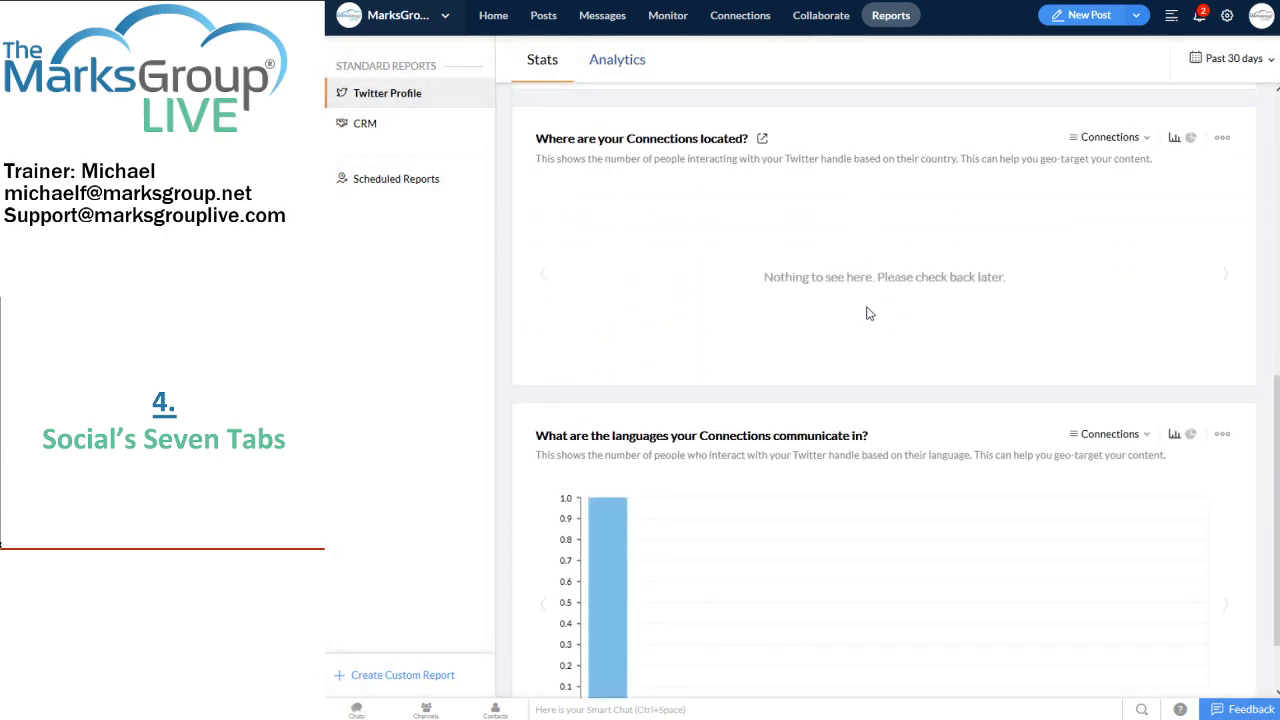
{"action": "scroll", "coordinate": [868, 310], "scroll_direction": "down", "scroll_amount": 1}
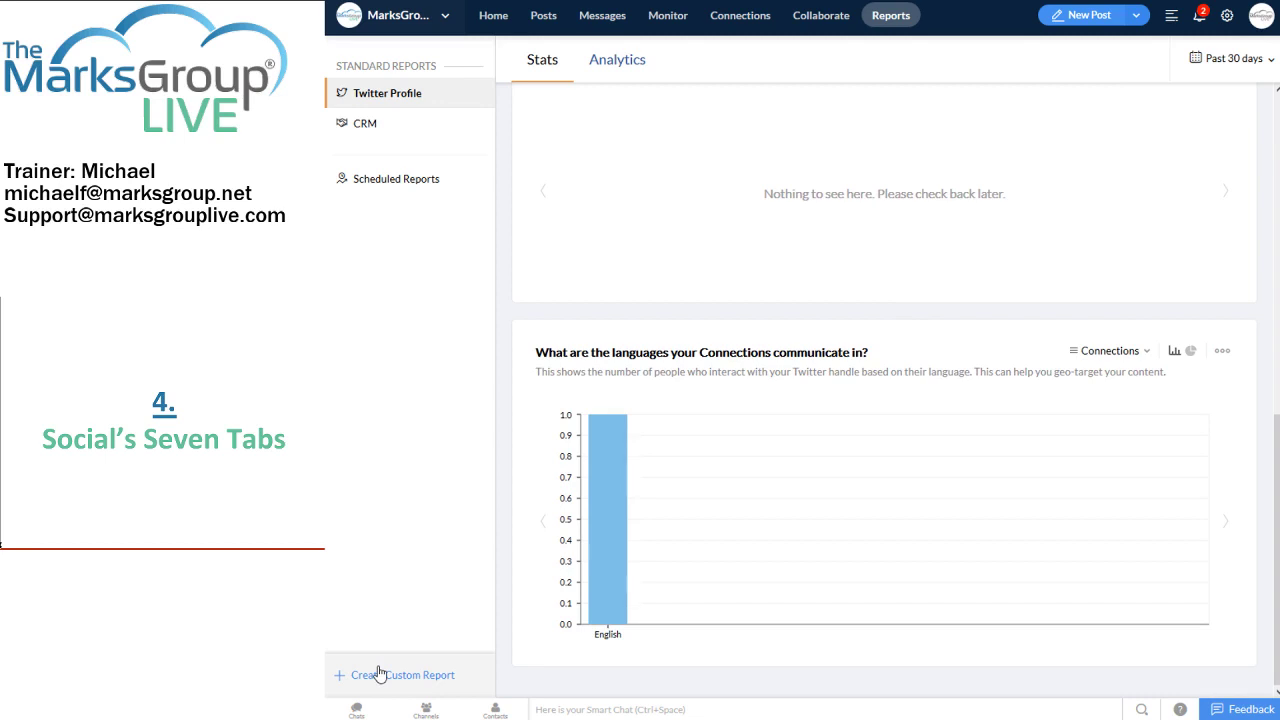
{"action": "left_click", "coordinate": [1137, 356]}
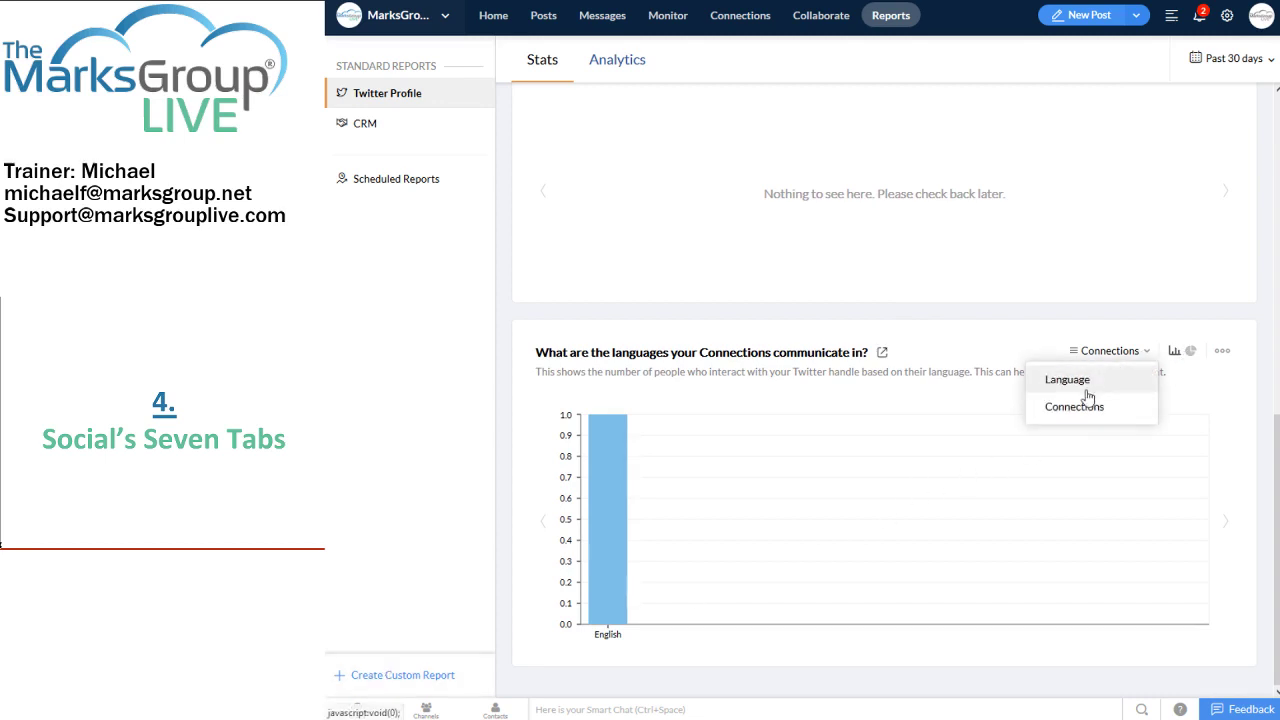
{"action": "left_click", "coordinate": [1191, 352]}
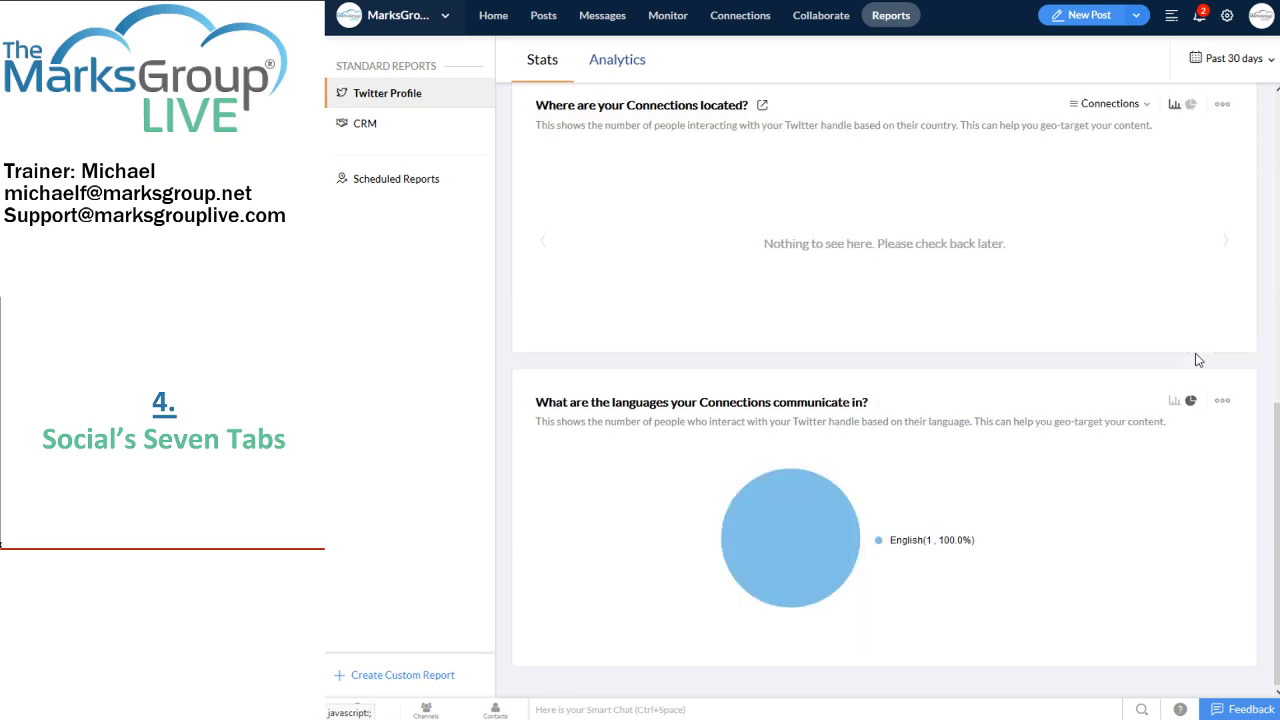
{"action": "left_click", "coordinate": [1177, 403]}
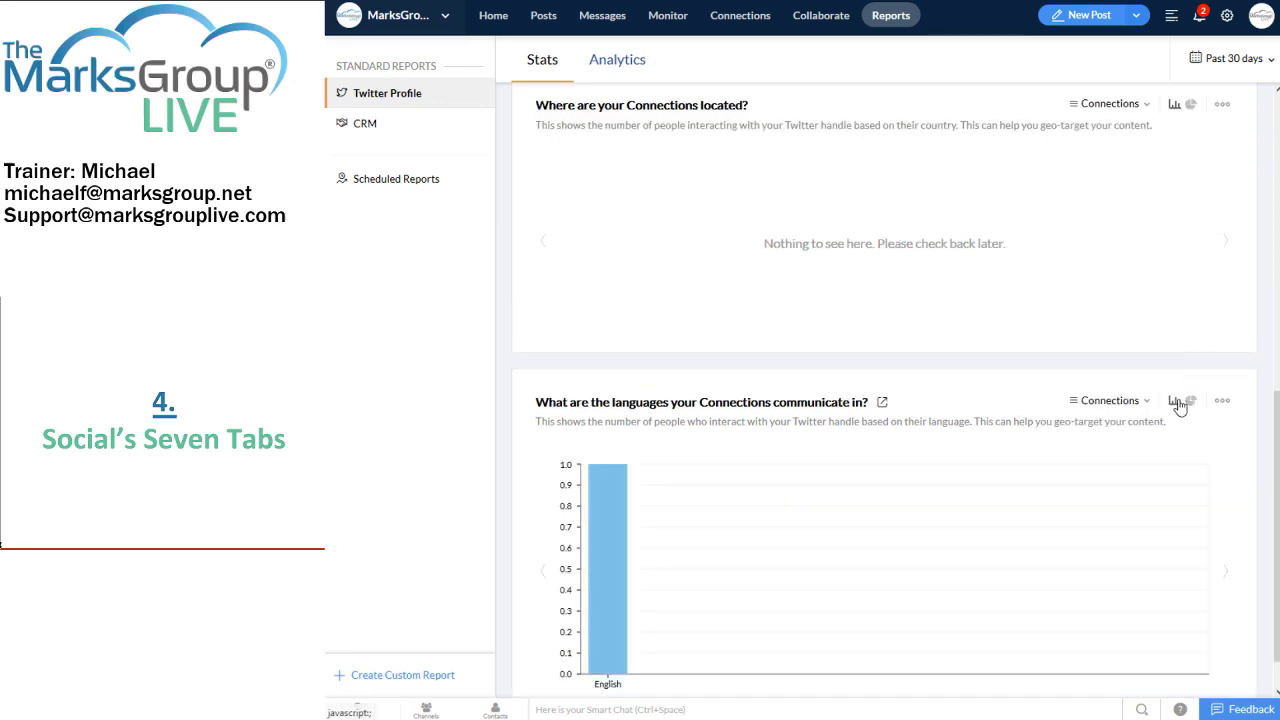
{"action": "left_click", "coordinate": [1191, 403]}
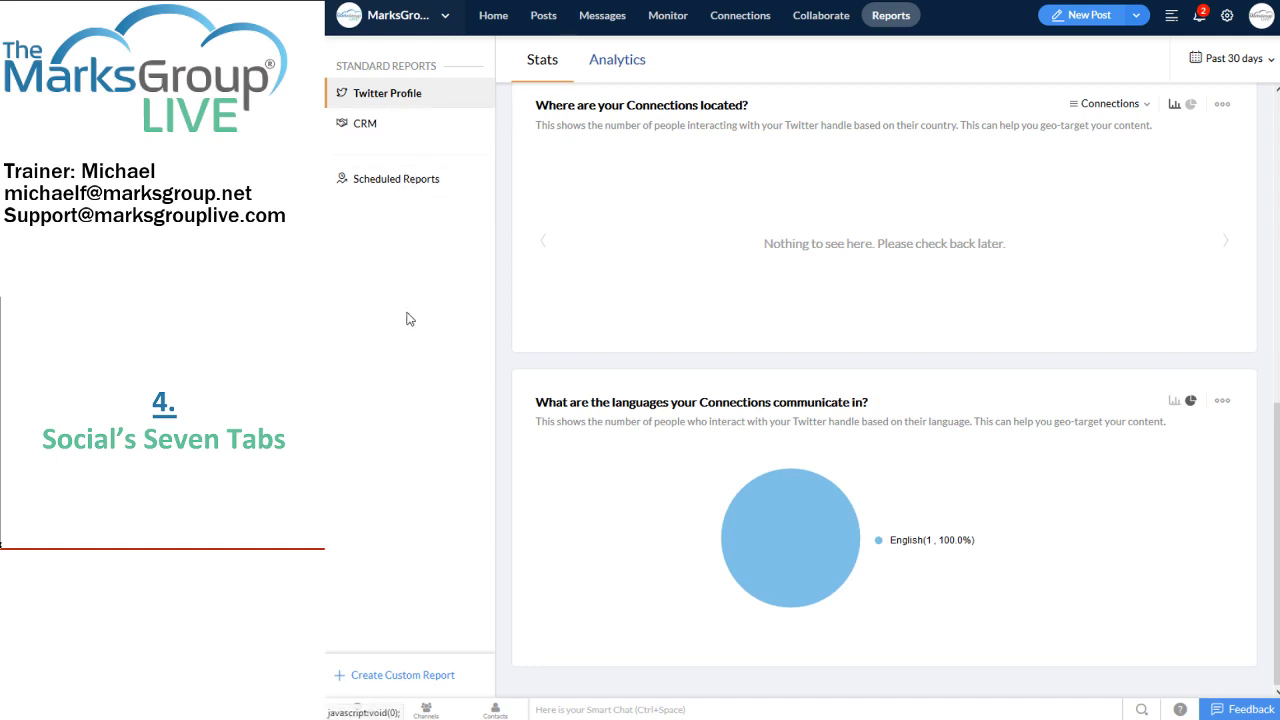
Step: View Scheduled Reports and the stats available for a new custom report, closing the report builder without saving
{"action": "left_click", "coordinate": [392, 190]}
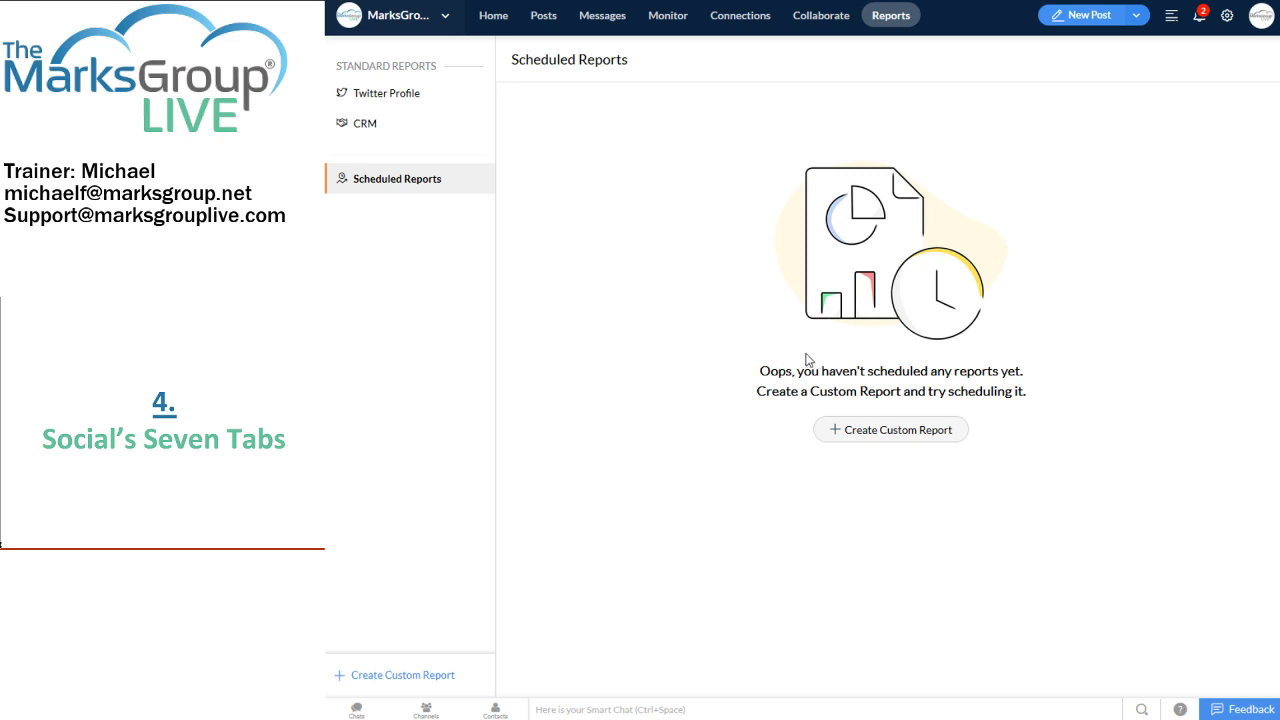
{"action": "left_click", "coordinate": [357, 675]}
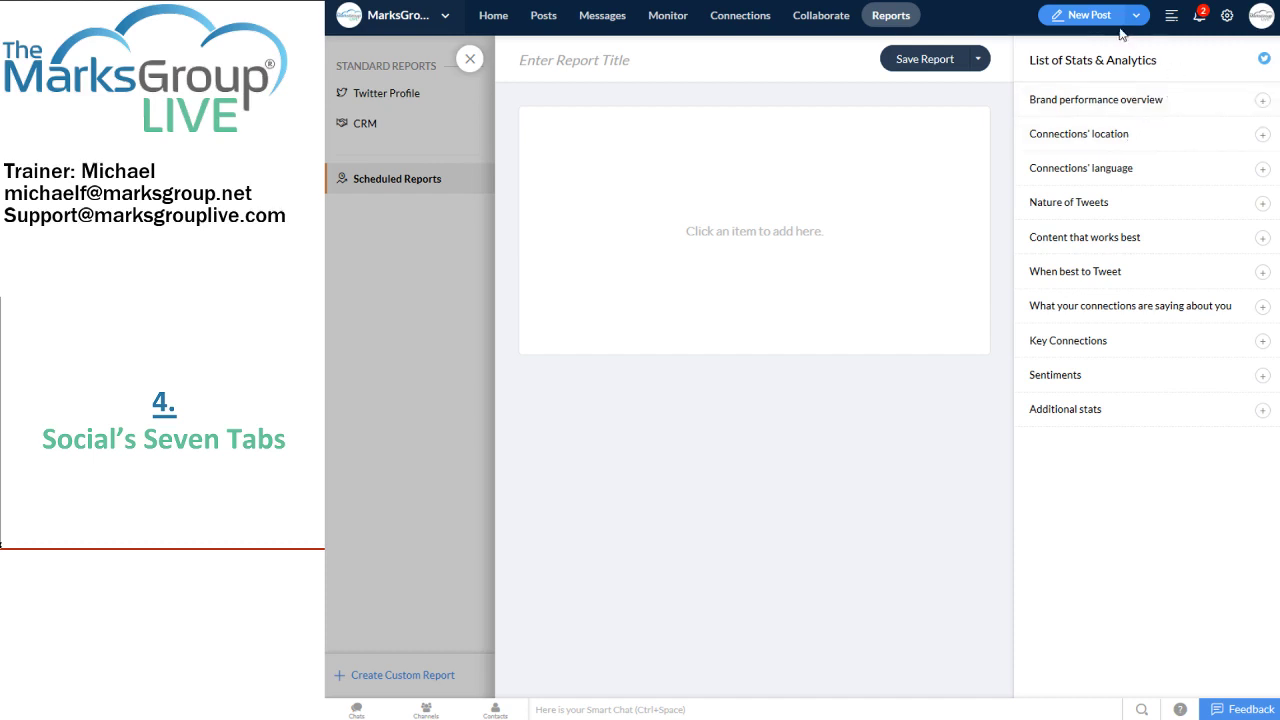
{"action": "left_click", "coordinate": [476, 61]}
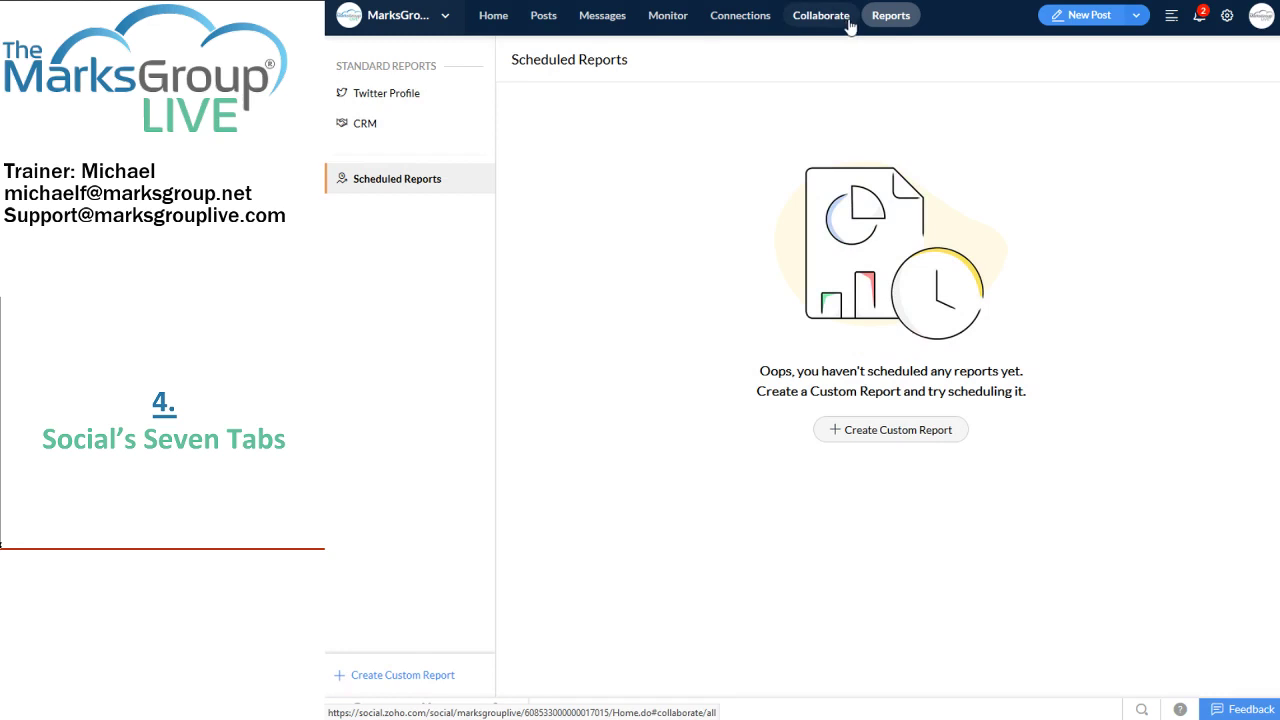
Step: Review the account notifications and close them
{"action": "left_click", "coordinate": [1201, 18]}
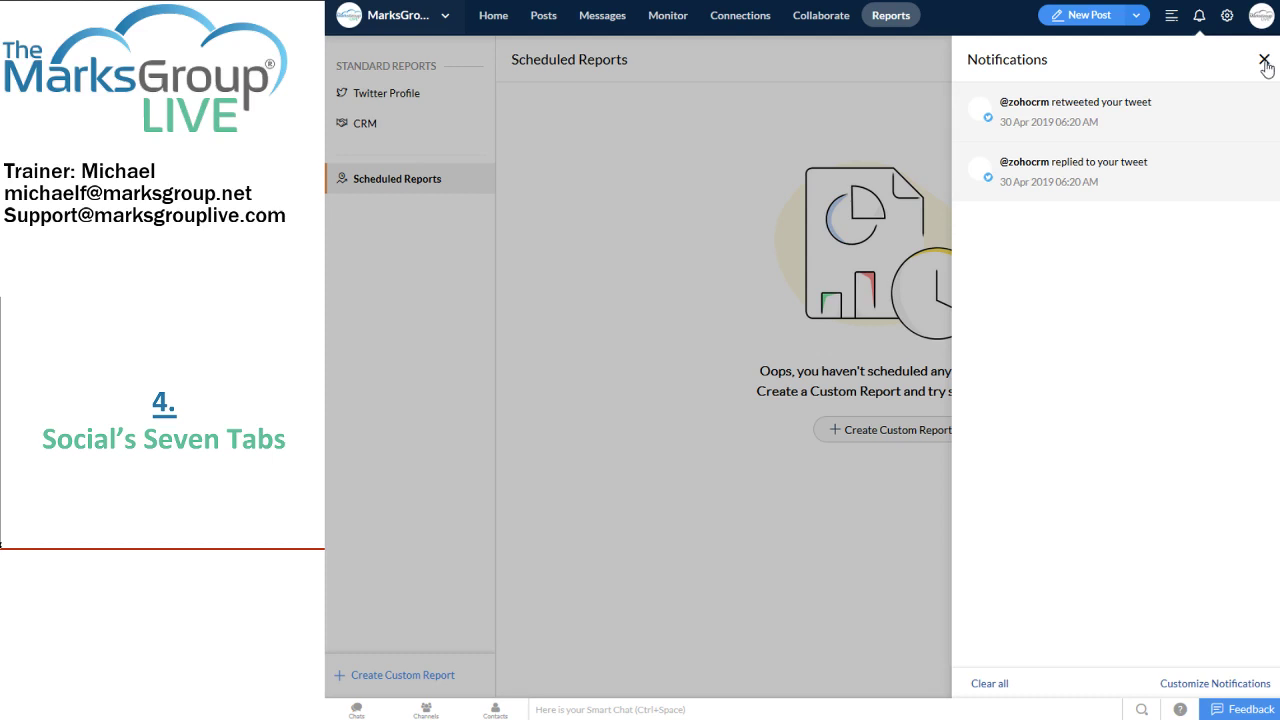
{"action": "left_click", "coordinate": [1265, 61]}
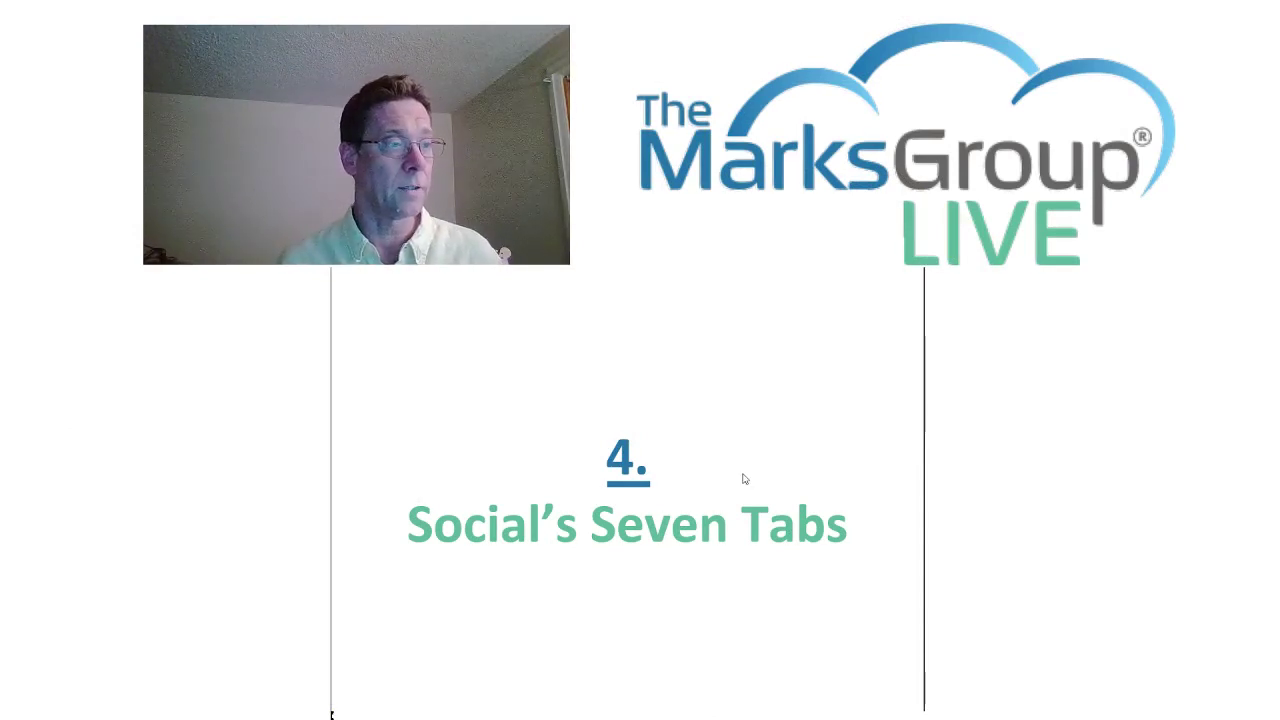
{"action": "key", "text": "Right"}
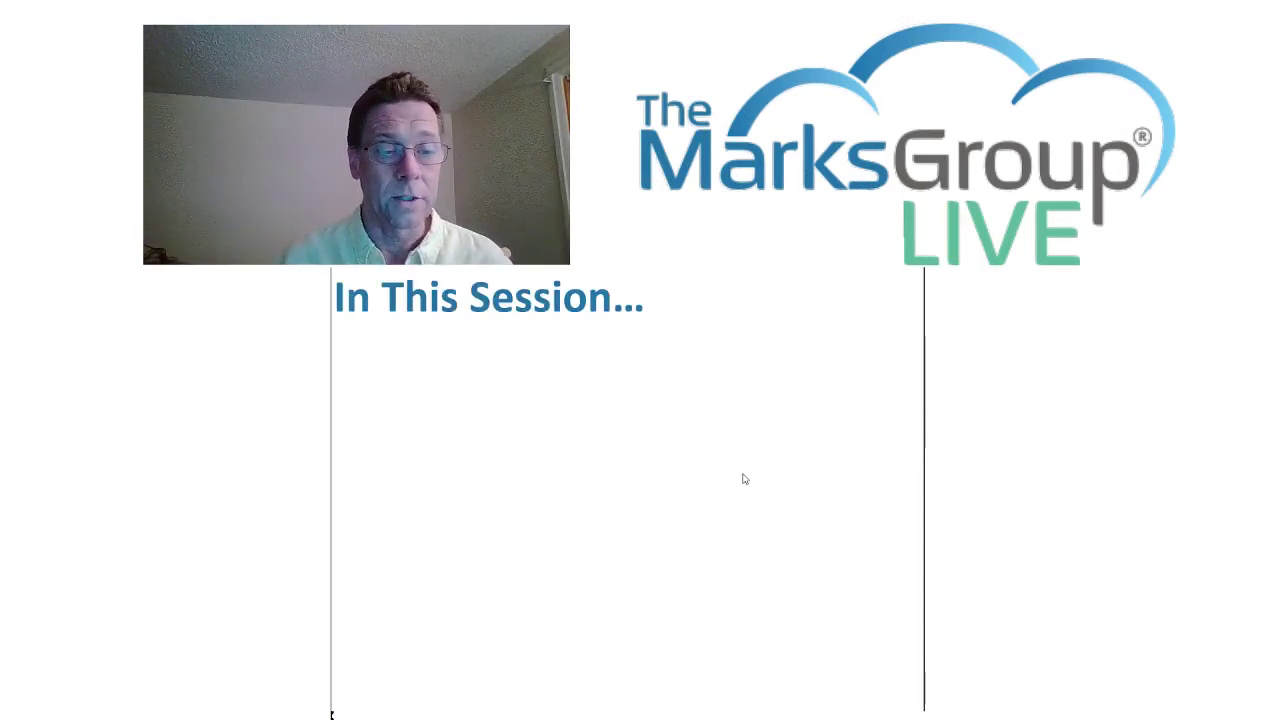
{"action": "key", "text": "Right"}
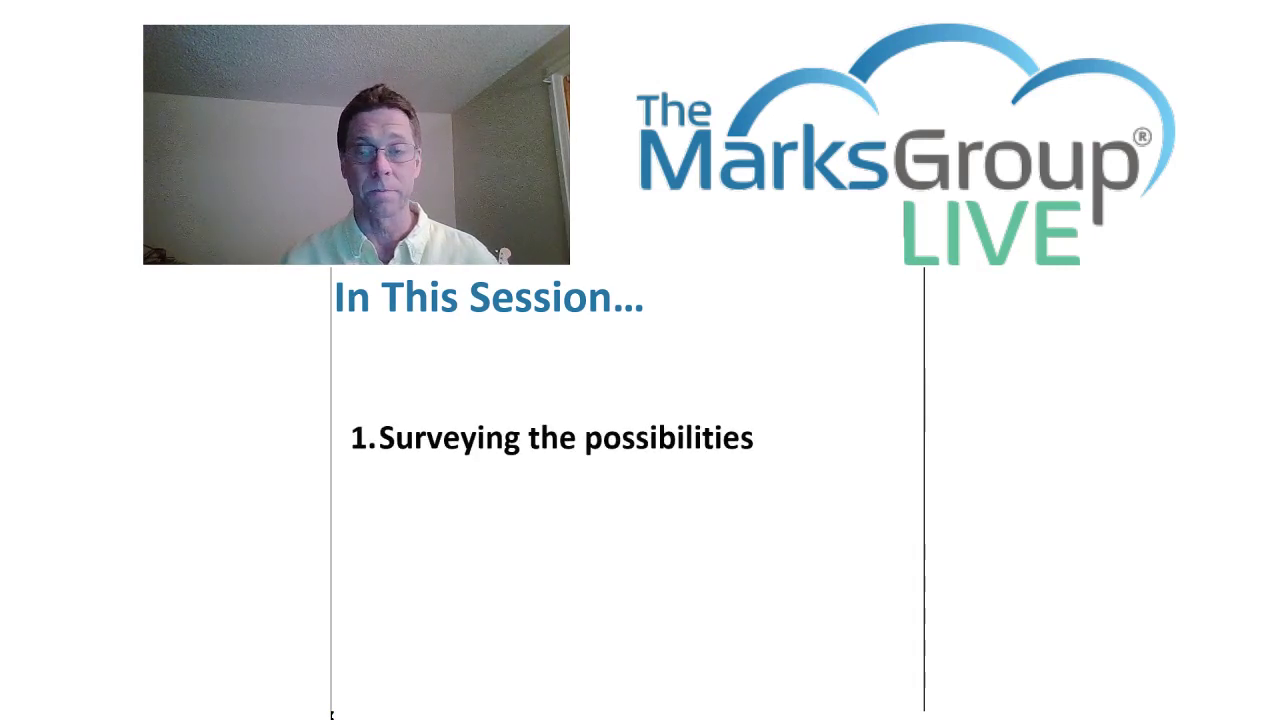